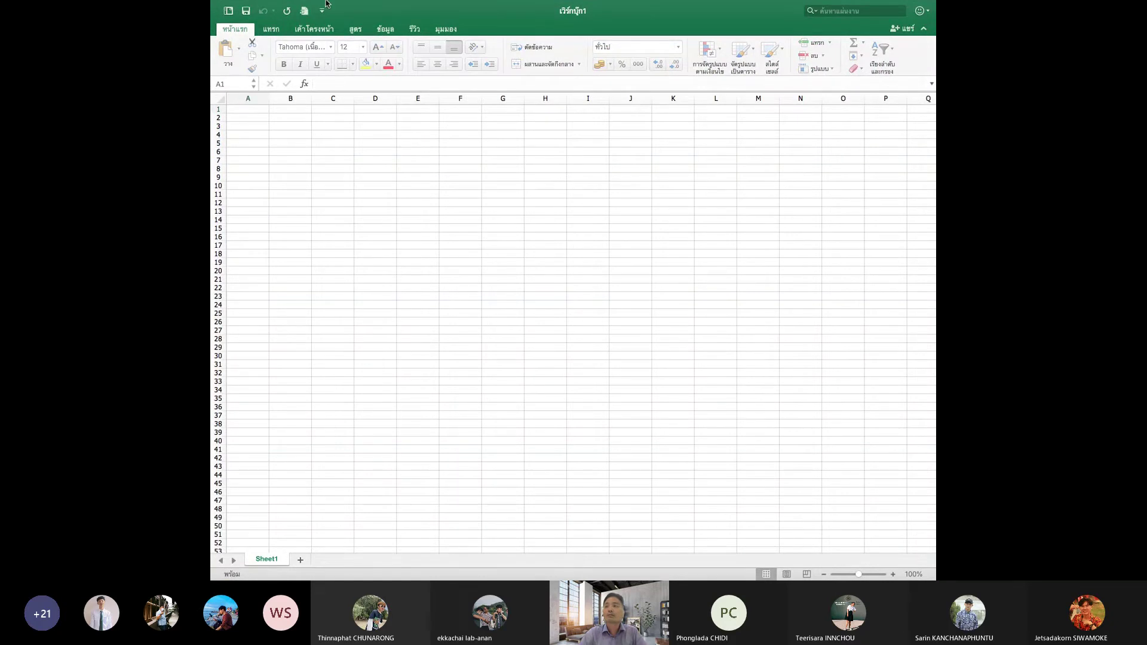
pyautogui.moveTo(326, 3)
pyautogui.press('ctrl+super+f')
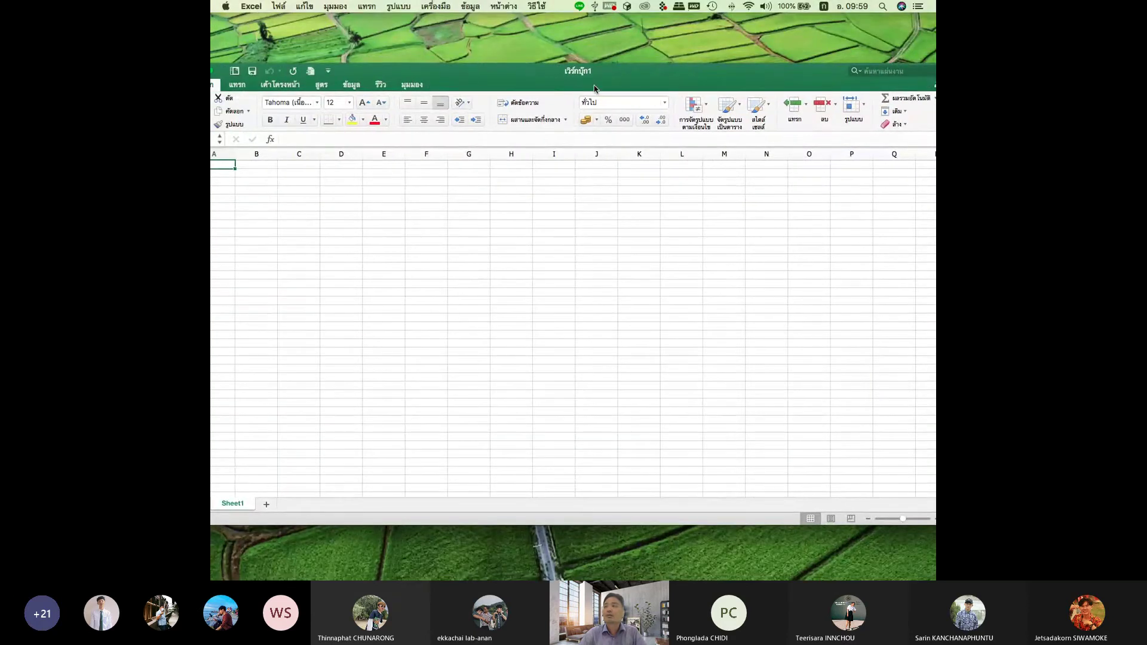
pyautogui.moveTo(539, 80); pyautogui.dragTo(603, 92)
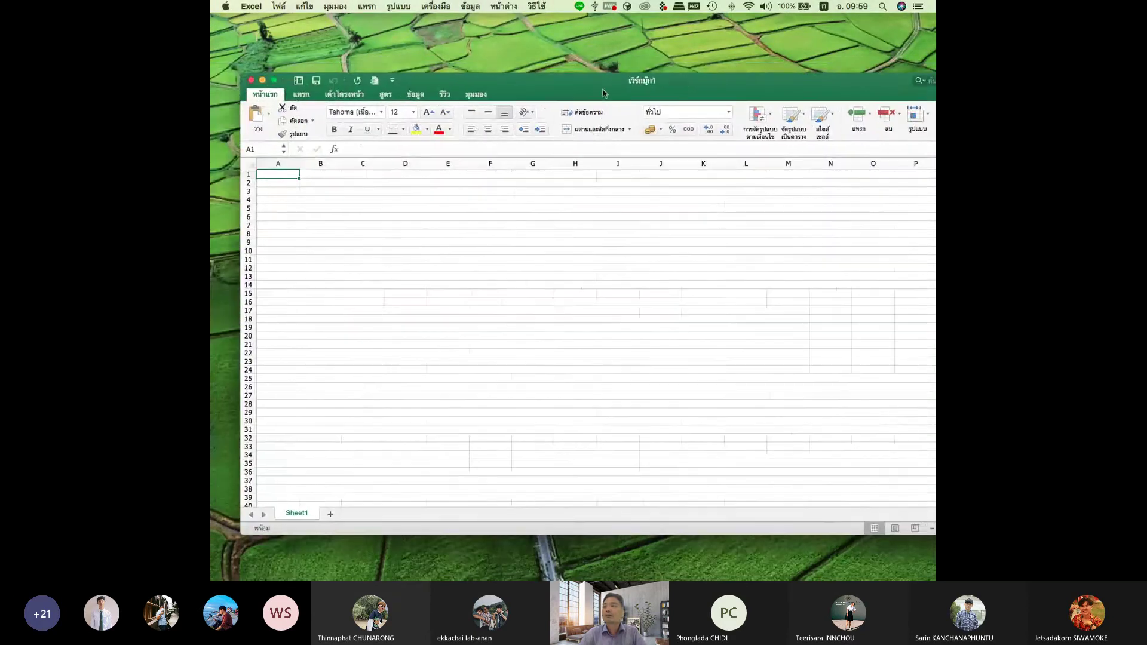
pyautogui.click(275, 80)
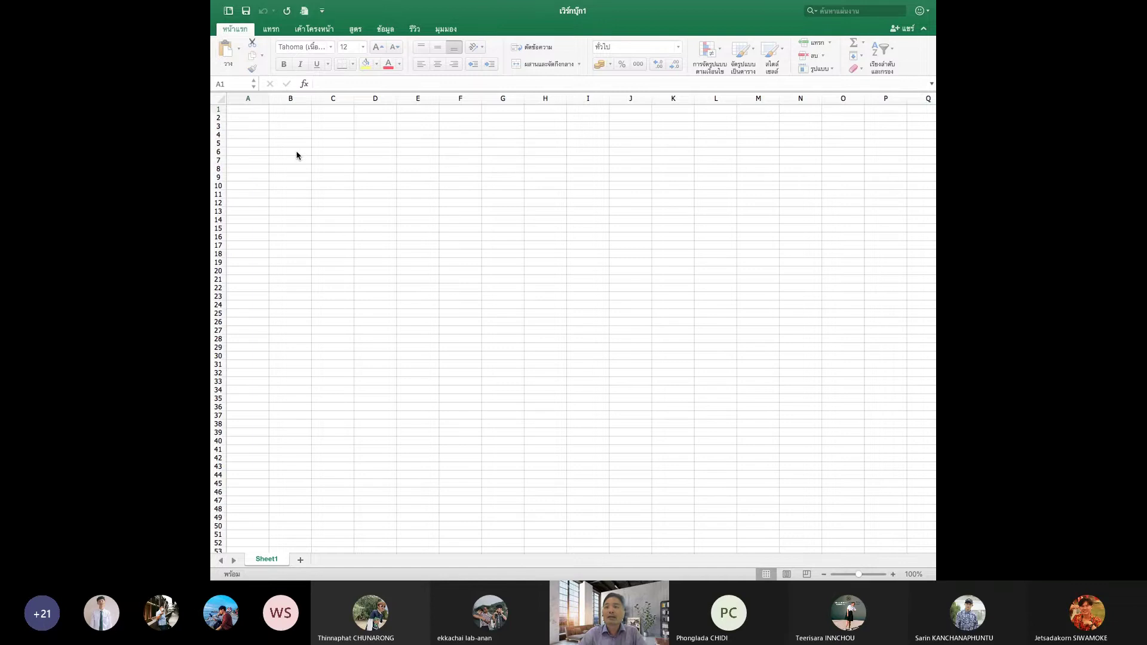
# Increase the font size of the entire sheet to 24.
pyautogui.click(220, 99)
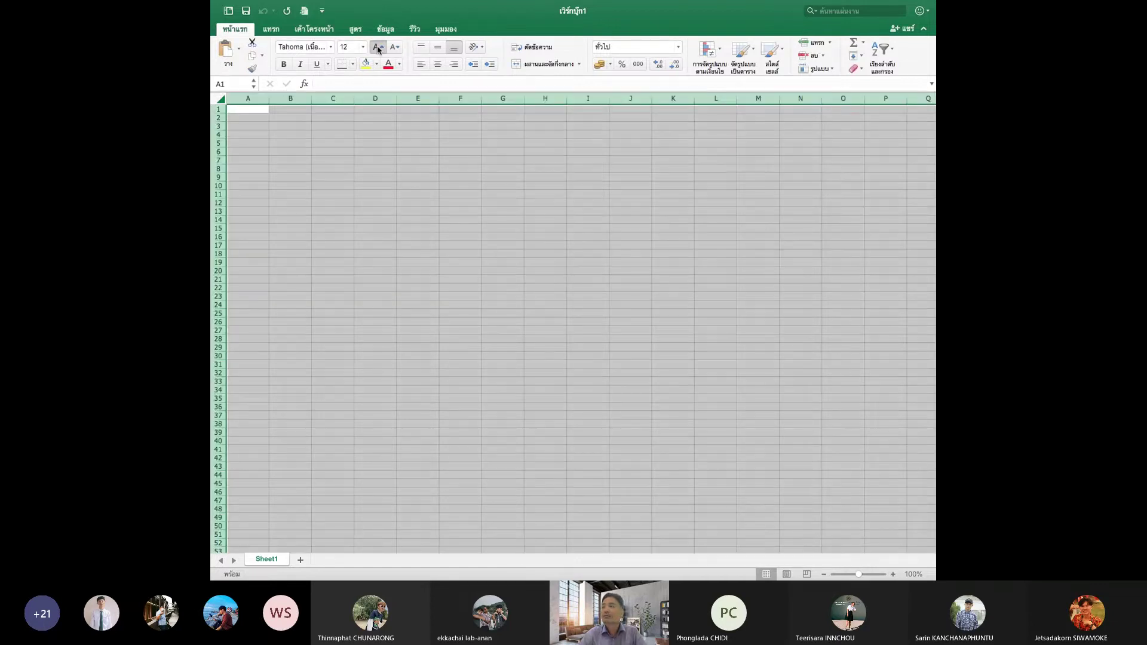
pyautogui.click(377, 47)
pyautogui.click(378, 47)
pyautogui.click(378, 46)
pyautogui.click(378, 47)
pyautogui.click(377, 47)
pyautogui.click(377, 47)
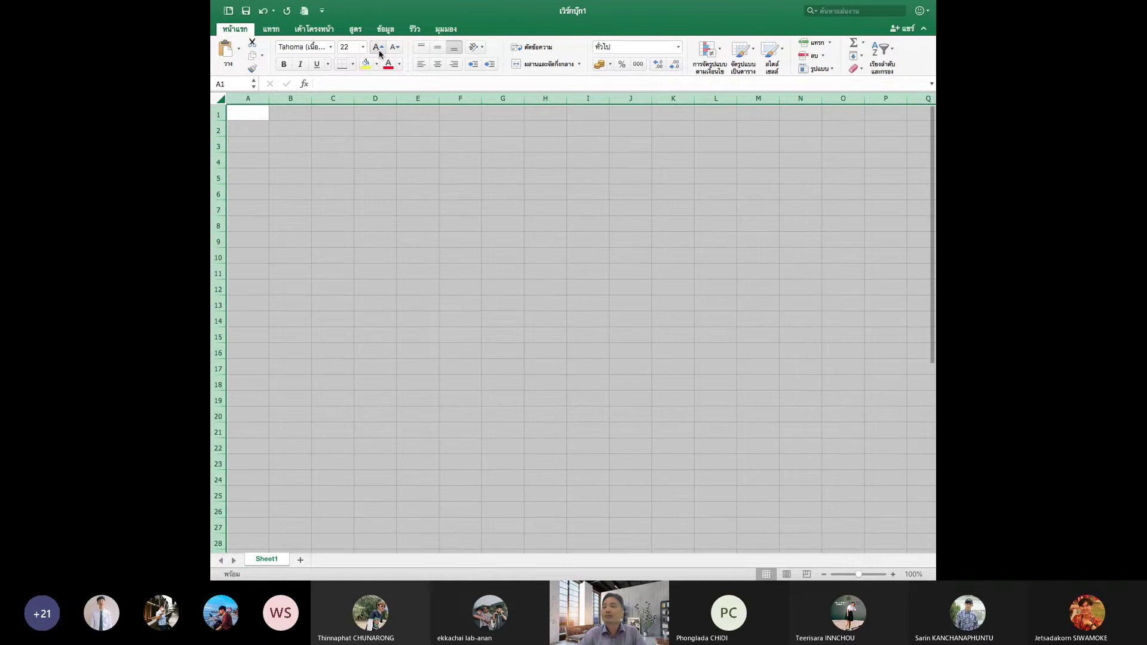
pyautogui.click(371, 163)
# Enter the column header "ปี" in cell A1.
pyautogui.click(247, 119)
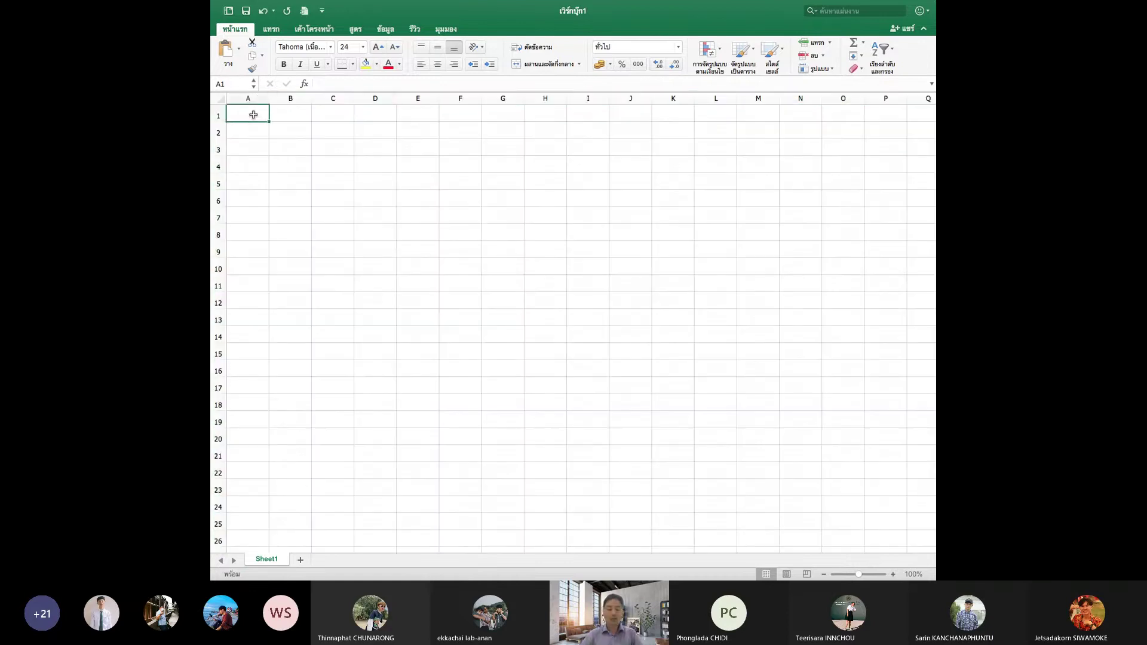
pyautogui.write('ปี')
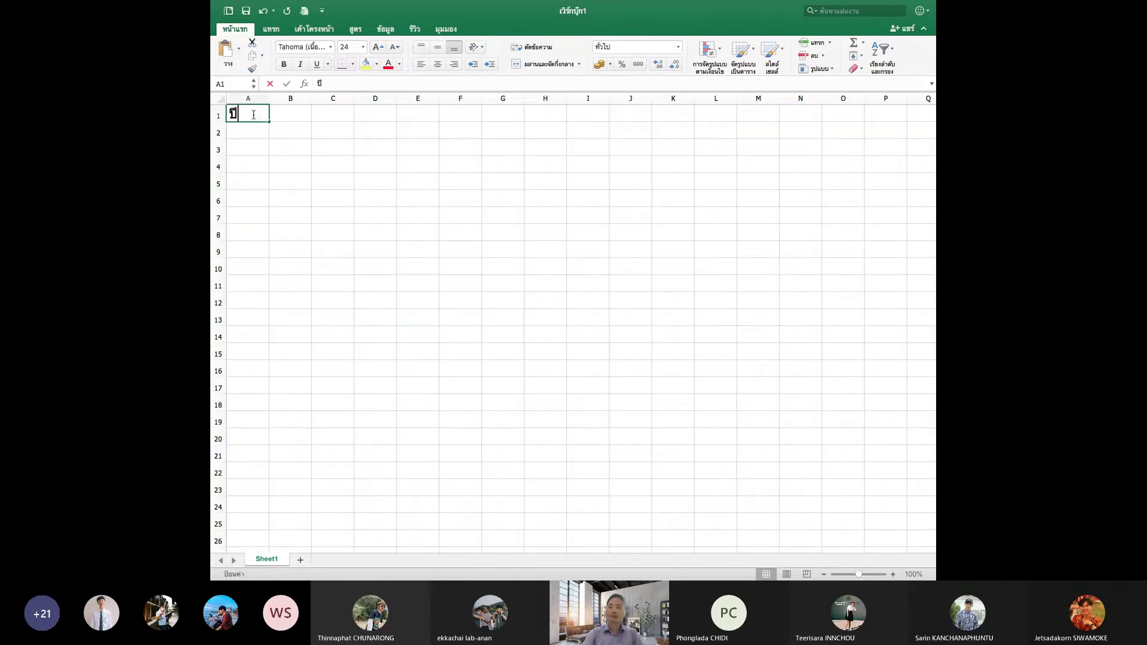
pyautogui.press('Return')
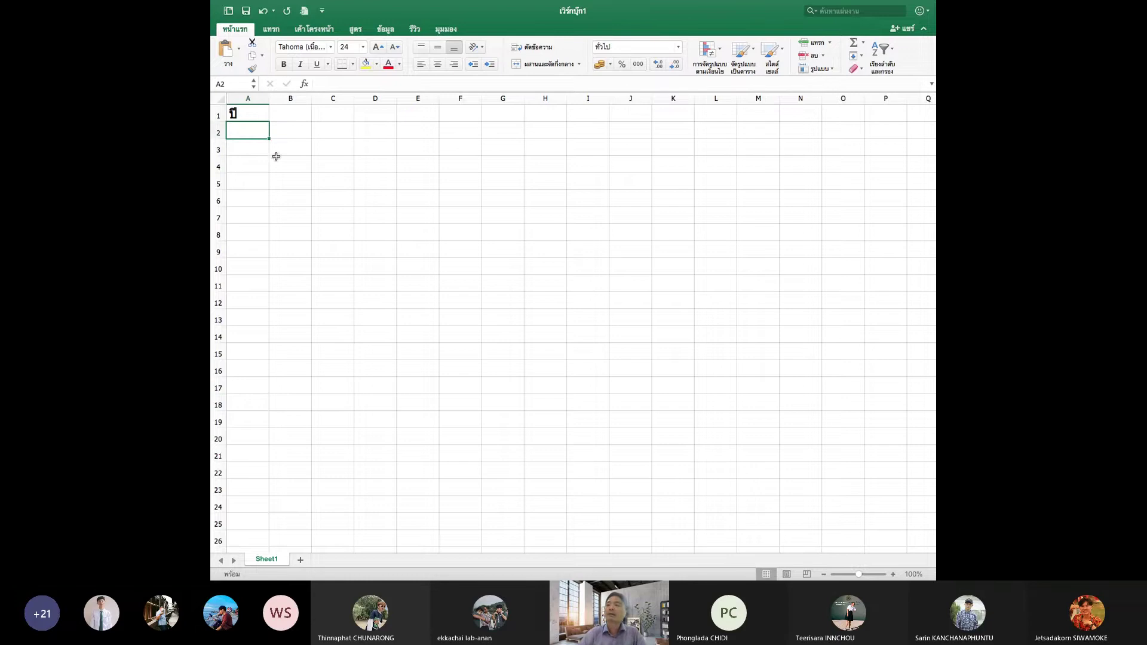
pyautogui.moveTo(274, 156); pyautogui.dragTo(282, 142)
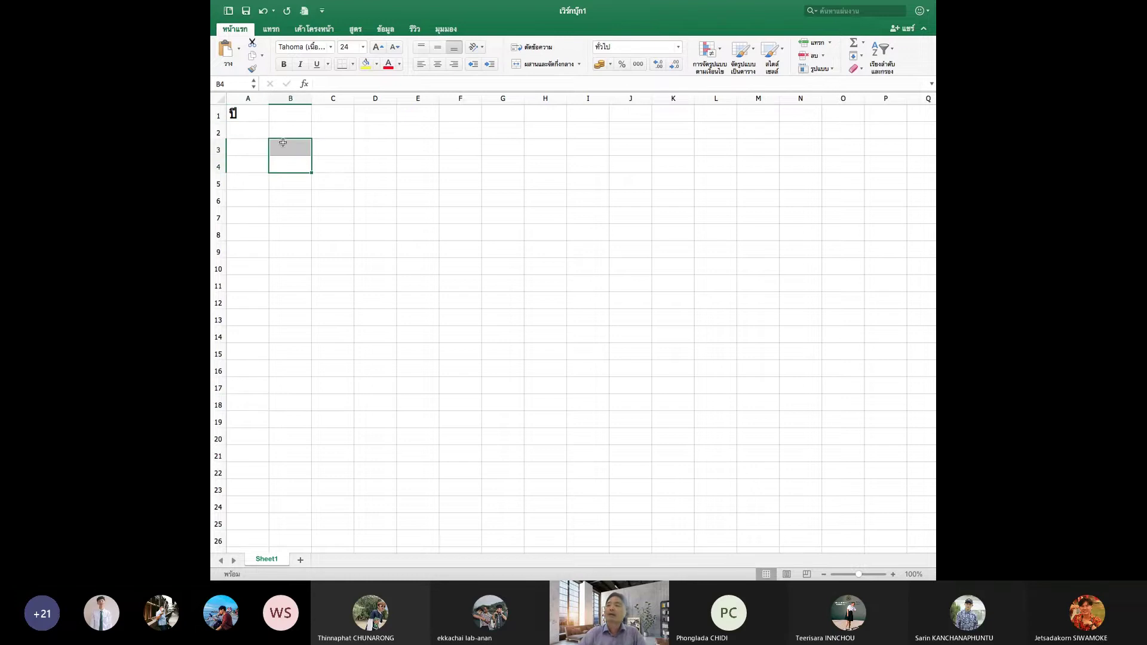
pyautogui.click(247, 129)
# Enter the column header "ปี พ.ศ." in cell B1 and widen column B slightly to fit it.
pyautogui.click(292, 116)
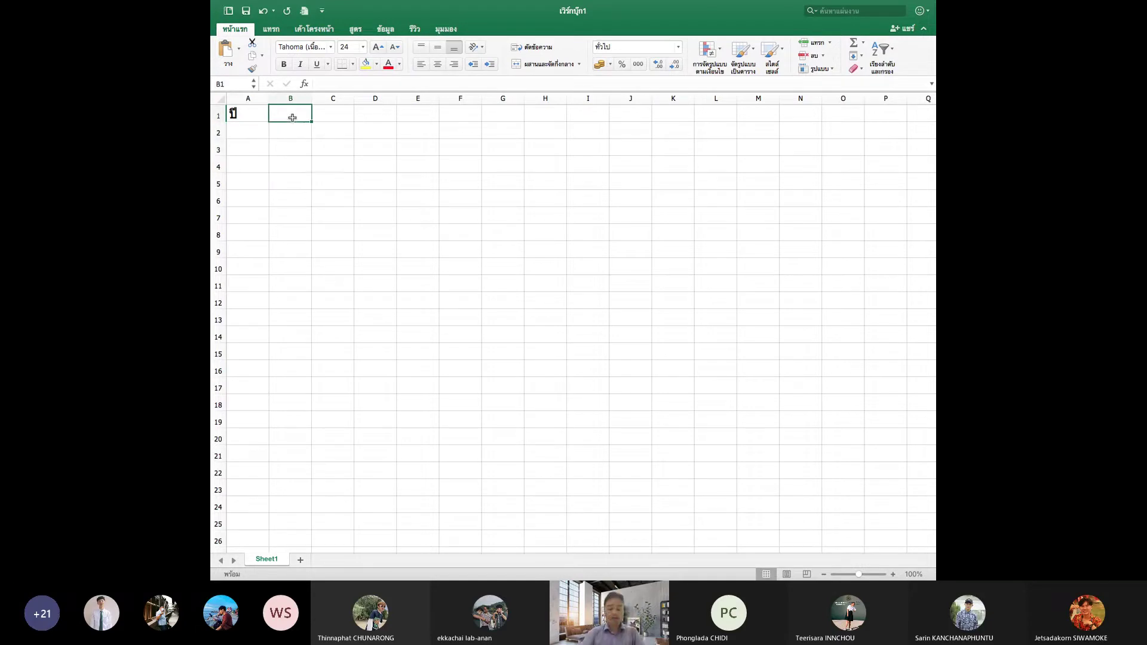
pyautogui.write('ป')
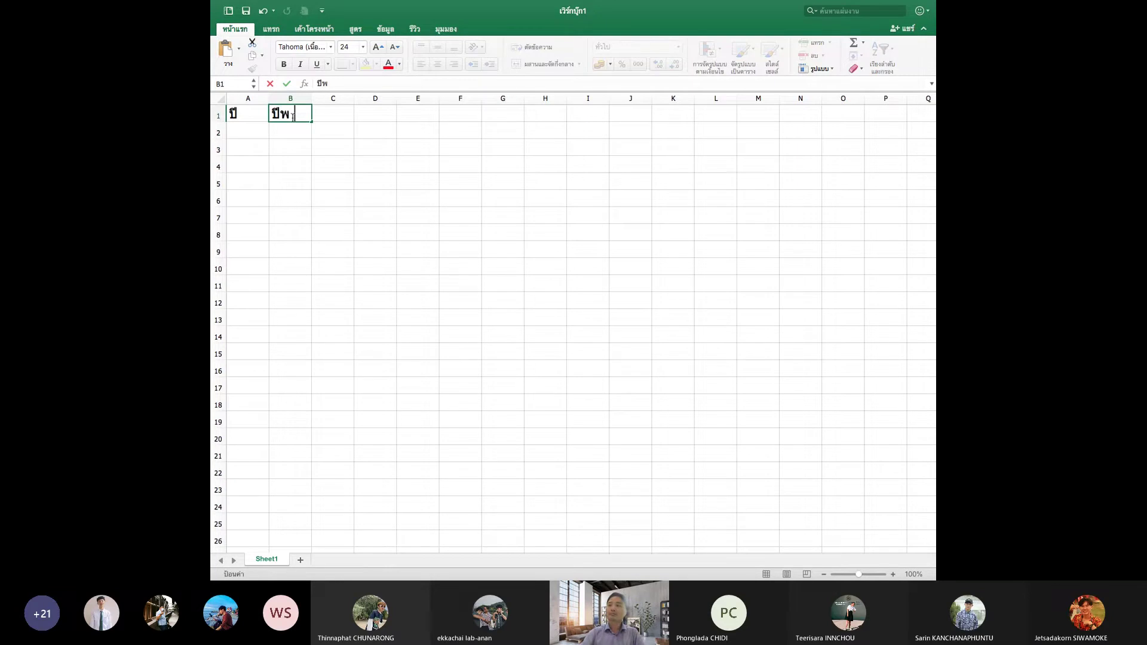
pyautogui.write('ี พ')
pyautogui.press('BackSpace')
pyautogui.write('พ.ศ.')
pyautogui.moveTo(417, 216); pyautogui.dragTo(417, 199)
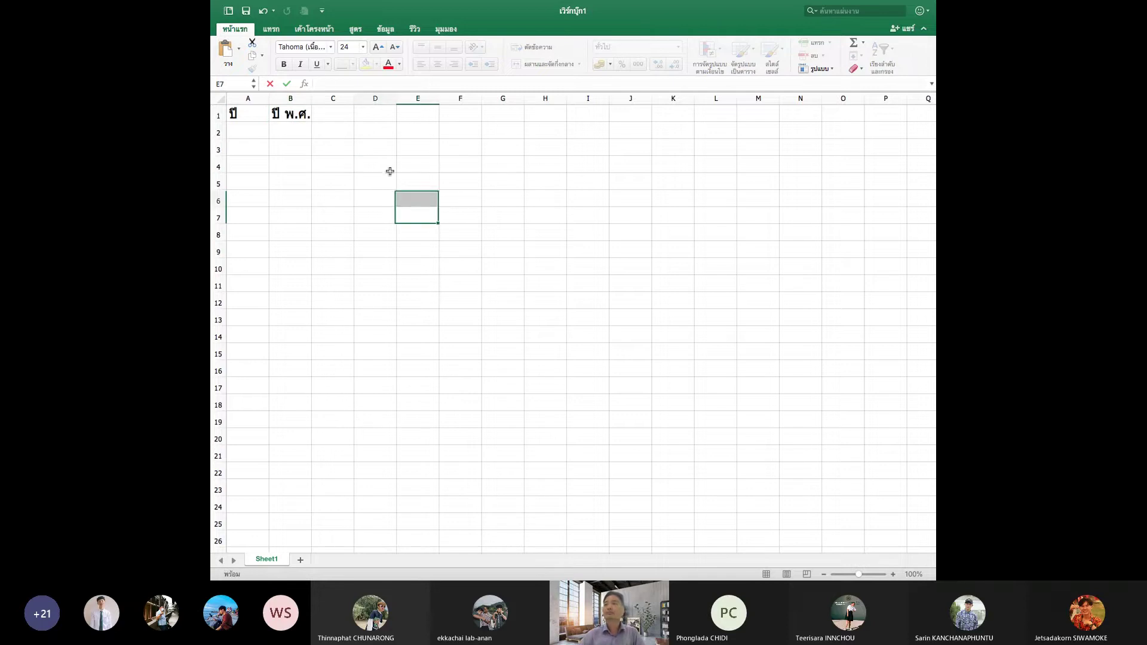
pyautogui.moveTo(312, 99); pyautogui.dragTo(318, 99)
pyautogui.click(379, 182)
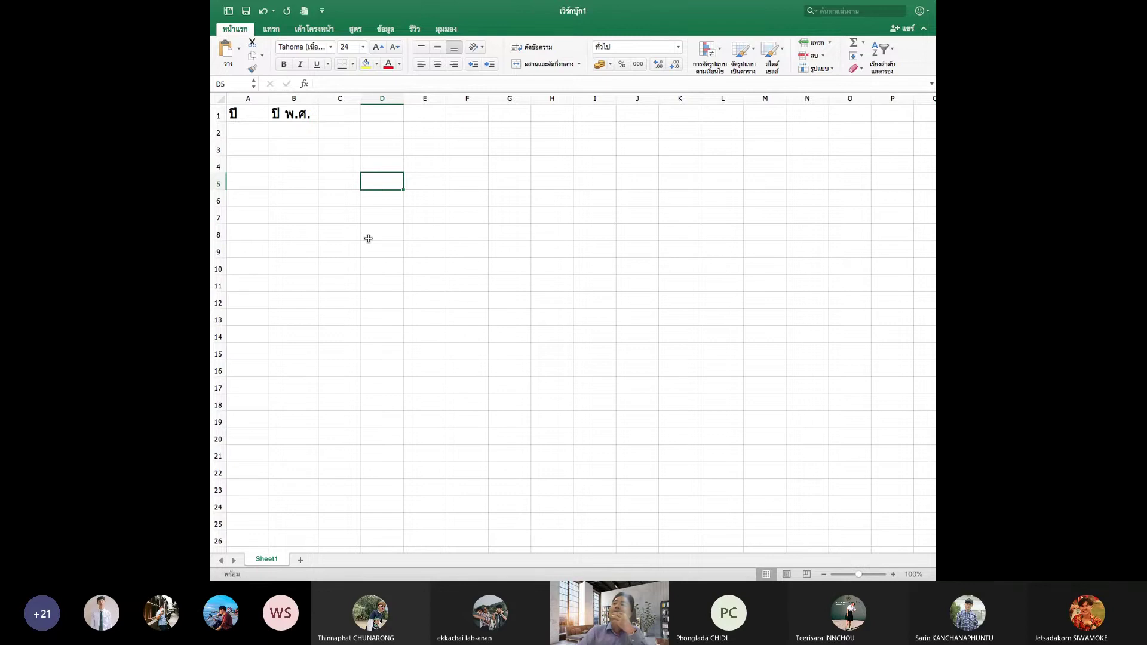
# Enter the year 2550 in cell B2 under the "ปี พ.ศ." header.
pyautogui.click(299, 131)
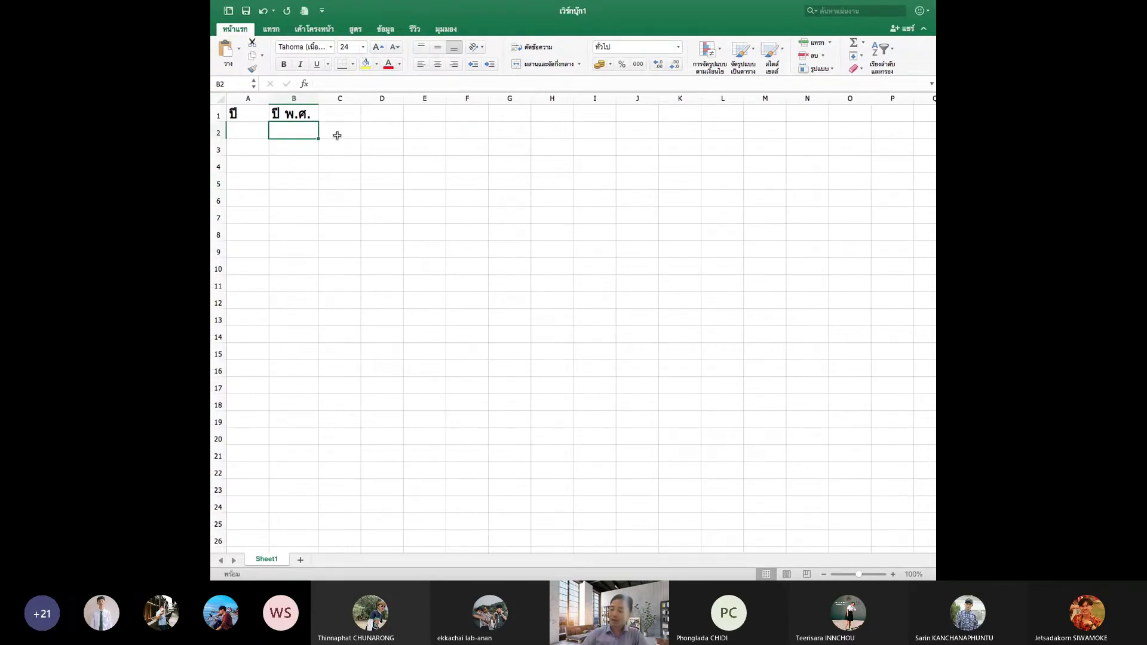
pyautogui.write('256')
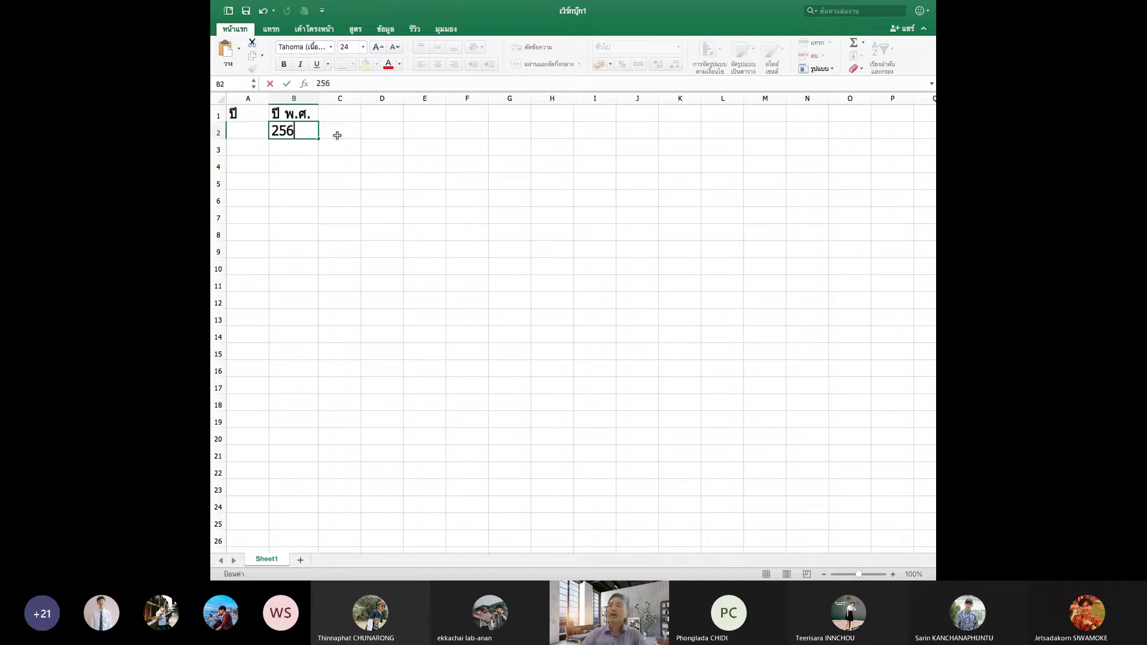
pyautogui.press('BackSpace')
pyautogui.press('BackSpace')
pyautogui.press('BackSpace')
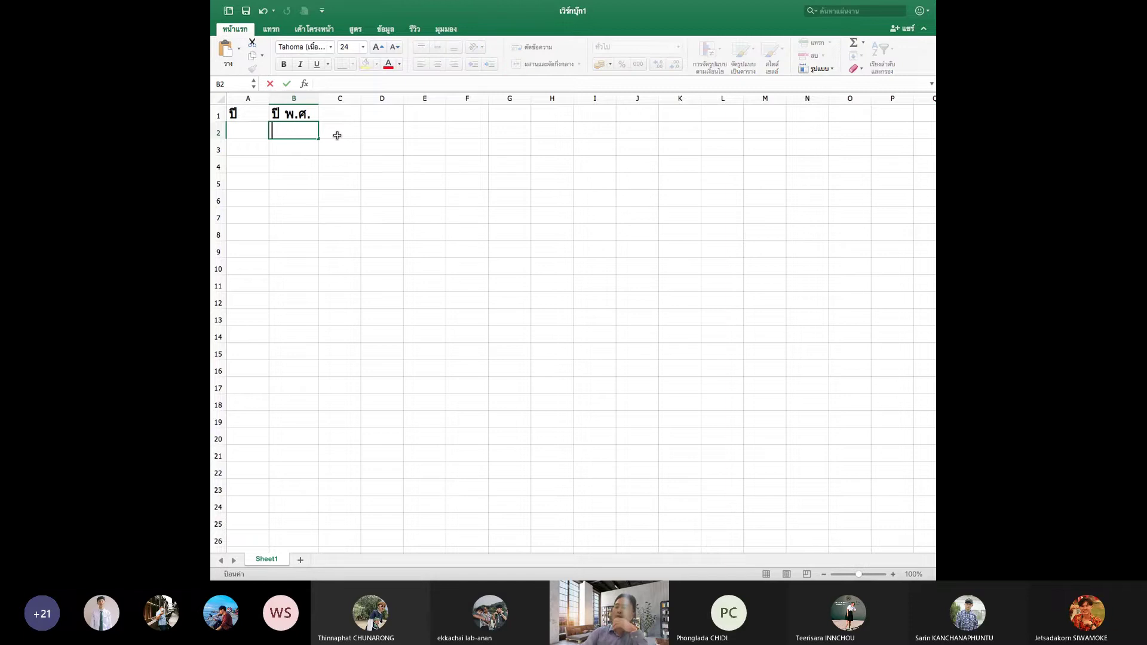
pyautogui.write('256')
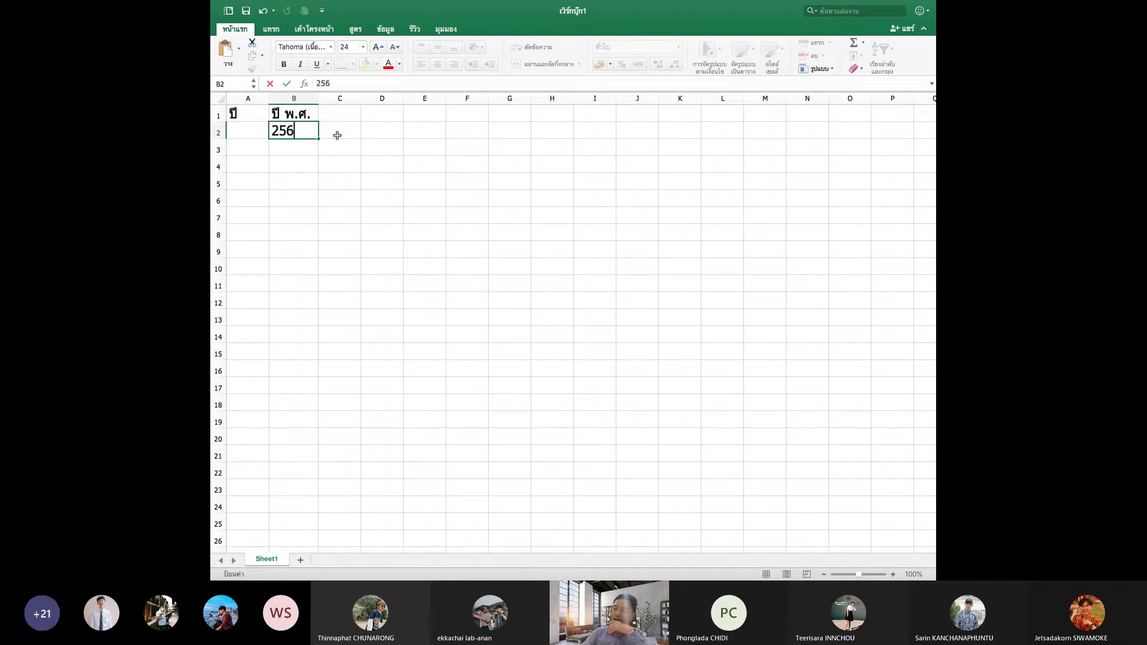
pyautogui.write('50')
pyautogui.press('BackSpace')
pyautogui.press('BackSpace')
pyautogui.press('BackSpace')
pyautogui.write('50')
pyautogui.press('Return')
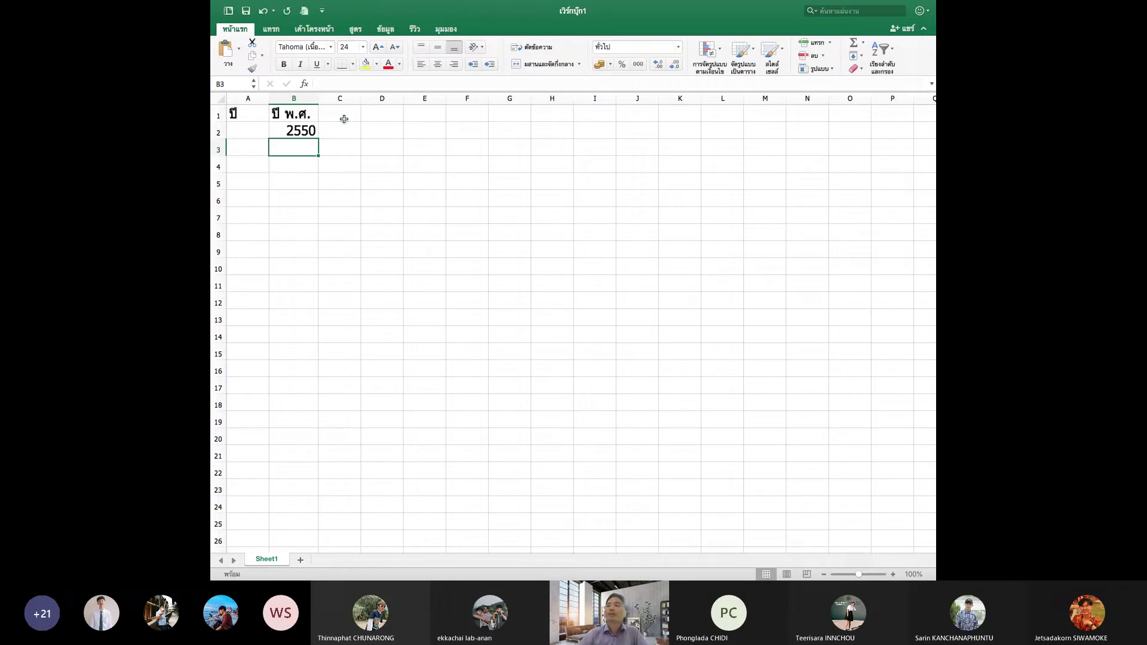
# Enter the header "ค่าก่อสร้าง (บาท/ตร.ม.)" in cell C1 and widen column C to fit the text.
pyautogui.click(343, 116)
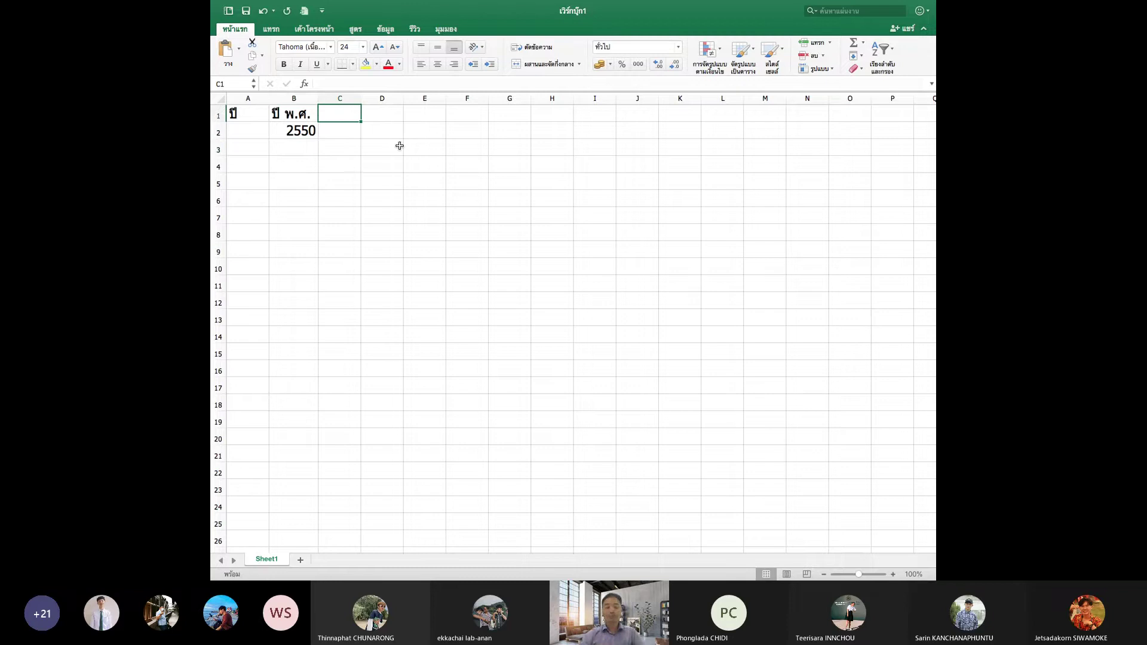
pyautogui.write('ค่า')
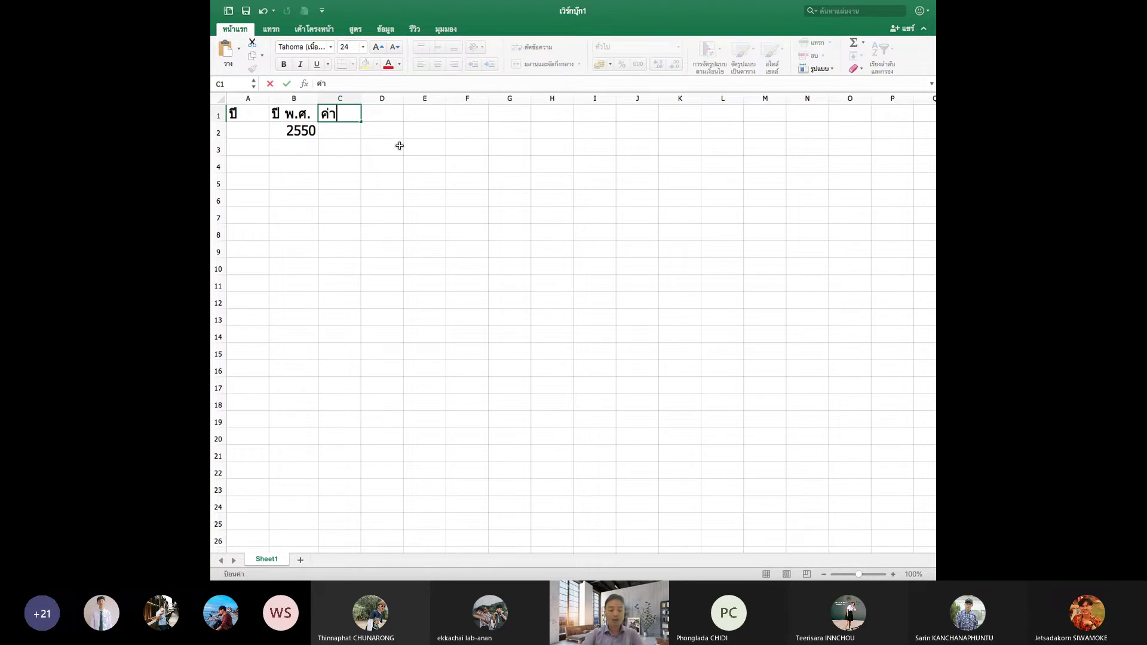
pyautogui.write('ก่อสร้าง (')
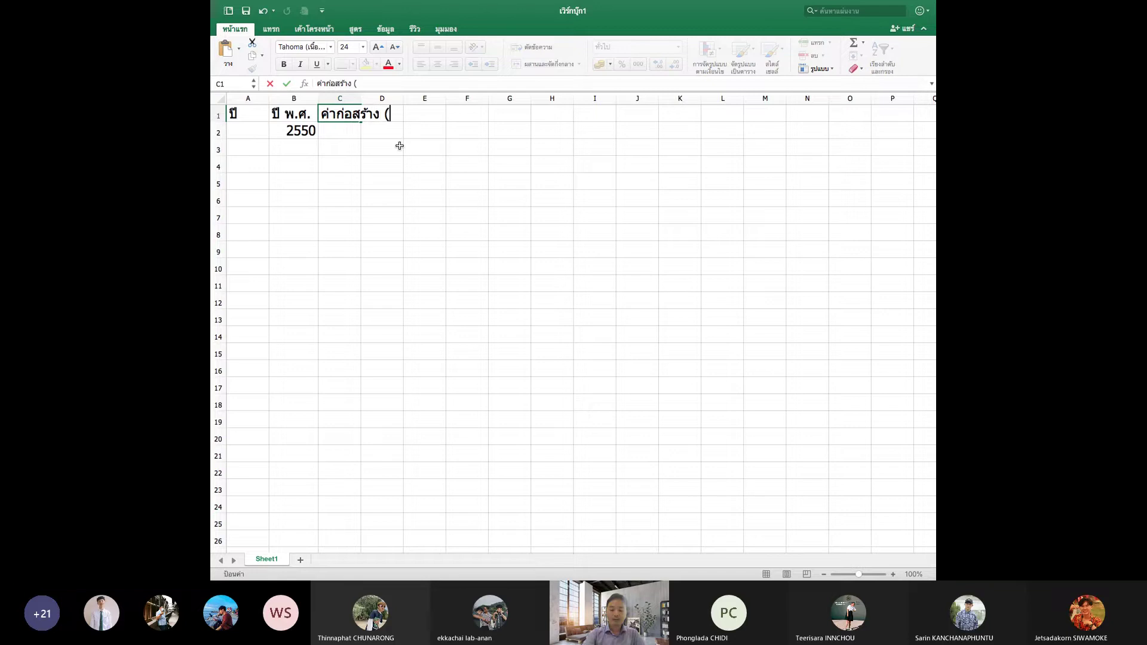
pyautogui.write('บาท/ตร.')
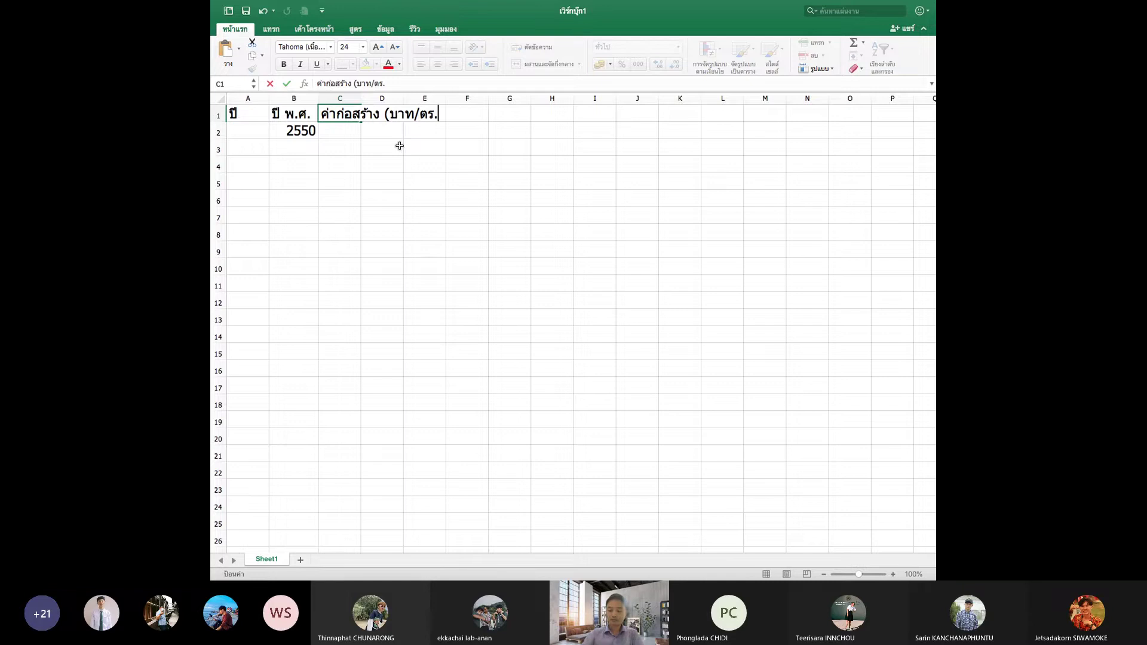
pyautogui.write('ม.ใ')
pyautogui.write(')')
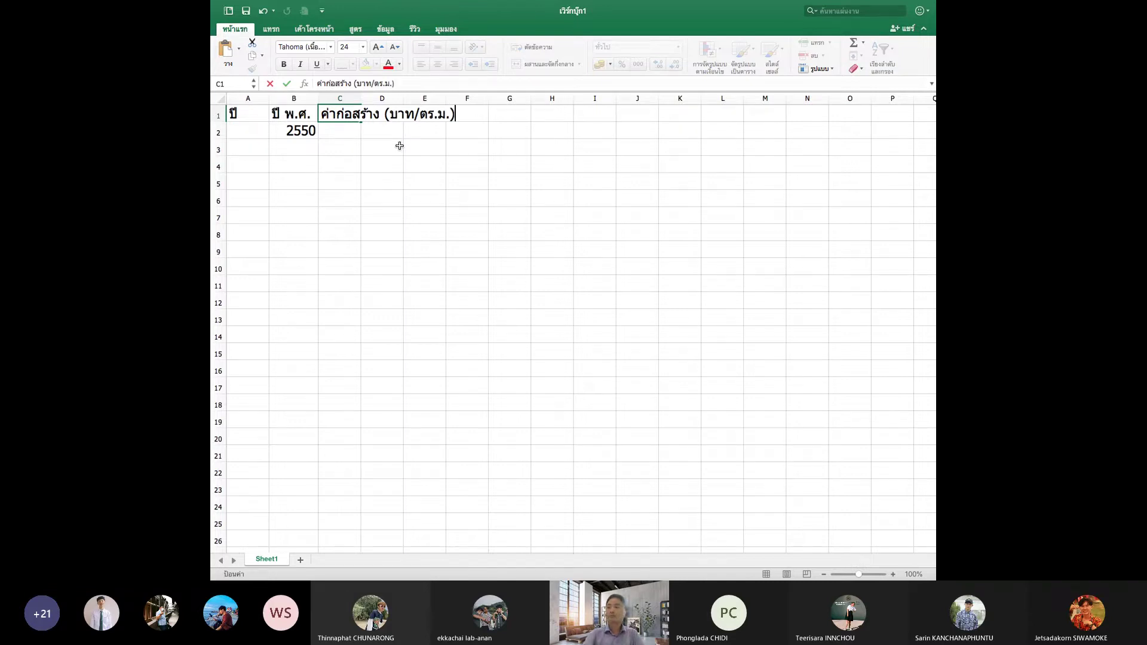
pyautogui.press('Return')
pyautogui.moveTo(363, 98); pyautogui.dragTo(460, 101)
pyautogui.click(489, 180)
# Enter the construction cost 10000 in cell C2.
pyautogui.click(435, 133)
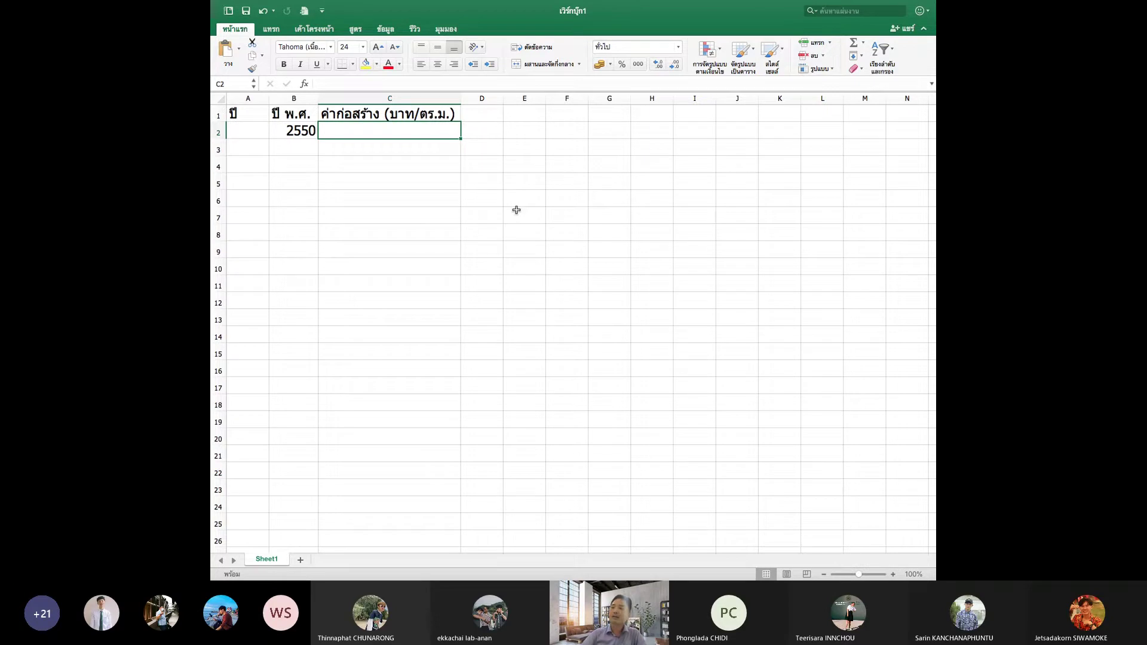
pyautogui.write('10000')
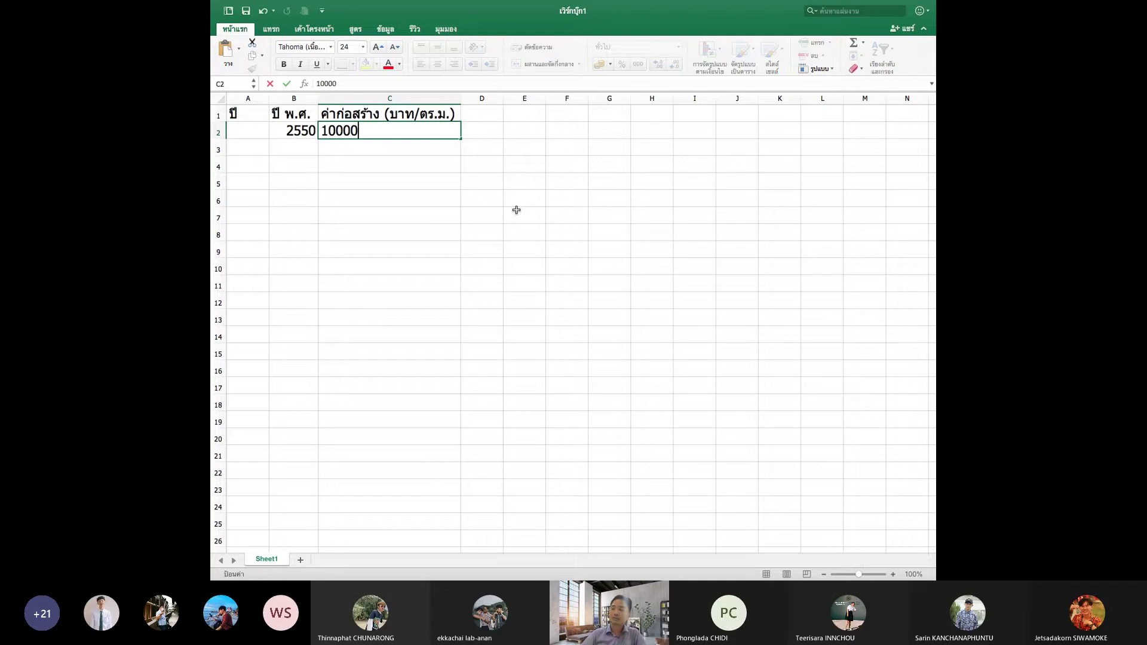
pyautogui.press('Return')
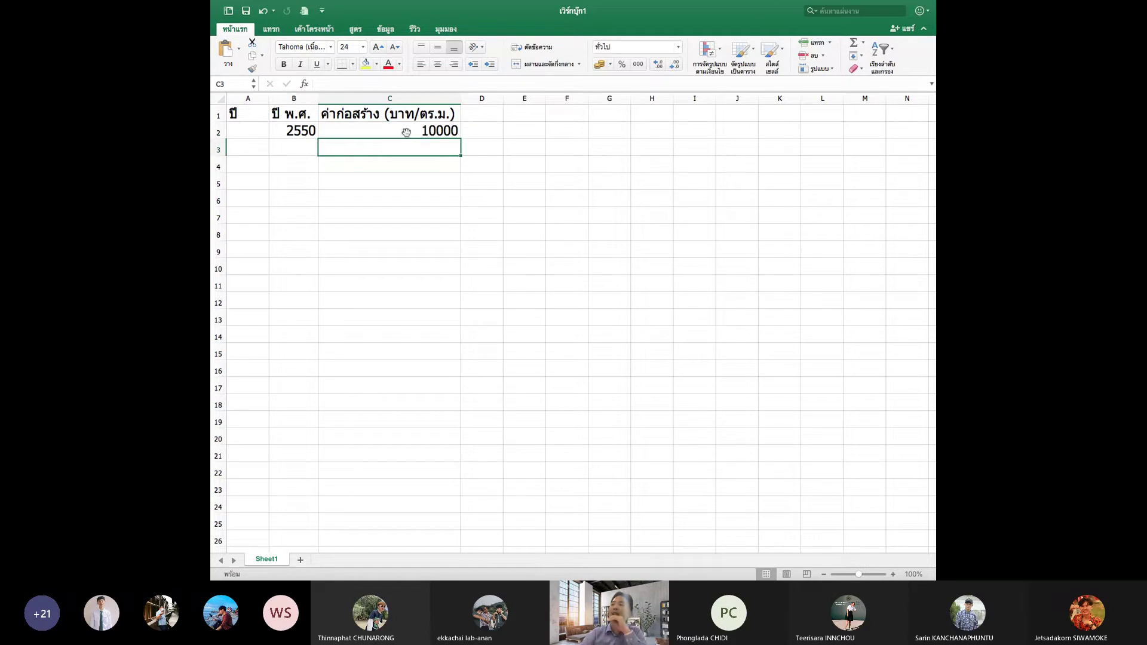
# Format the range C2:I13 as numbers with a thousands separator and zero decimal places.
pyautogui.moveTo(406, 133); pyautogui.dragTo(687, 317)
pyautogui.rightClick(380, 235)
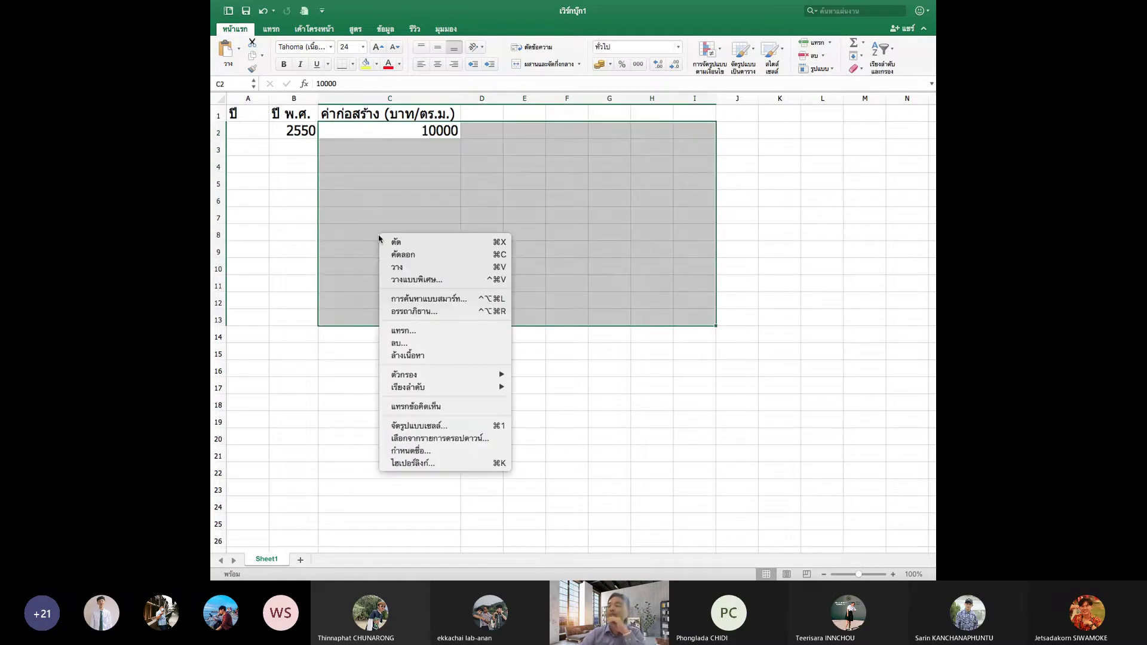
pyautogui.click(410, 426)
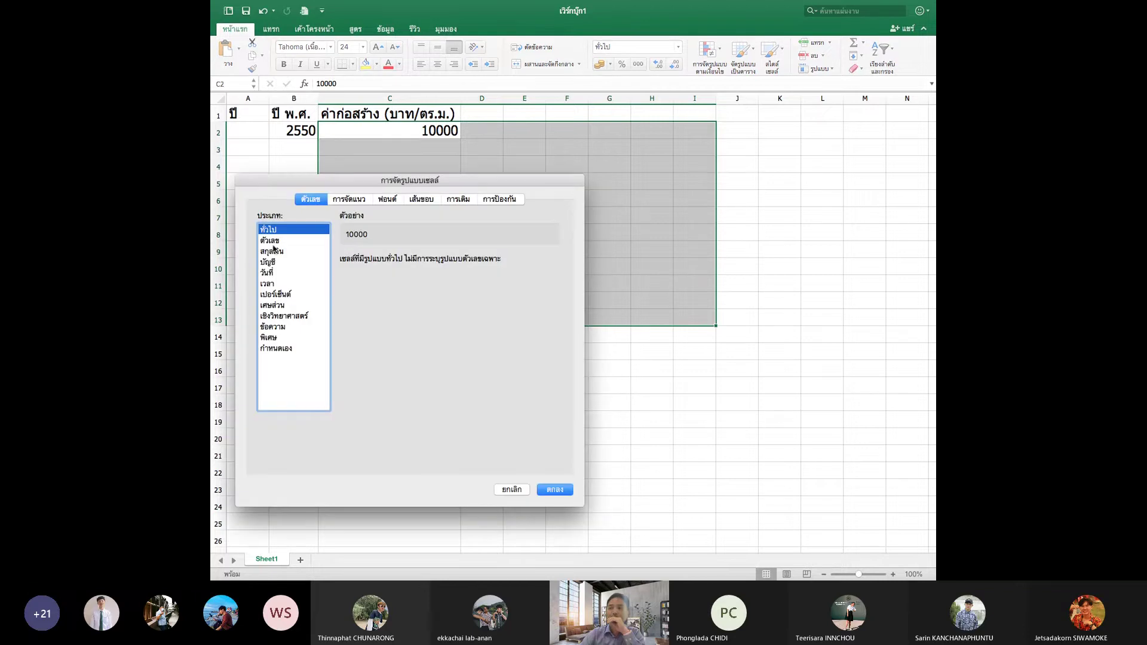
pyautogui.click(272, 240)
pyautogui.click(354, 274)
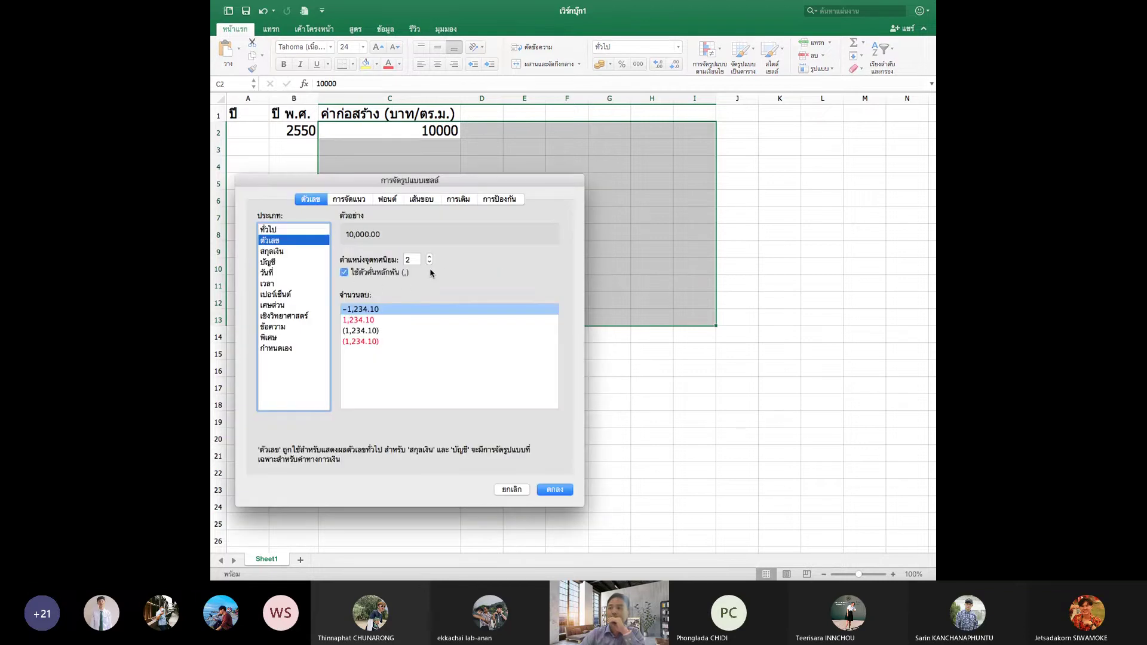
pyautogui.doubleClick(429, 262)
pyautogui.click(554, 490)
pyautogui.click(514, 394)
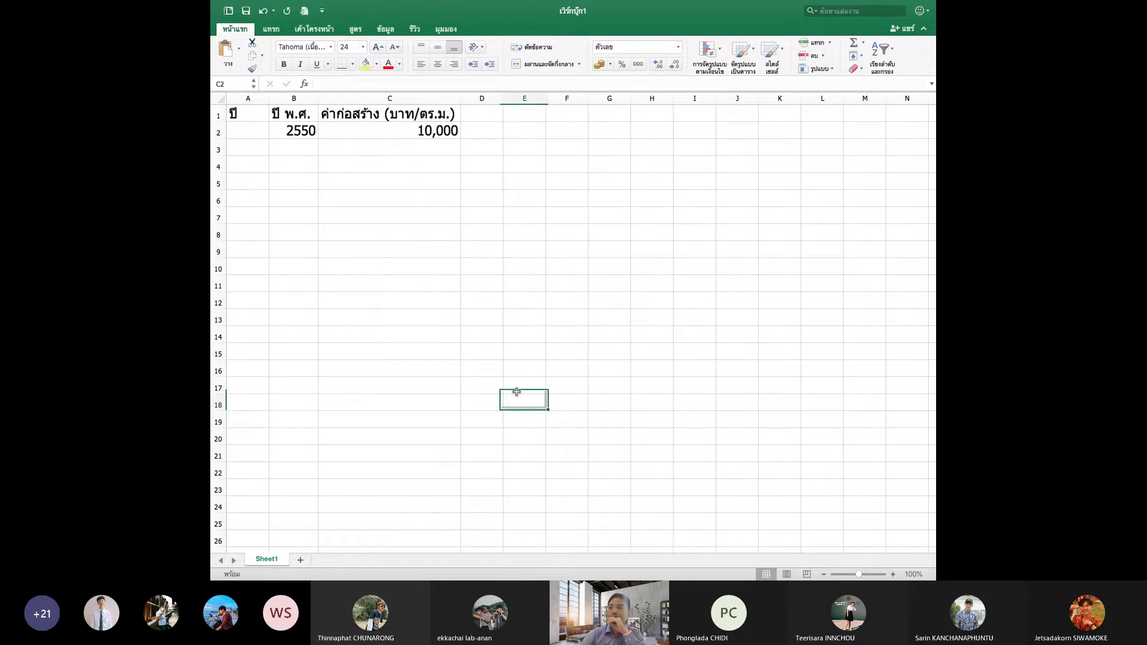
pyautogui.click(505, 366)
# Widen column D to 29.00 and select its header cell D1.
pyautogui.moveTo(504, 107); pyautogui.dragTo(578, 107)
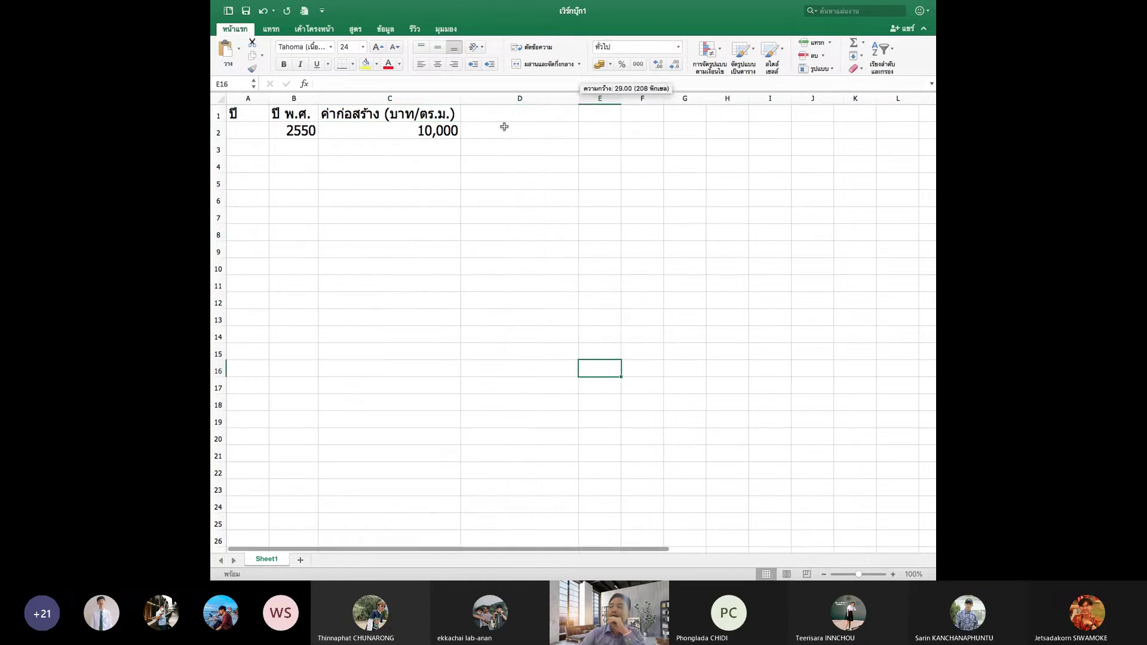
pyautogui.click(519, 113)
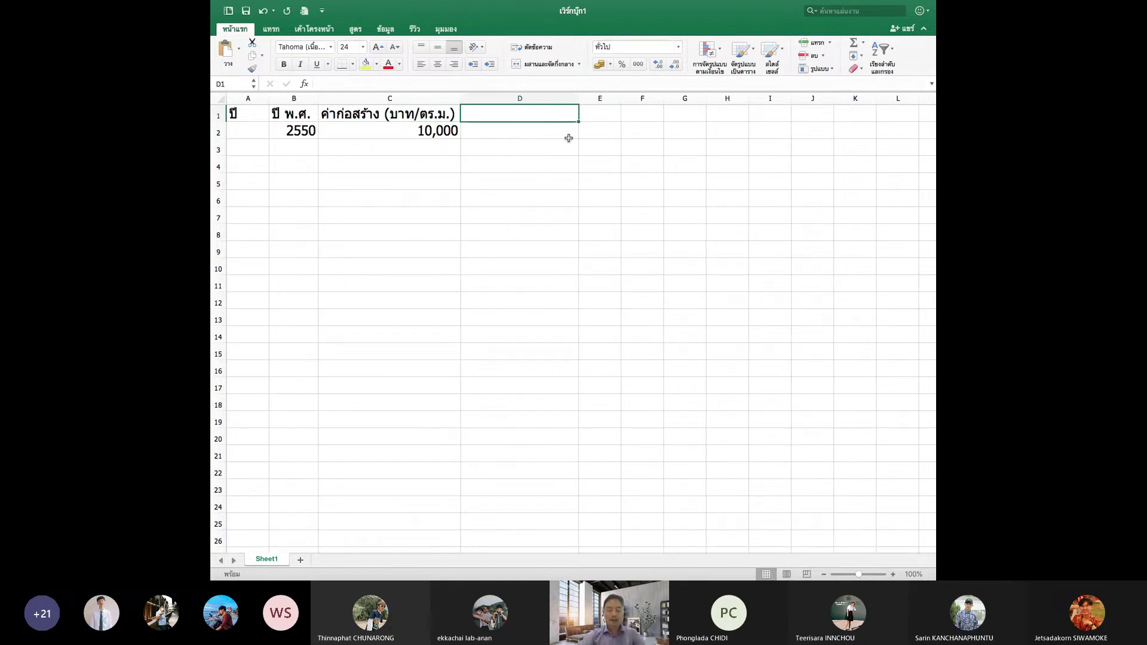
pyautogui.write('8jkdjvlikh')
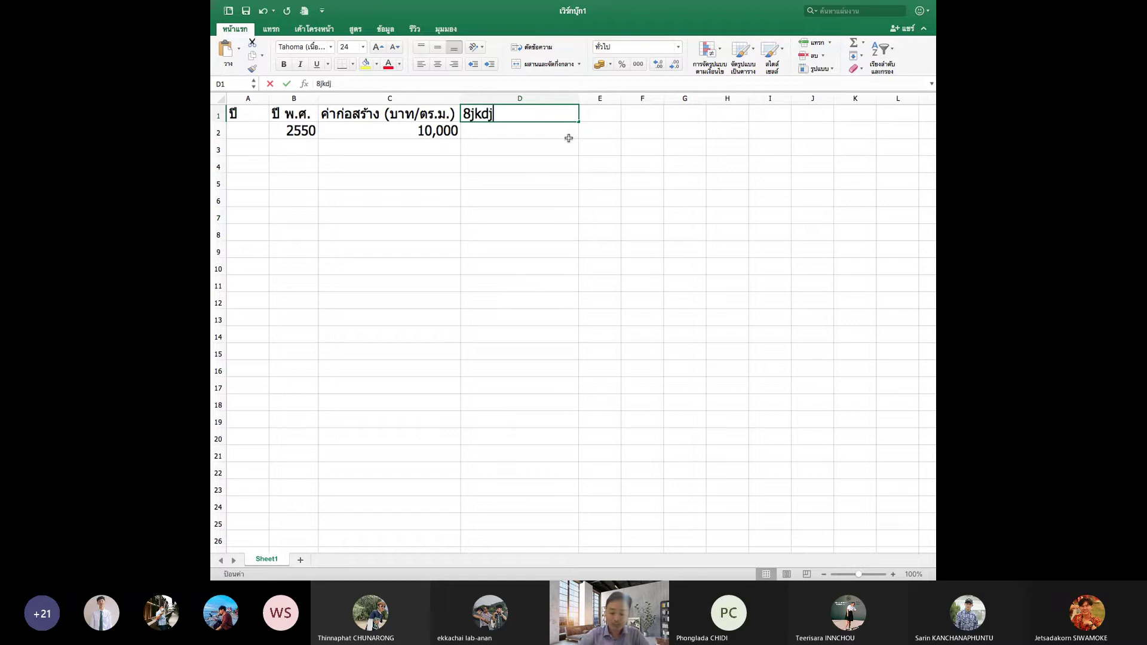
pyautogui.press('BackSpace')
pyautogui.press('BackSpace')
pyautogui.press('BackSpace')
pyautogui.press('BackSpace')
pyautogui.press('BackSpace')
pyautogui.press('BackSpace')
pyautogui.press('BackSpace')
pyautogui.press('BackSpace')
pyautogui.press('BackSpace')
pyautogui.press('BackSpace')
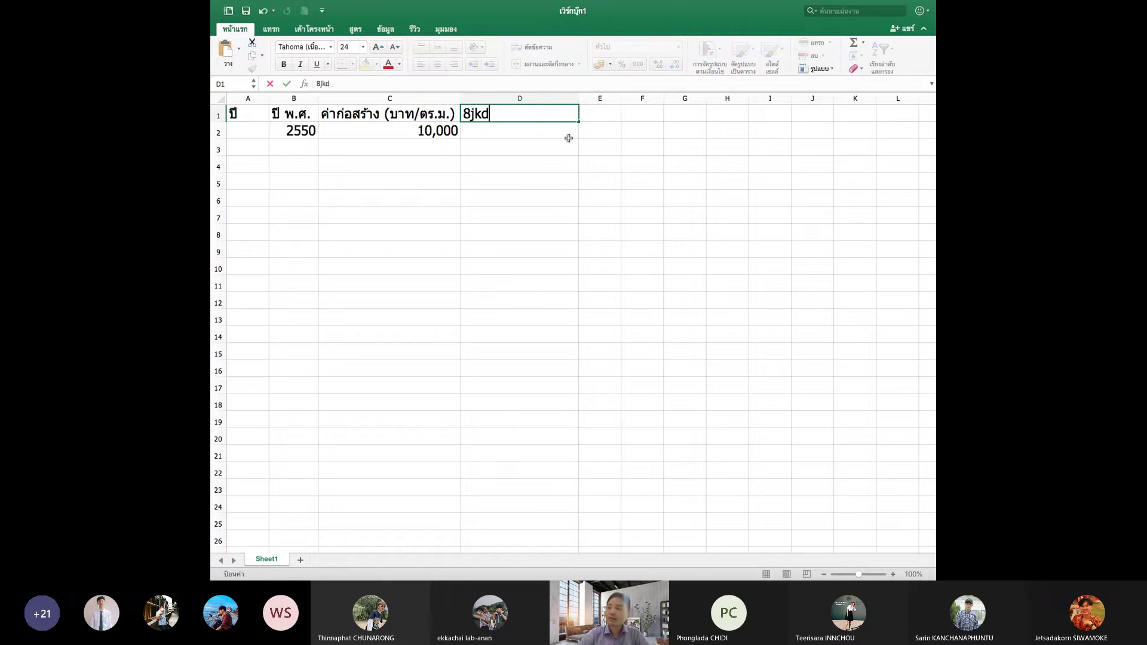
pyautogui.write('8JK')
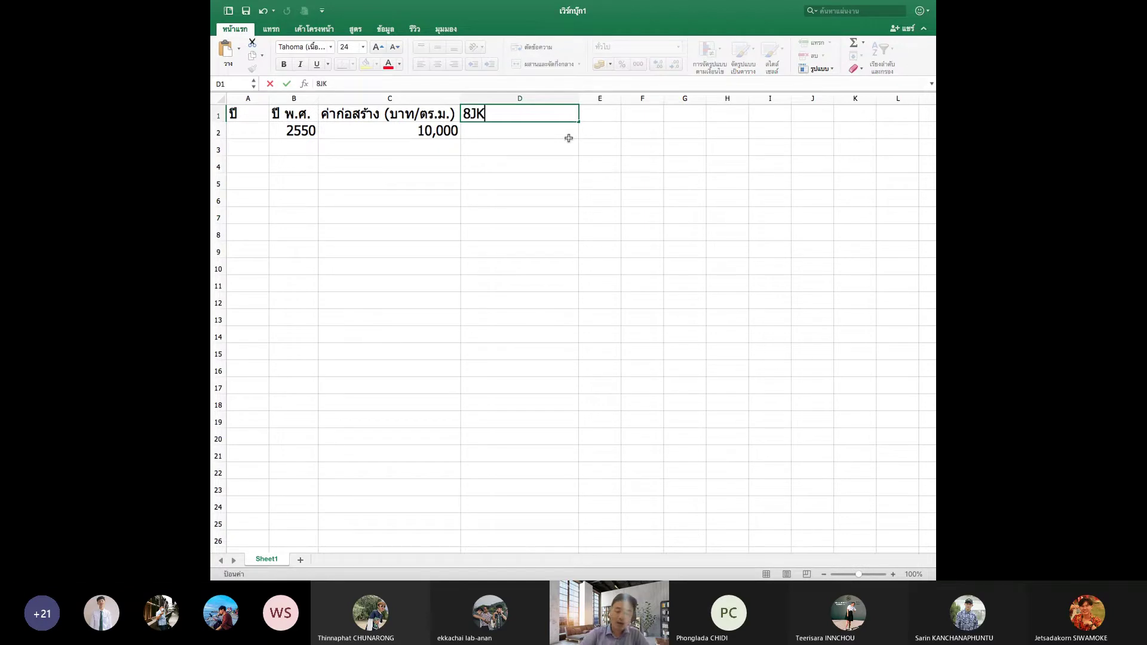
pyautogui.write('JKJK')
pyautogui.press('BackSpace')
pyautogui.press('BackSpace')
pyautogui.press('BackSpace')
pyautogui.press('BackSpace')
pyautogui.press('BackSpace')
pyautogui.press('BackSpace')
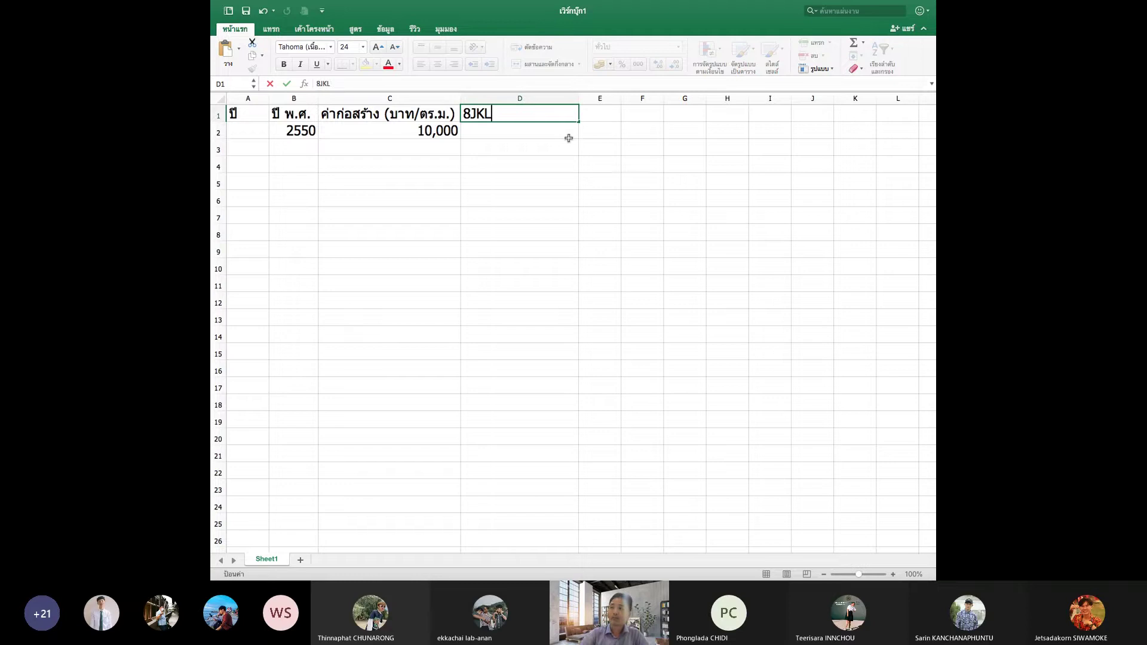
pyautogui.press('BackSpace')
pyautogui.write('8jkdjvlikh')
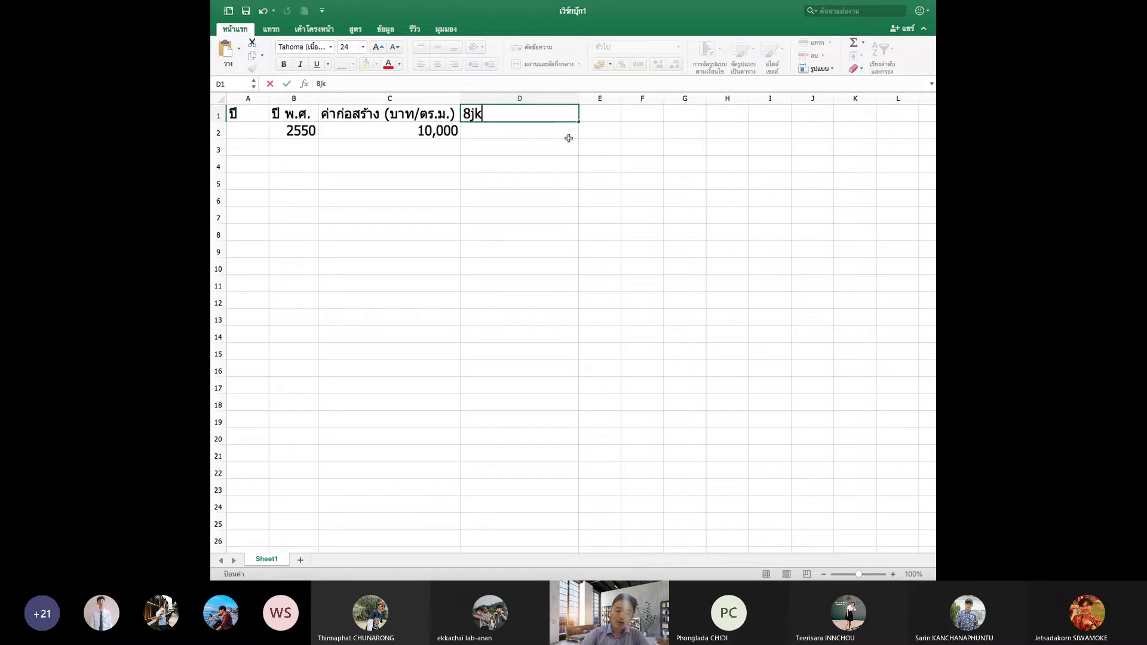
pyautogui.press('BackSpace')
pyautogui.press('BackSpace')
pyautogui.press('BackSpace')
pyautogui.press('BackSpace')
pyautogui.press('BackSpace')
pyautogui.press('BackSpace')
pyautogui.press('BackSpace')
pyautogui.press('BackSpace')
pyautogui.press('BackSpace')
pyautogui.press('BackSpace')
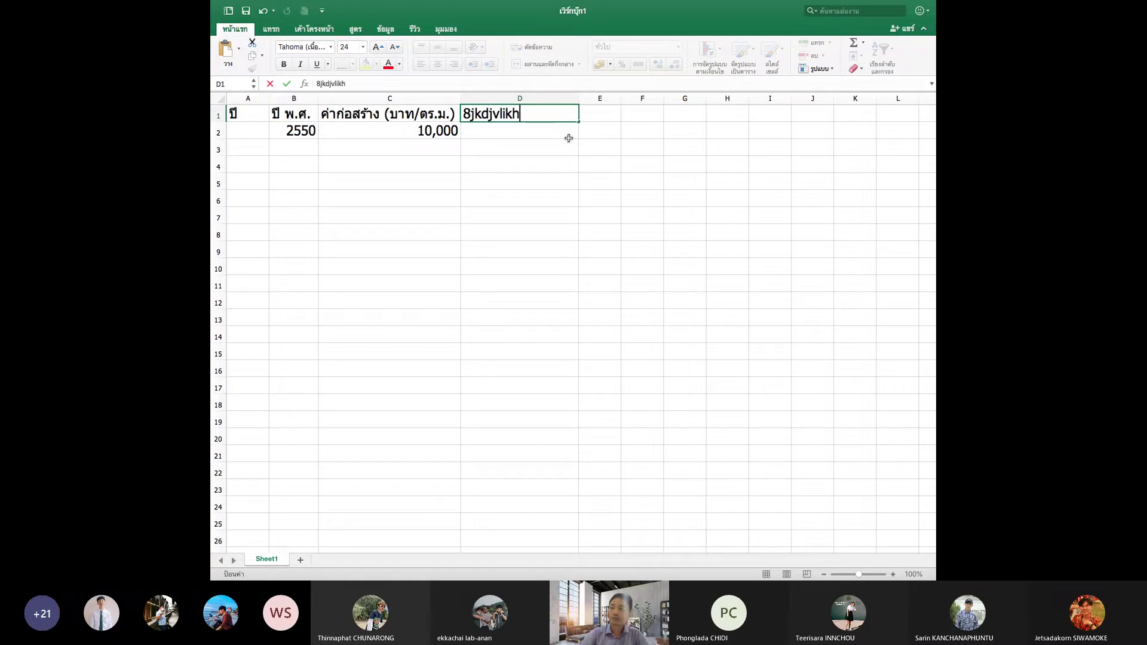
pyautogui.write('`8jkdjvlik')
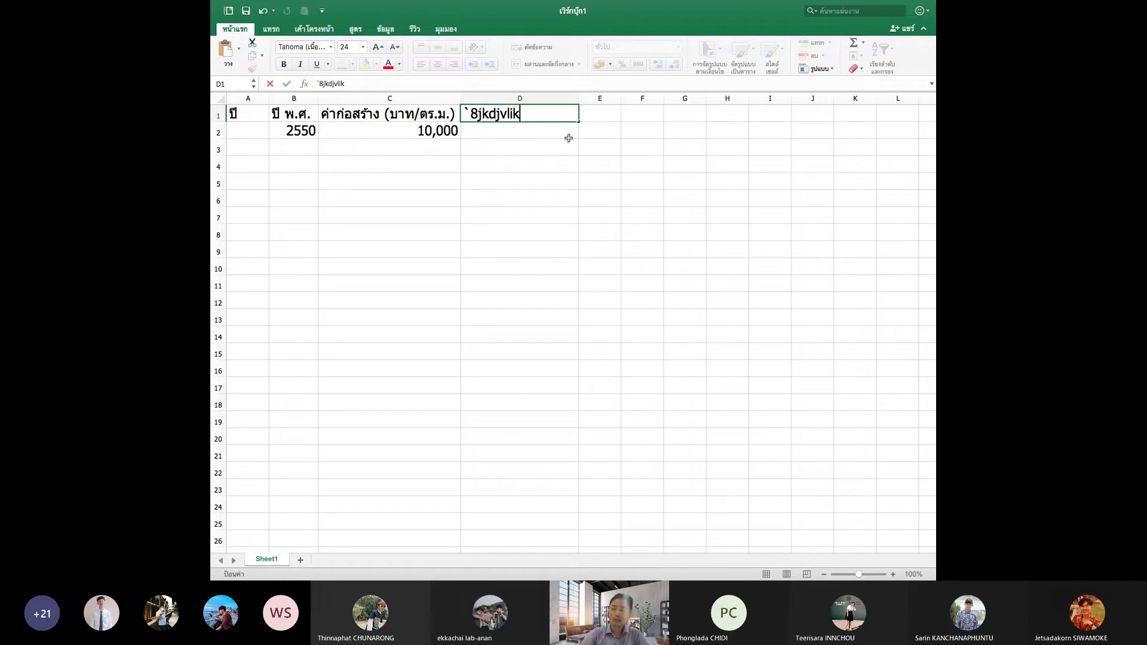
pyautogui.press('BackSpace')
pyautogui.press('BackSpace')
pyautogui.press('BackSpace')
pyautogui.press('BackSpace')
pyautogui.press('BackSpace')
pyautogui.press('BackSpace')
pyautogui.press('BackSpace')
pyautogui.press('BackSpace')
pyautogui.press('BackSpace')
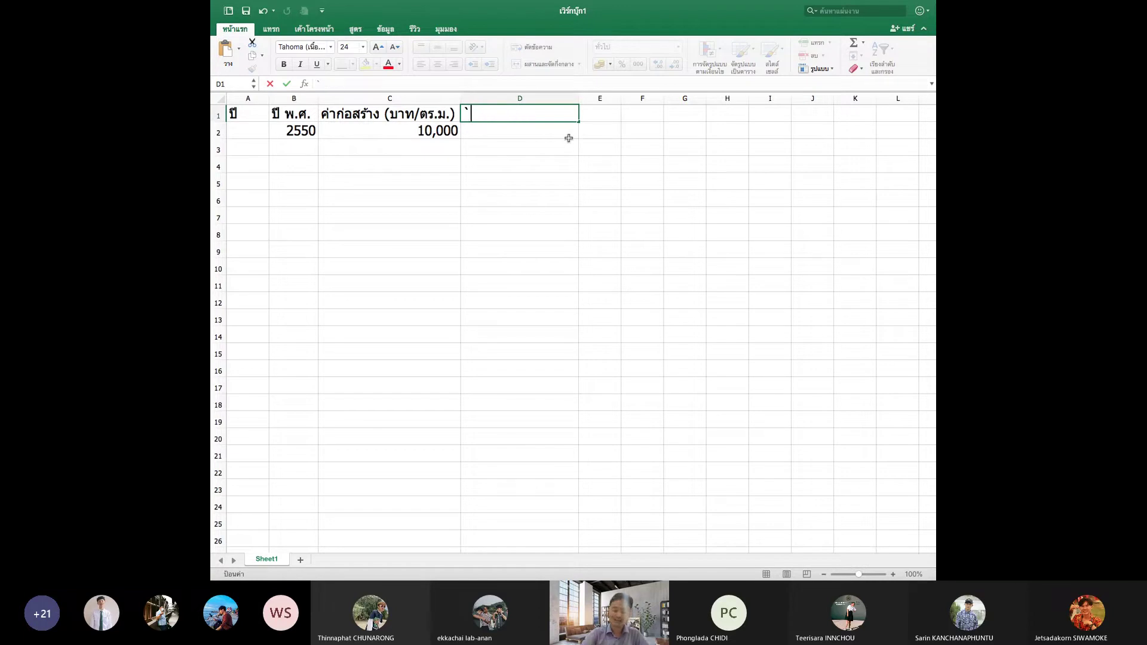
pyautogui.write('8j')
pyautogui.press('BackSpace')
pyautogui.press('BackSpace')
pyautogui.press('BackSpace')
# Enter the header "ค่าก่อสร้างเพิ่มขึ้นปีละ 2%" in cell D1.
pyautogui.write('ค่าก่อสร้าง')
pyautogui.press('BackSpace')
pyautogui.press('BackSpace')
pyautogui.press('BackSpace')
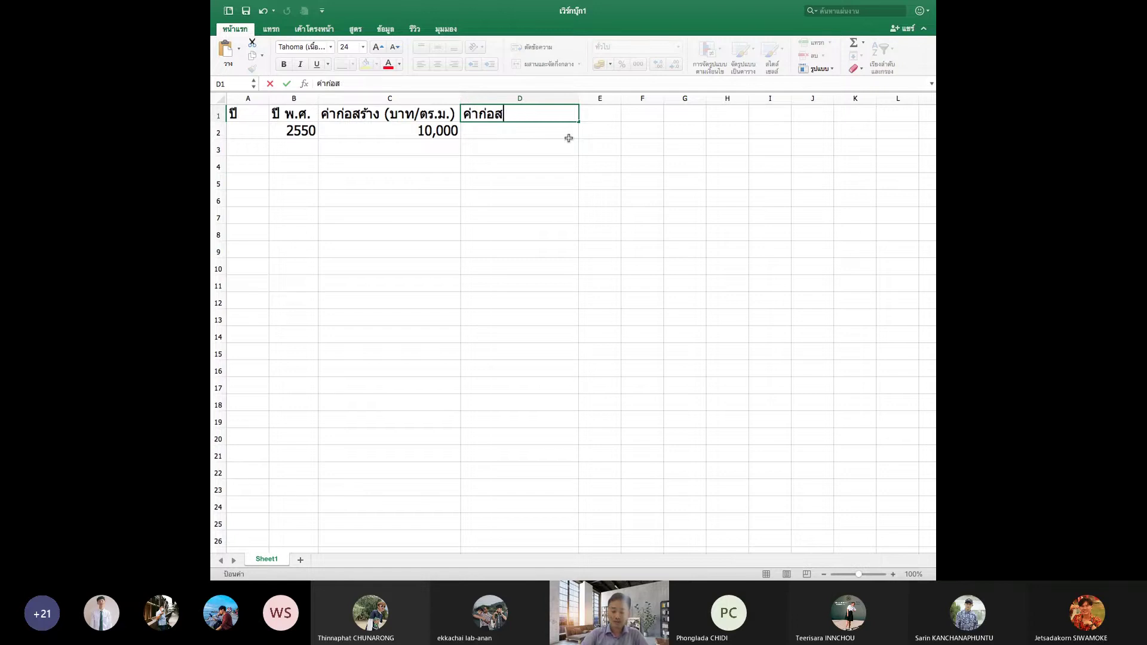
pyautogui.write('ร้างเพิ่มขึ้นปีลพ')
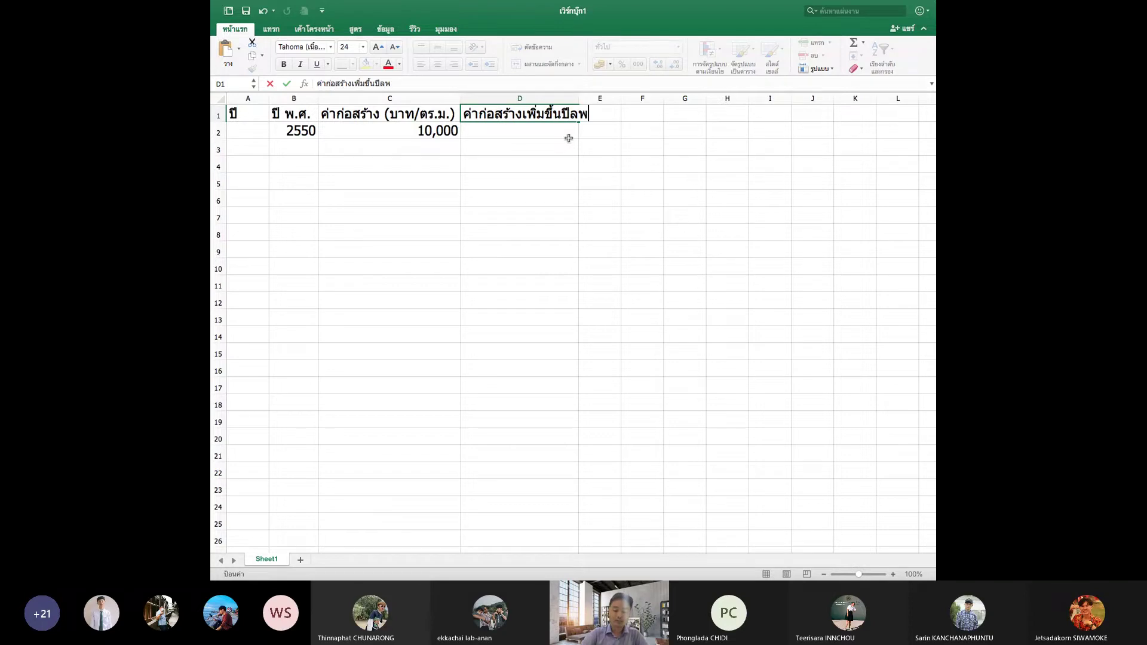
pyautogui.press('BackSpace')
pyautogui.write('ะ 2')
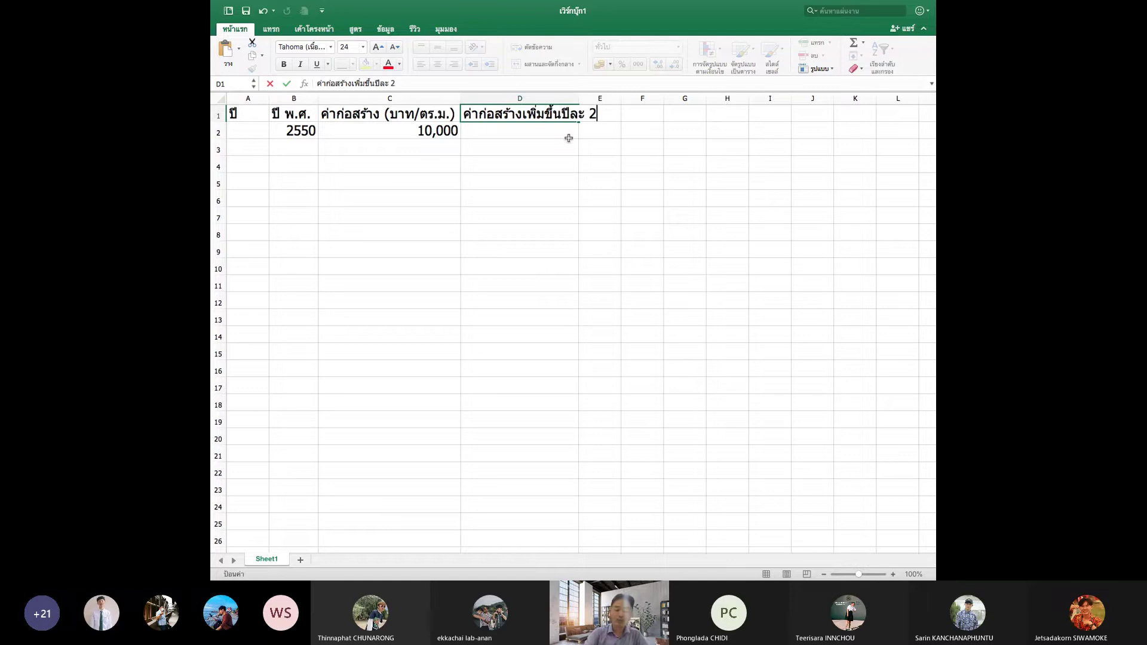
pyautogui.write('๔')
pyautogui.press('BackSpace')
pyautogui.write('%')
pyautogui.press('Return')
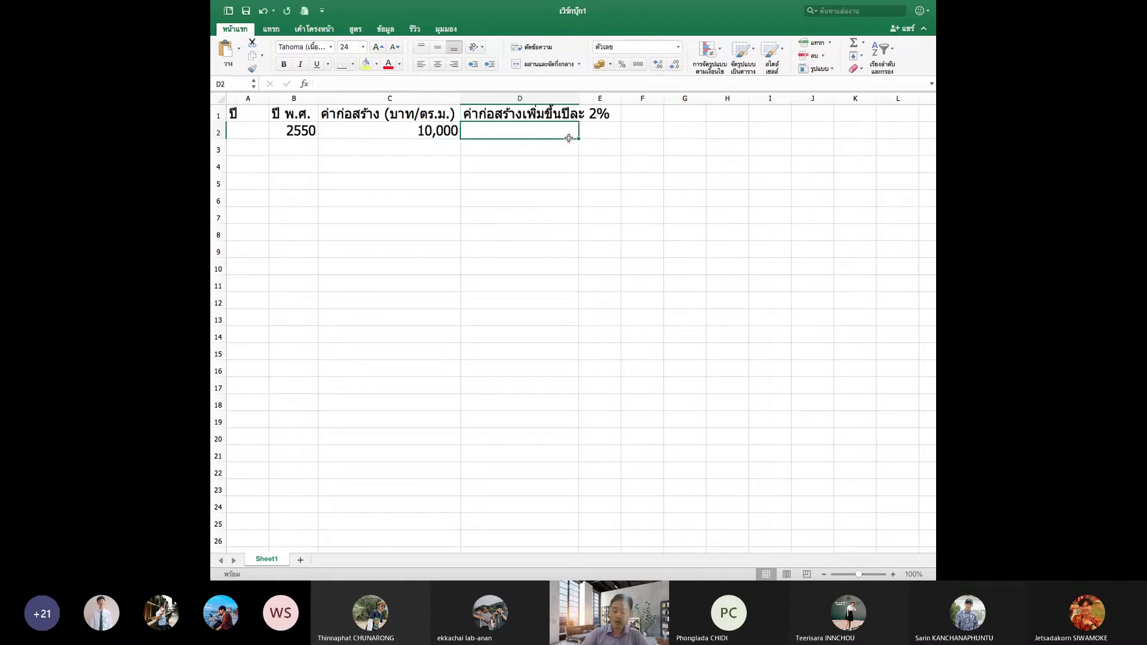
# Auto-fit column D to its header text and colour the text in cell D1 red.
pyautogui.doubleClick(577, 99)
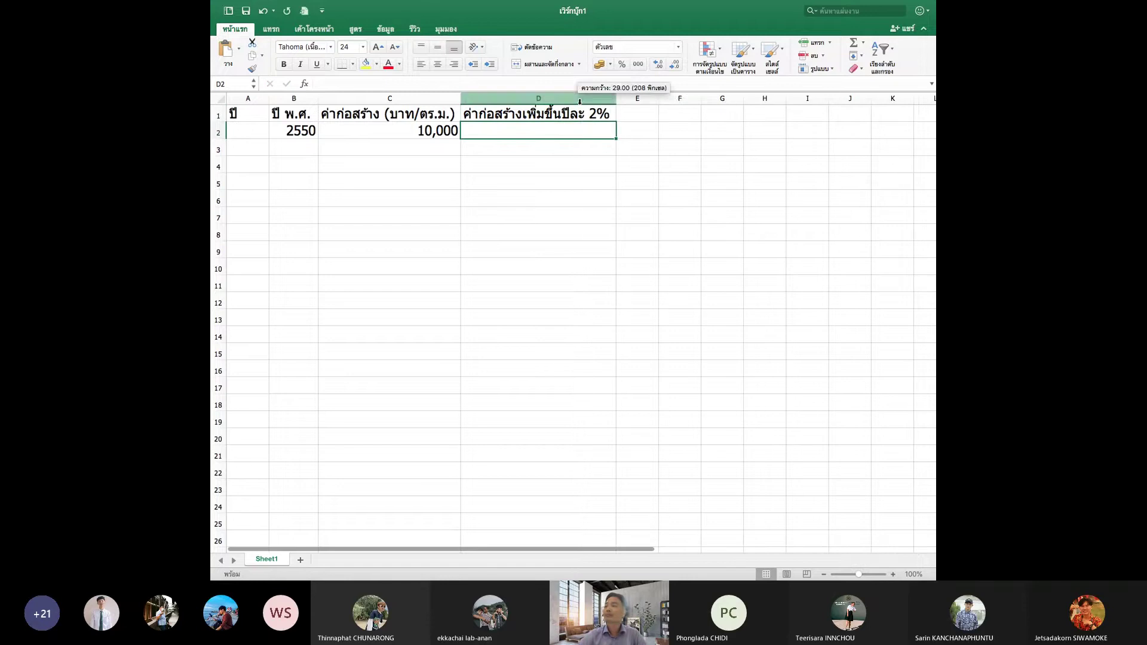
pyautogui.click(563, 123)
pyautogui.click(388, 68)
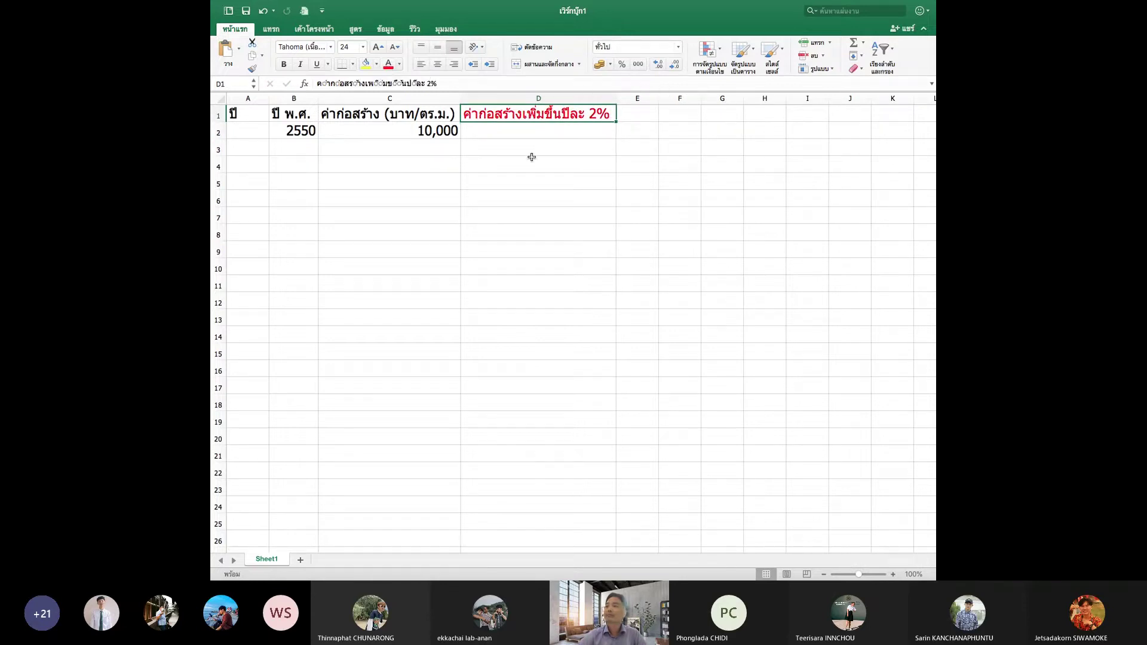
# Open the header text in cell D1 for editing just before "ปีละ".
pyautogui.click(531, 158)
pyautogui.click(528, 117)
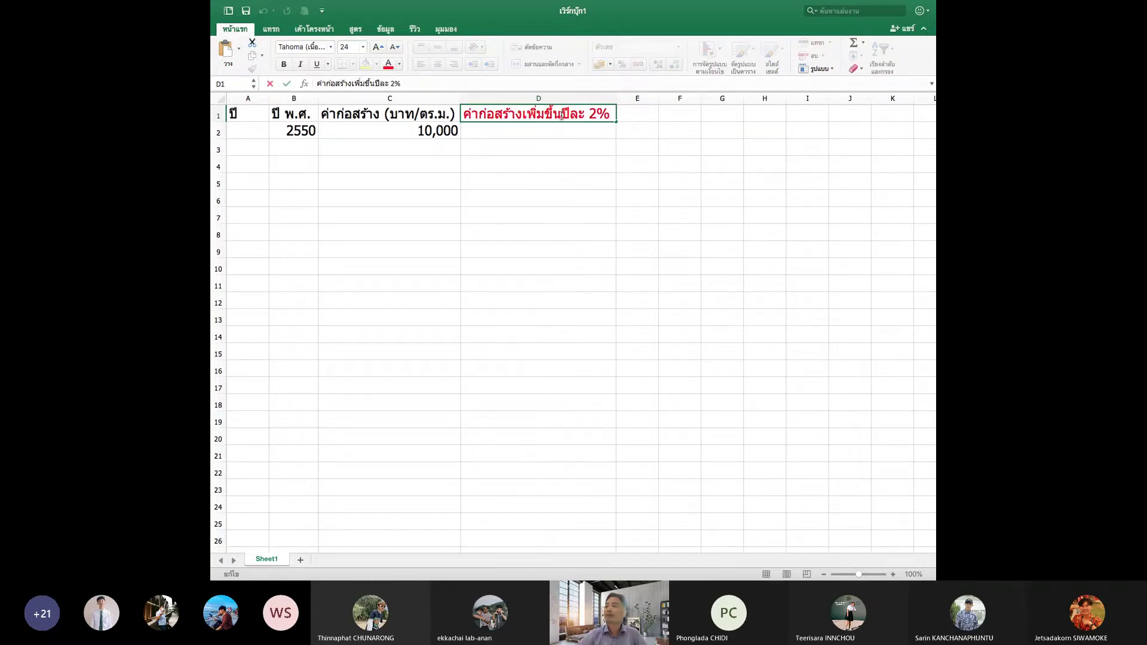
pyautogui.write('gC]ujp')
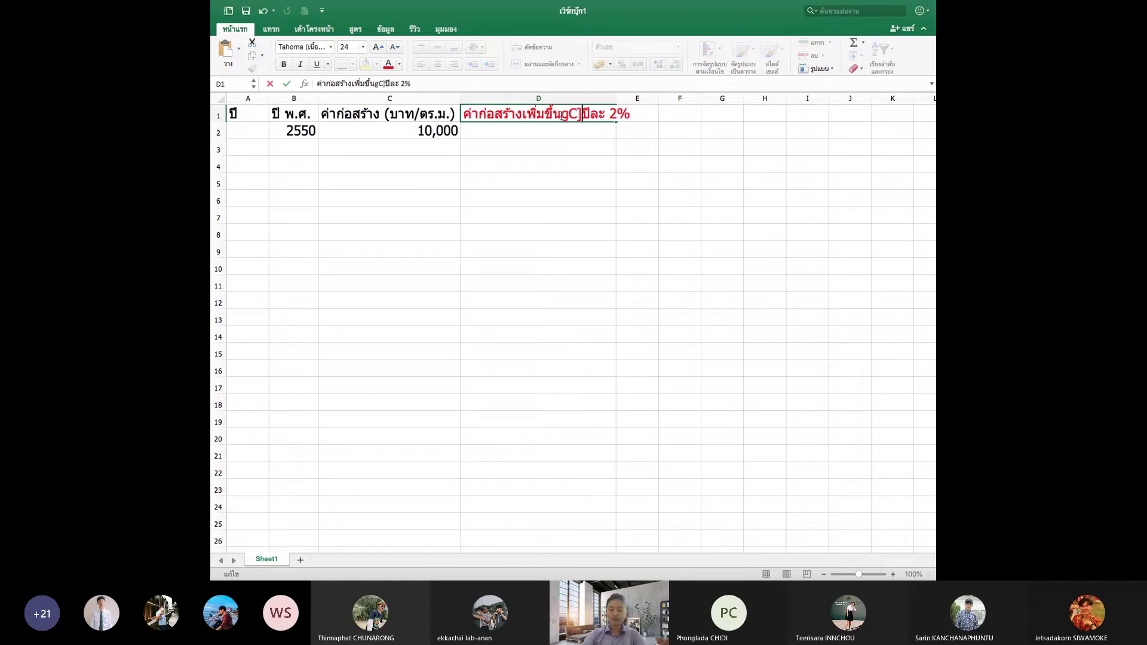
pyautogui.press('BackSpace')
pyautogui.press('BackSpace')
pyautogui.press('BackSpace')
pyautogui.press('BackSpace')
pyautogui.press('BackSpace')
pyautogui.press('BackSpace')
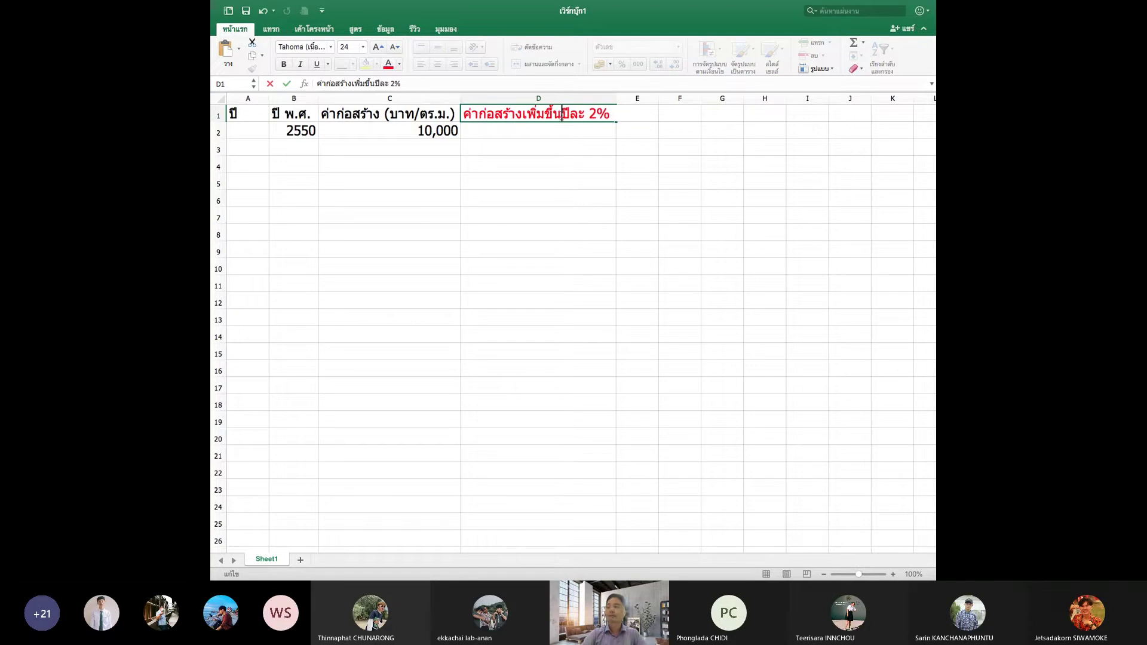
# Insert "เฉลี่ย" before "ปีละ" in the D1 header and widen column D to fit the longer text.
pyautogui.write('เฉลี่ย')
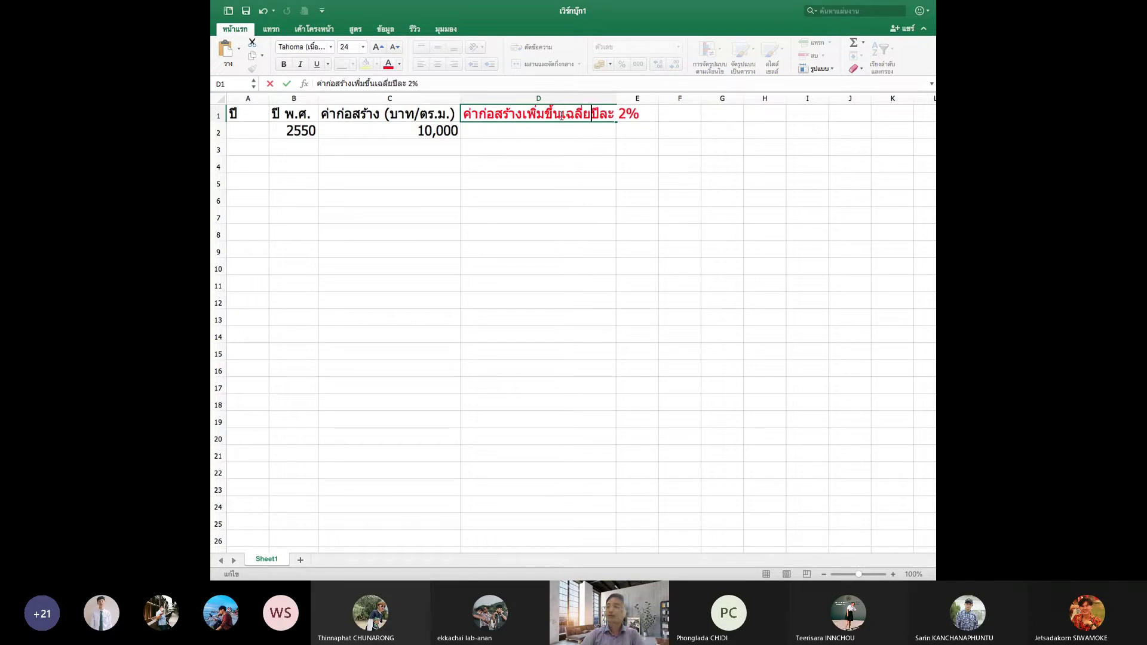
pyautogui.press('Return')
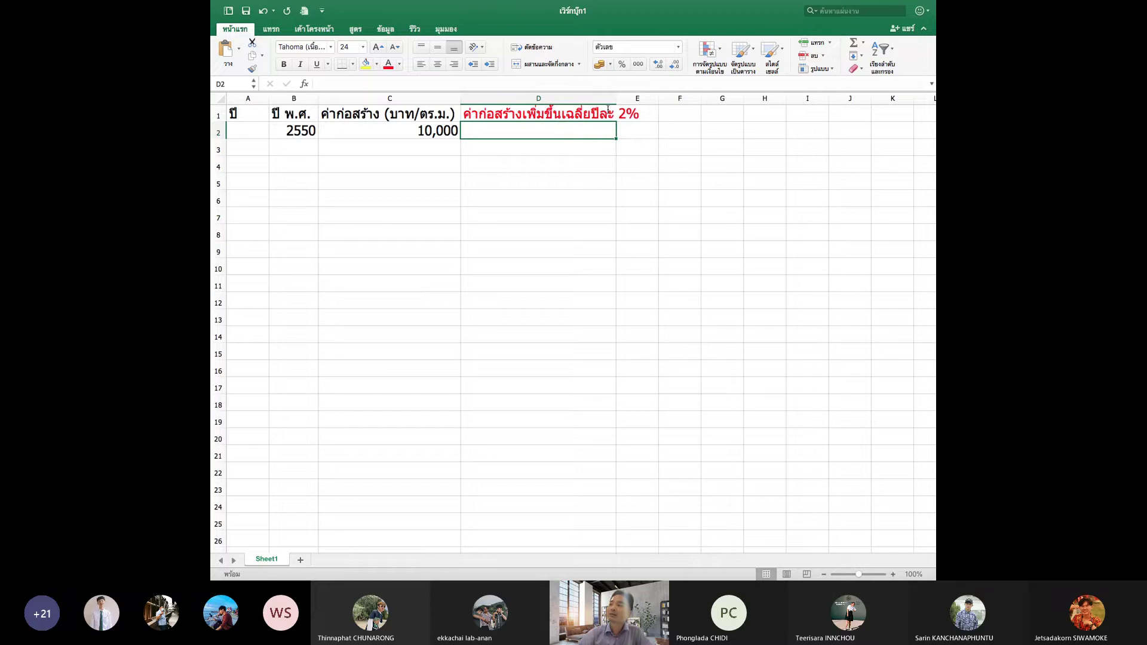
pyautogui.moveTo(615, 101); pyautogui.dragTo(646, 101)
pyautogui.click(659, 188)
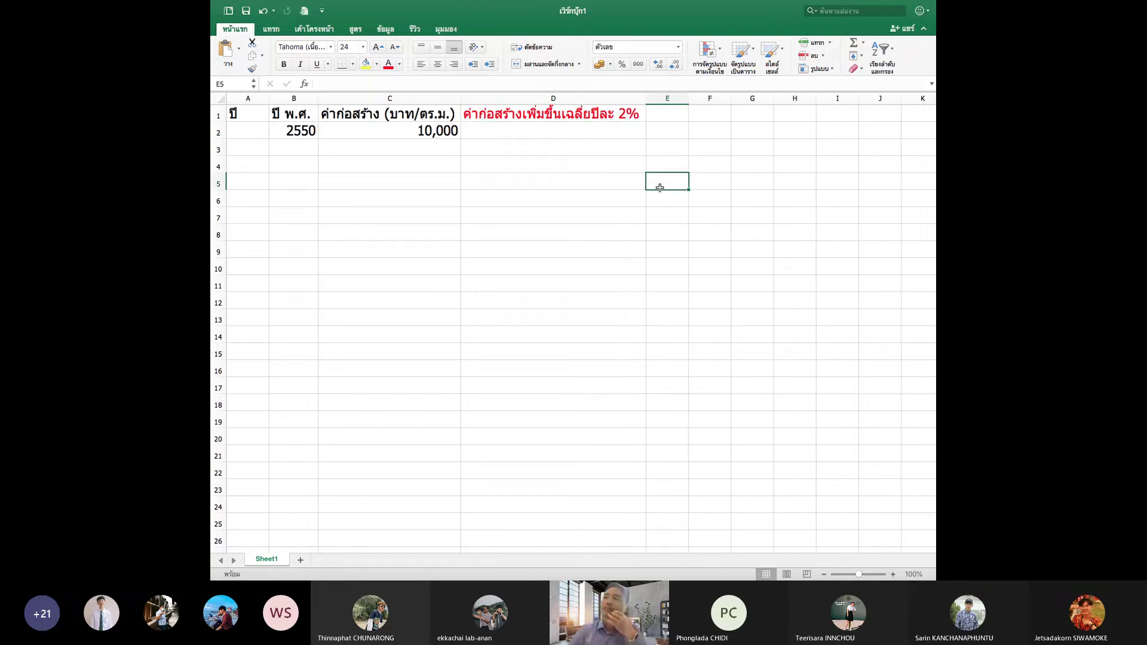
# Enter the year 2551 in cell B3 and fill the yearly series down to 2555 in B7.
pyautogui.click(307, 148)
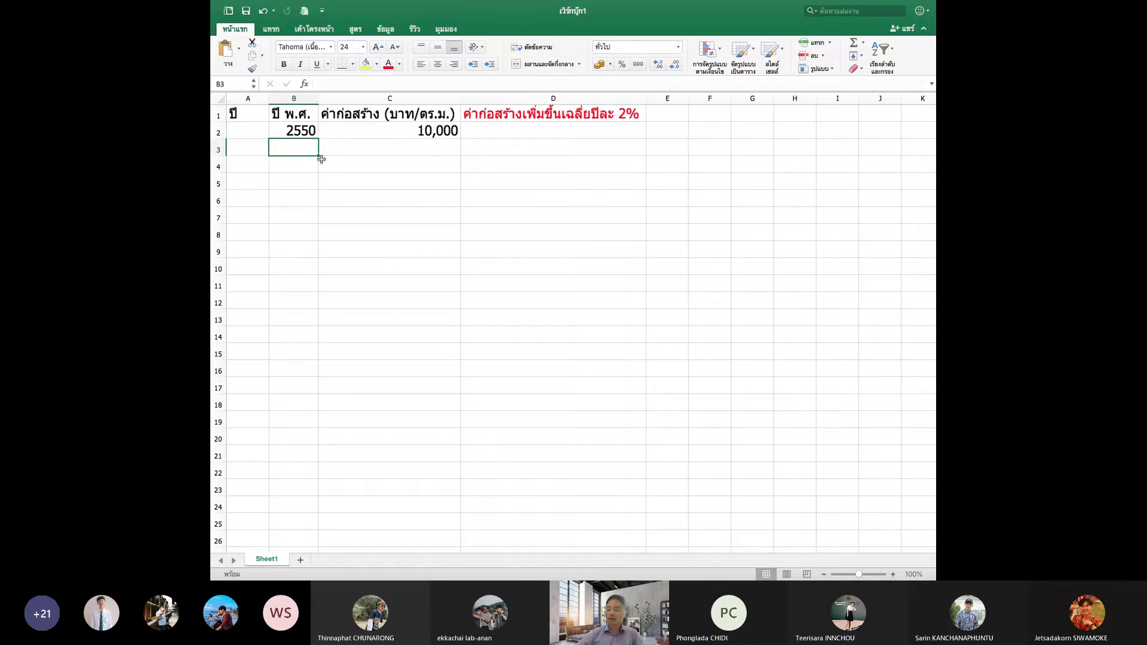
pyautogui.write('2551')
pyautogui.press('Return')
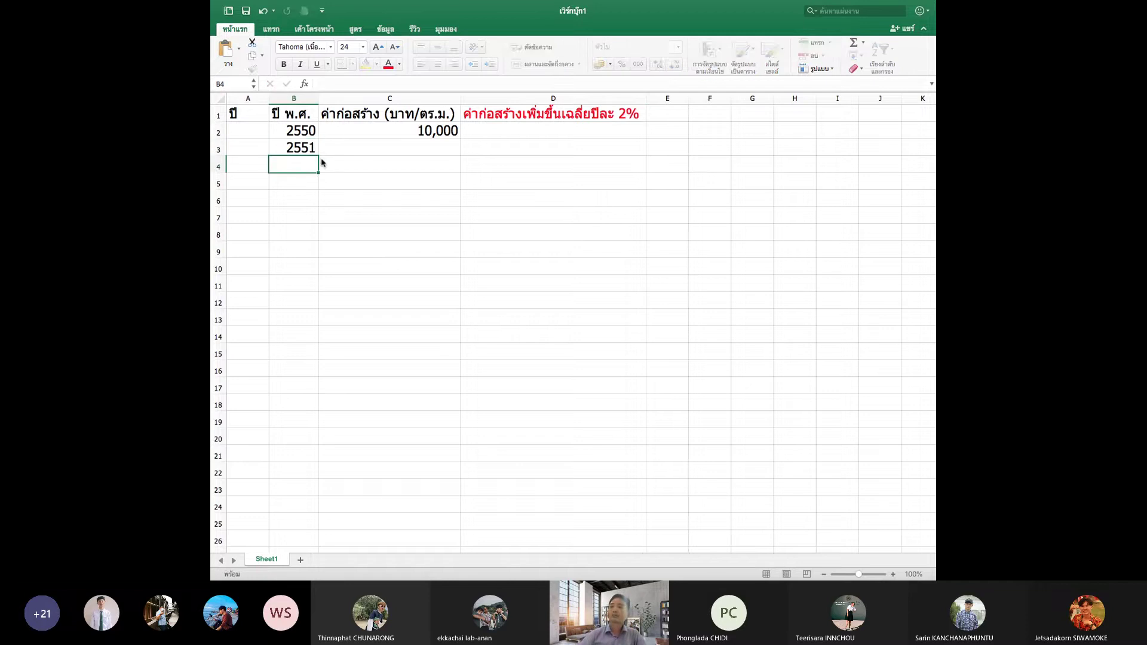
pyautogui.moveTo(311, 136); pyautogui.dragTo(317, 226)
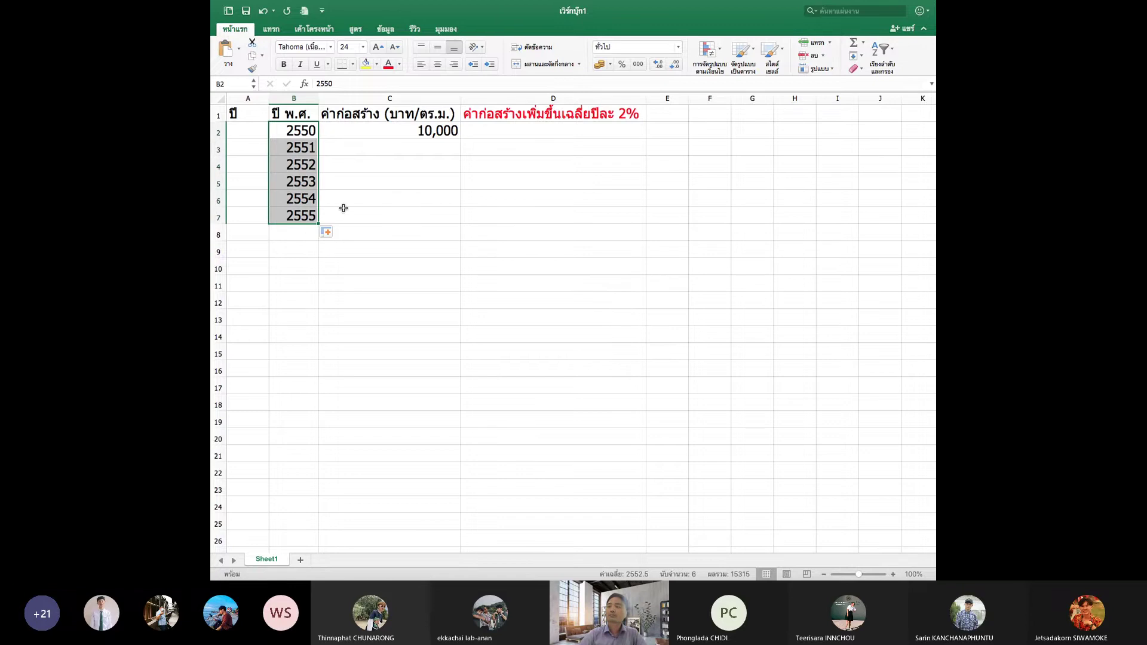
pyautogui.click(348, 197)
pyautogui.click(371, 229)
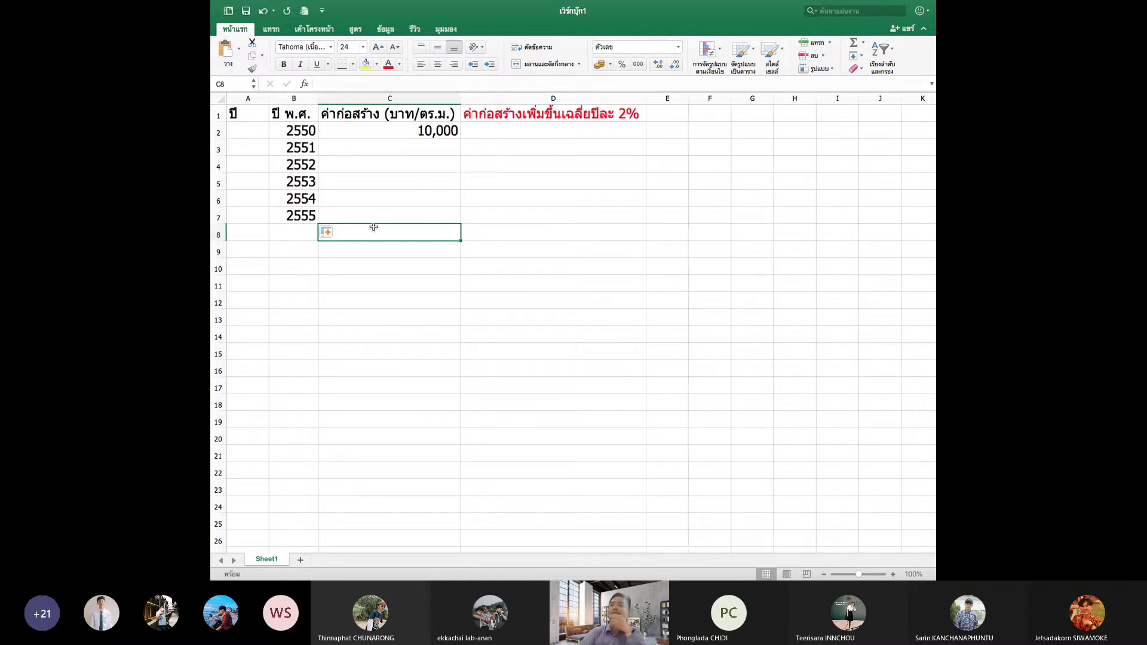
# Change the years in B2 and B3 to 2555 and 2556, and fill the series down to 2560 in B7.
pyautogui.click(294, 129)
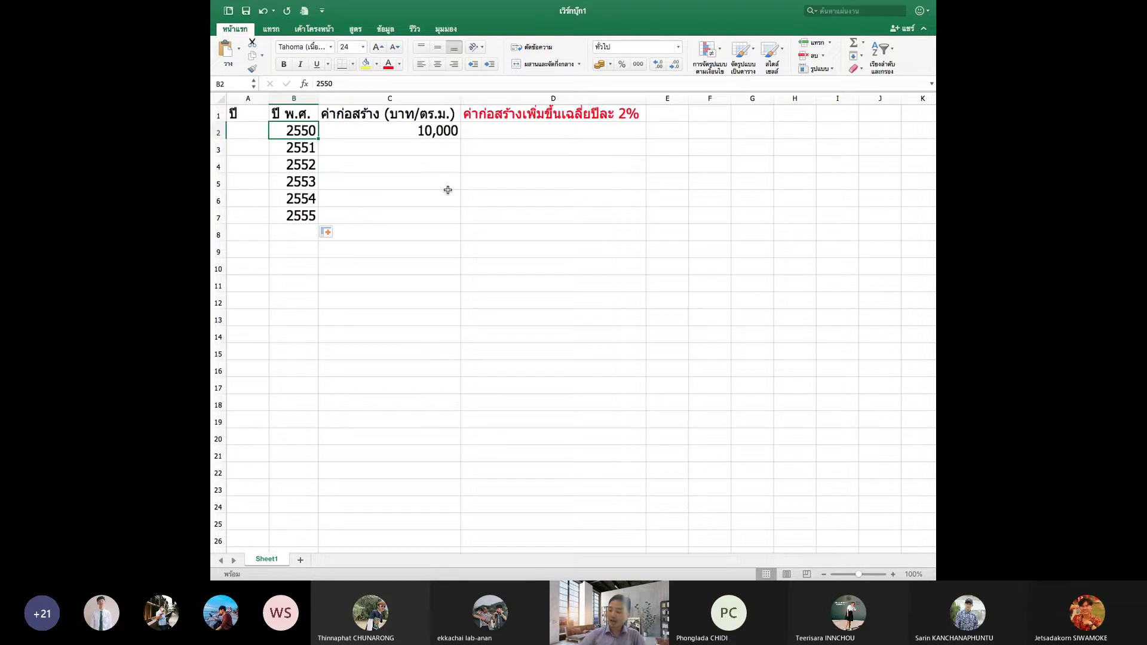
pyautogui.write('255')
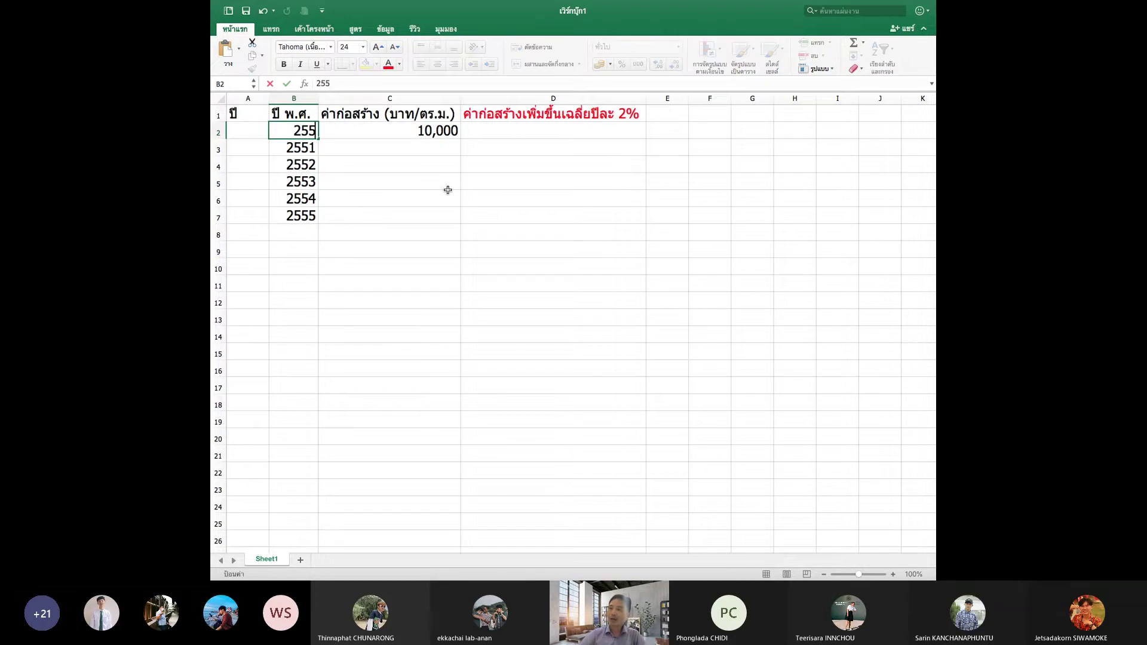
pyautogui.write('5')
pyautogui.press('Return')
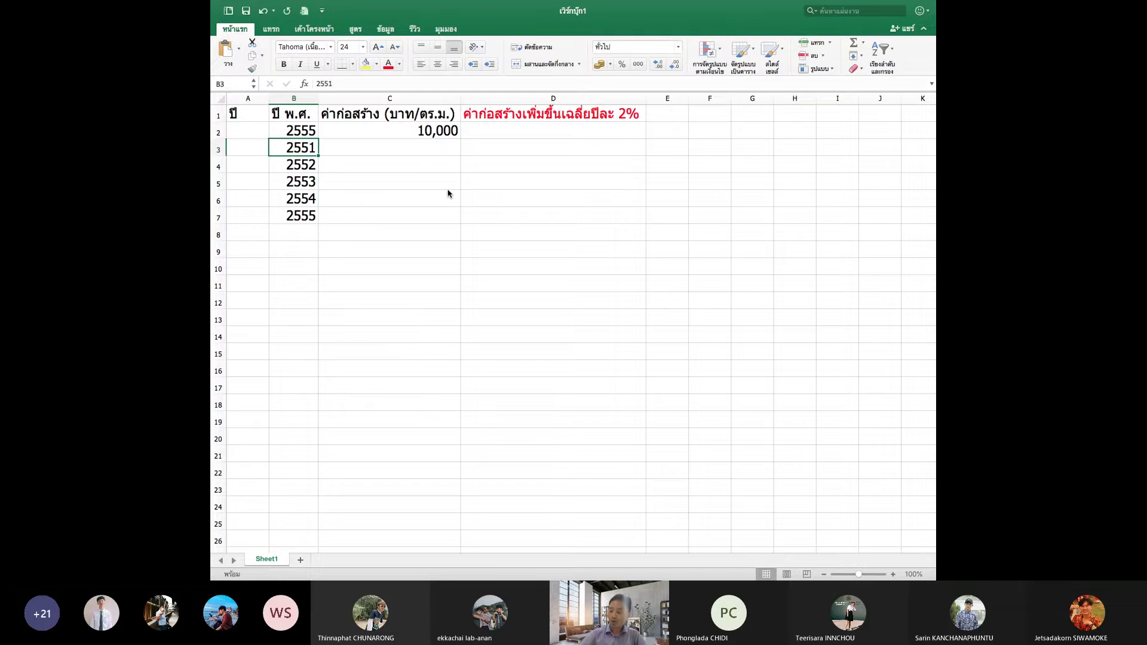
pyautogui.write('2556')
pyautogui.press('Return')
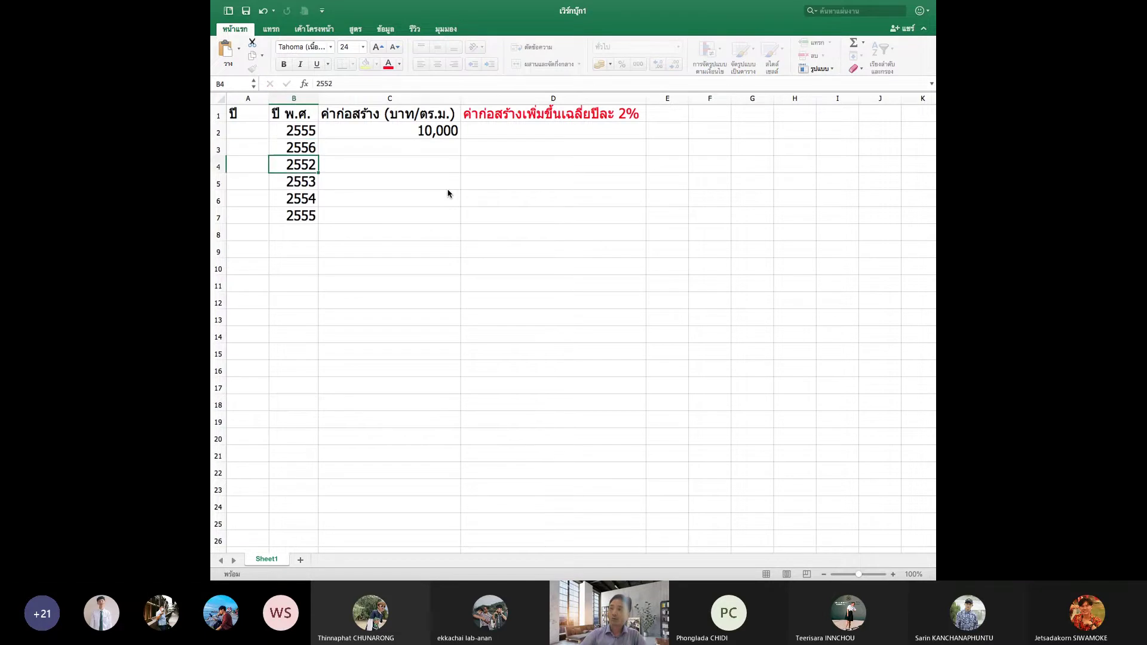
pyautogui.click(298, 147)
pyautogui.moveTo(298, 130); pyautogui.dragTo(307, 218)
pyautogui.click(442, 278)
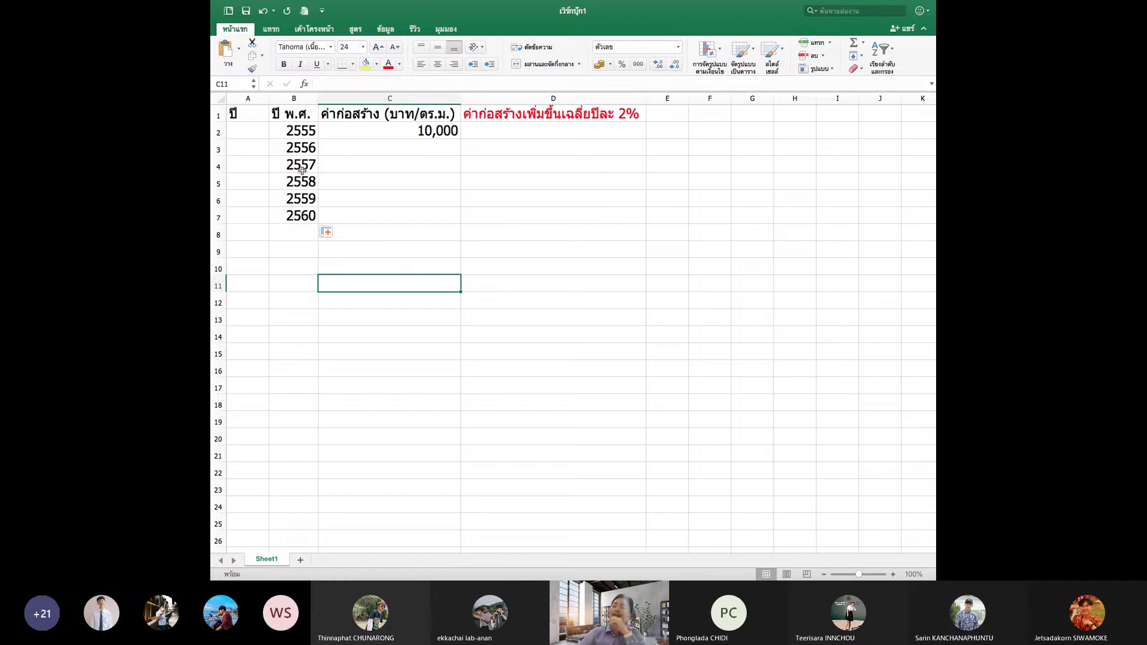
pyautogui.click(306, 134)
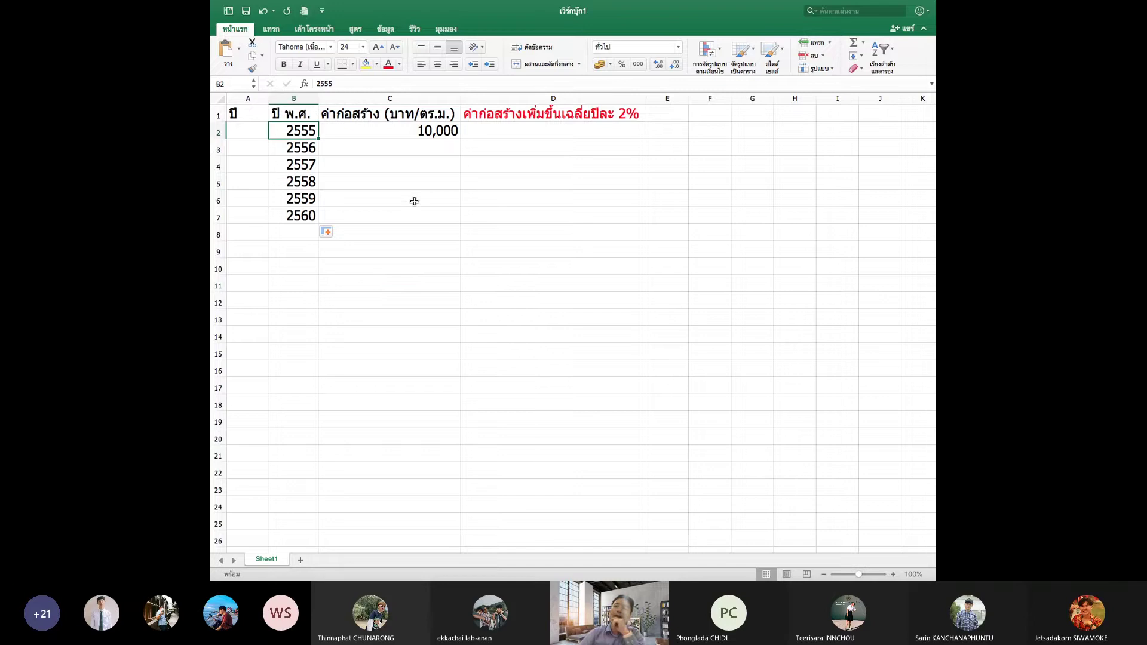
pyautogui.click(309, 215)
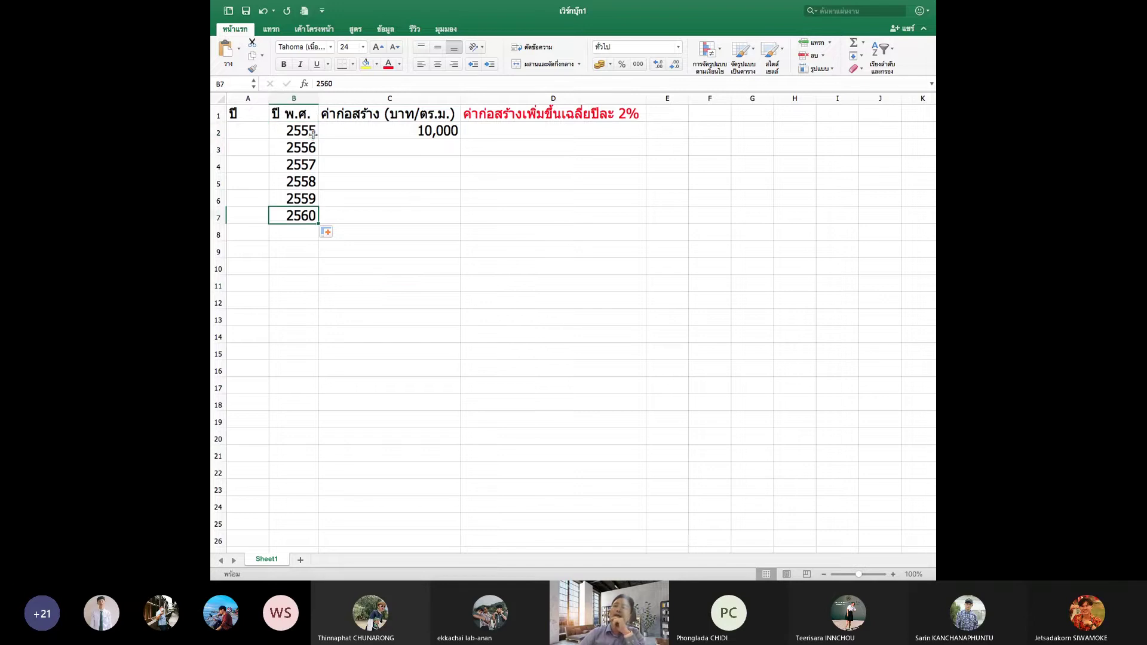
pyautogui.click(304, 133)
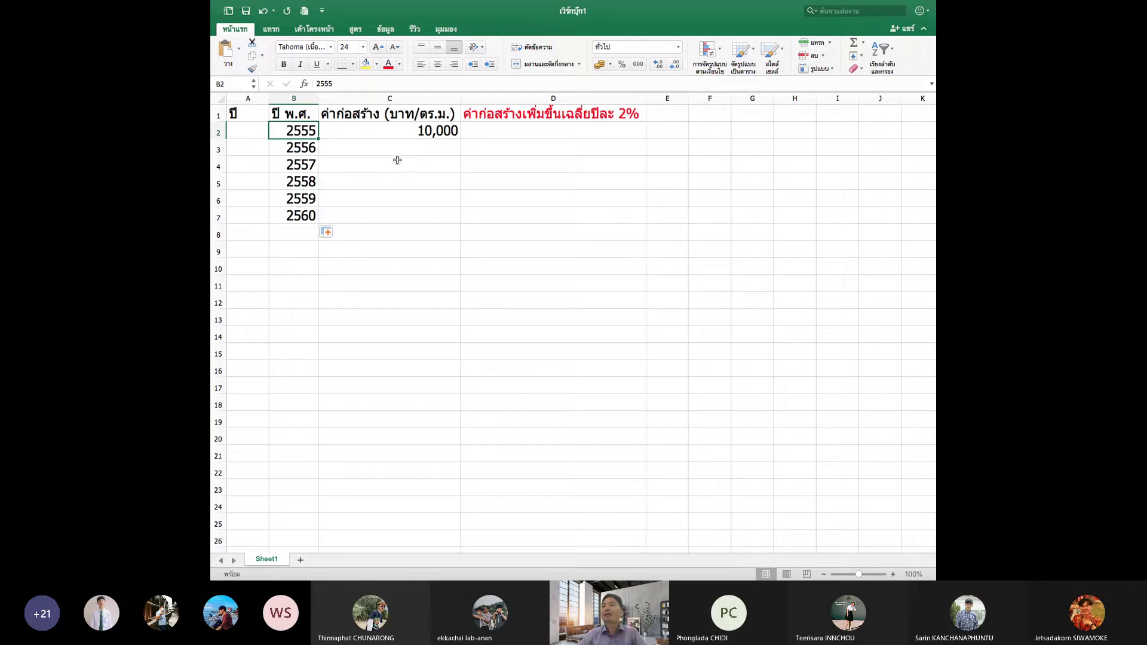
pyautogui.click(393, 138)
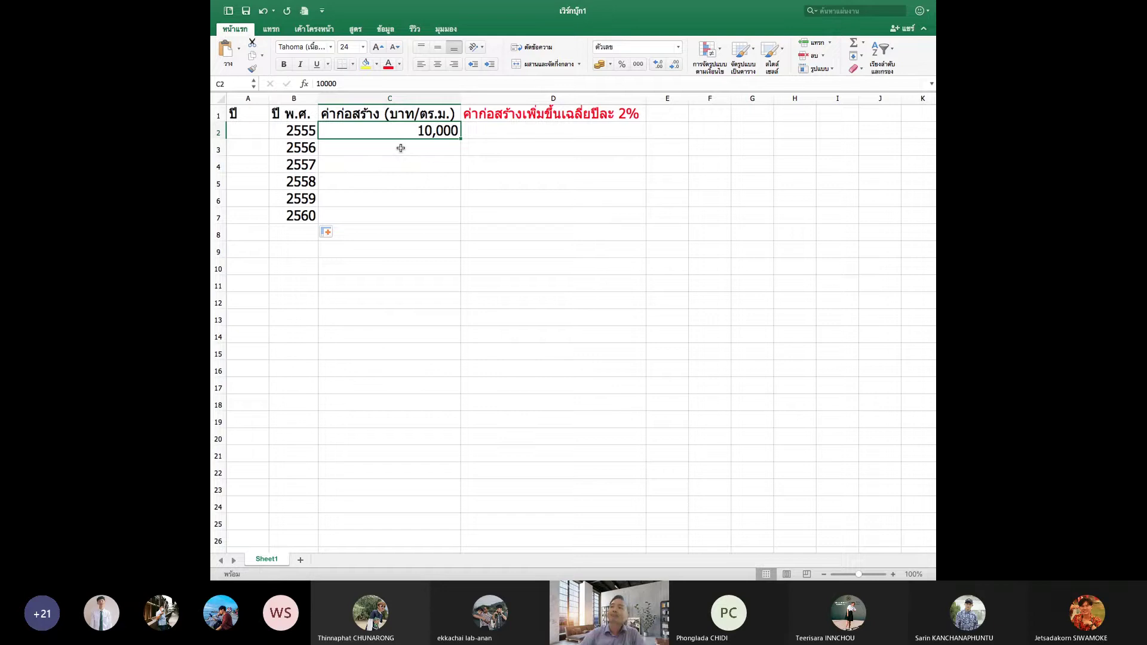
pyautogui.click(488, 124)
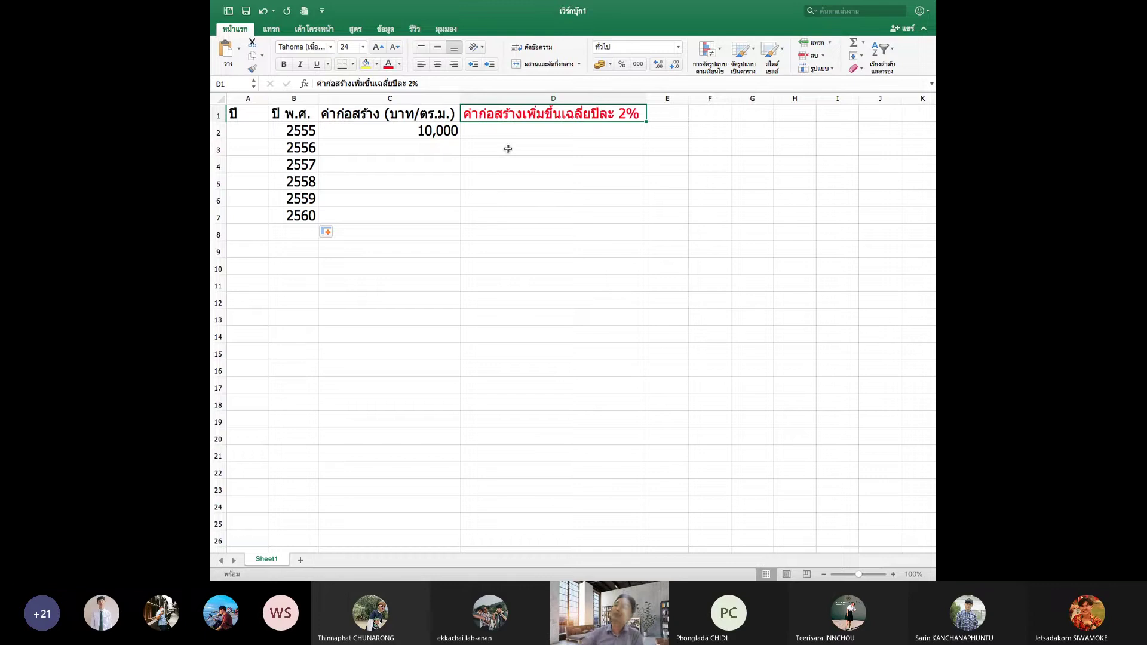
# Calculate the 2556 construction cost in cell C3 with the formula =C2*1.02.
pyautogui.click(439, 150)
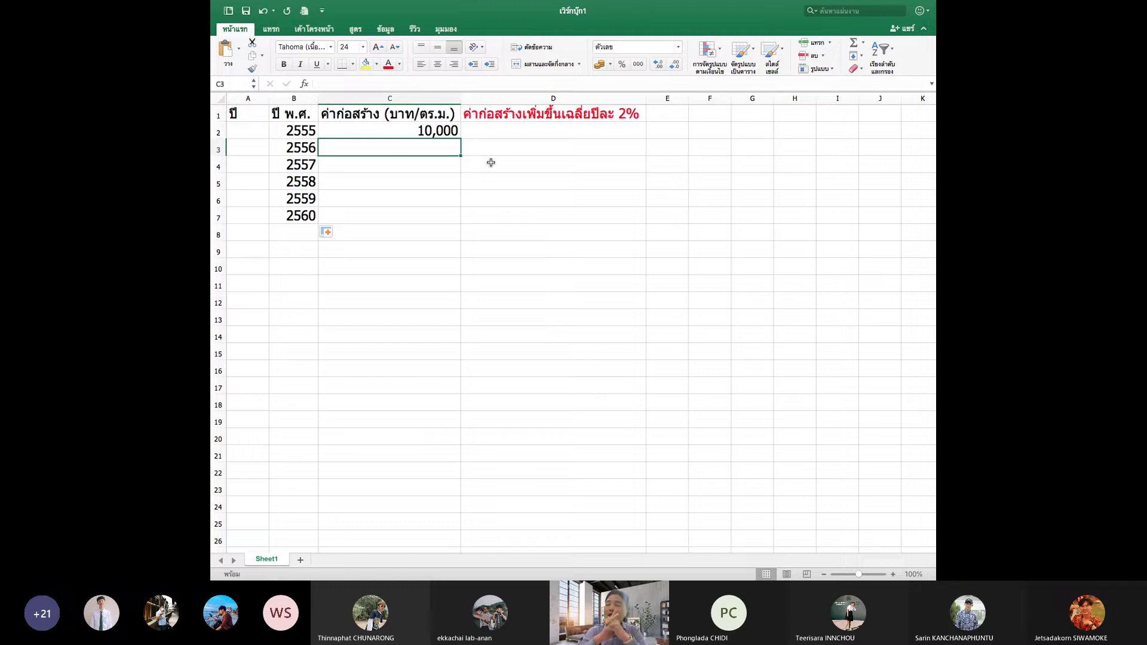
pyautogui.write('=')
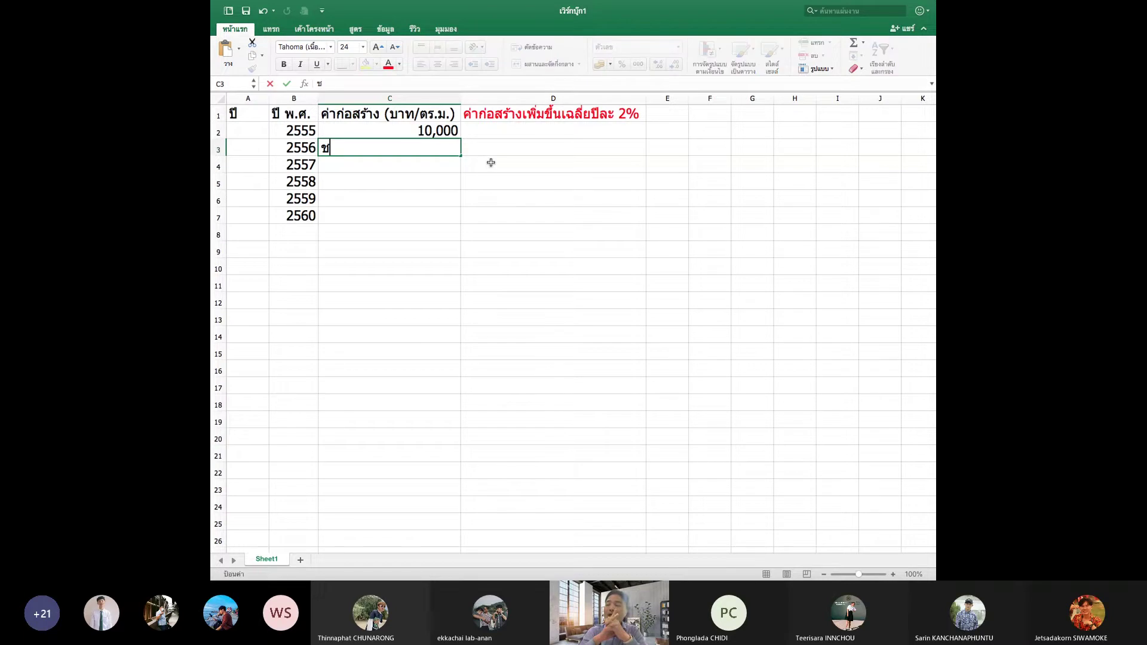
pyautogui.press('BackSpace')
pyautogui.write('=')
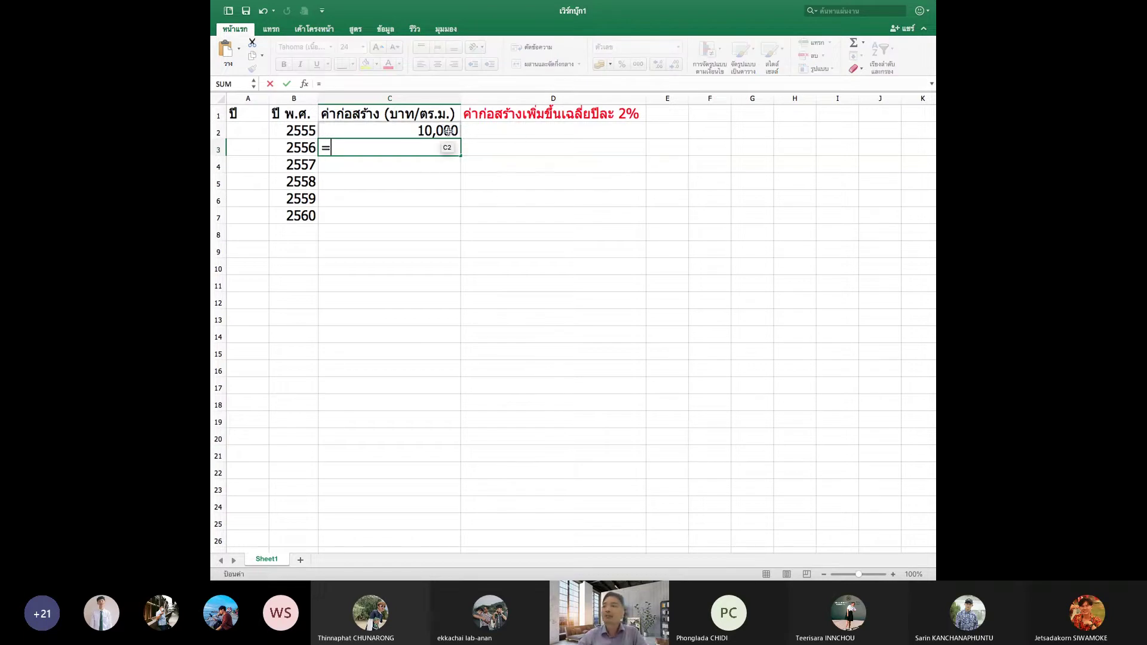
pyautogui.click(447, 131)
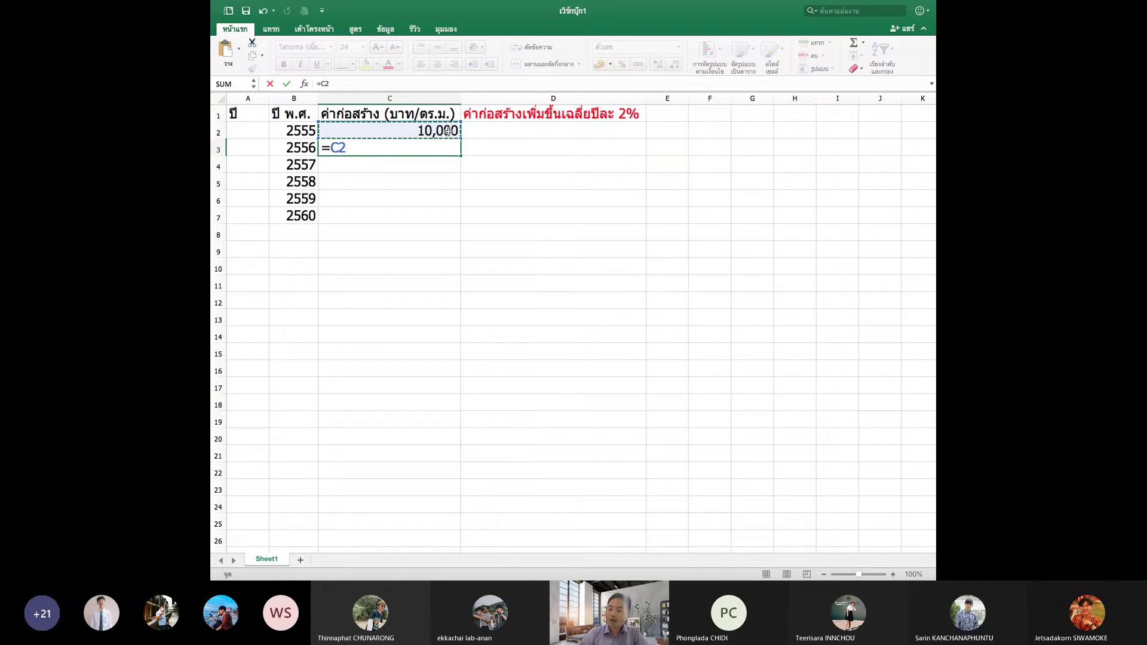
pyautogui.write('*')
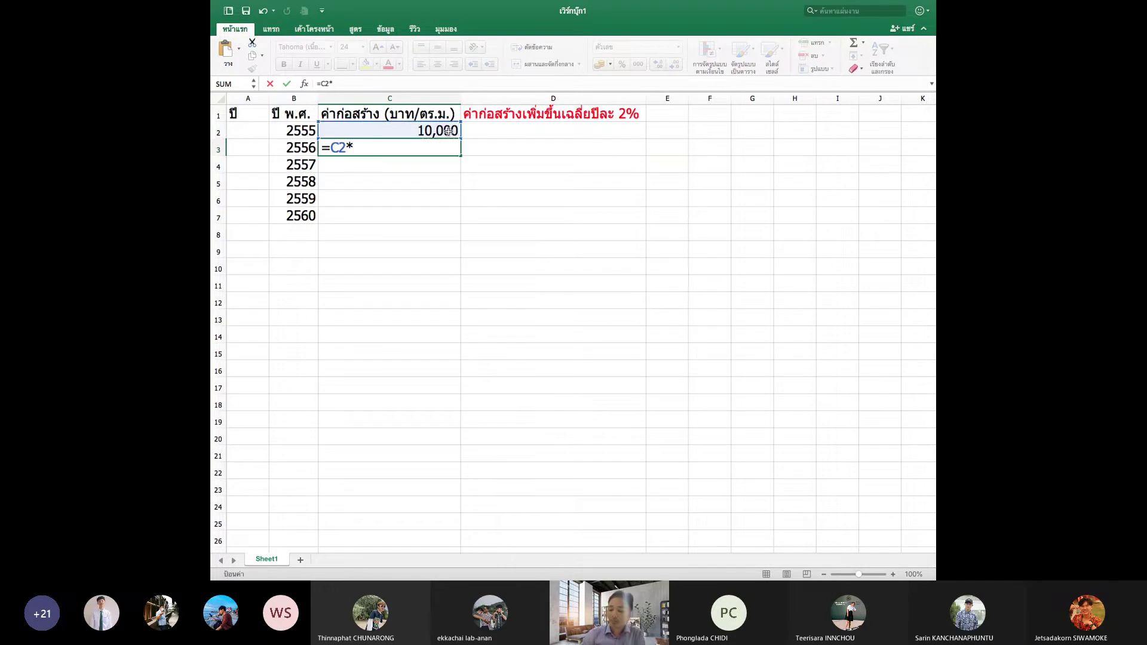
pyautogui.write('1.02')
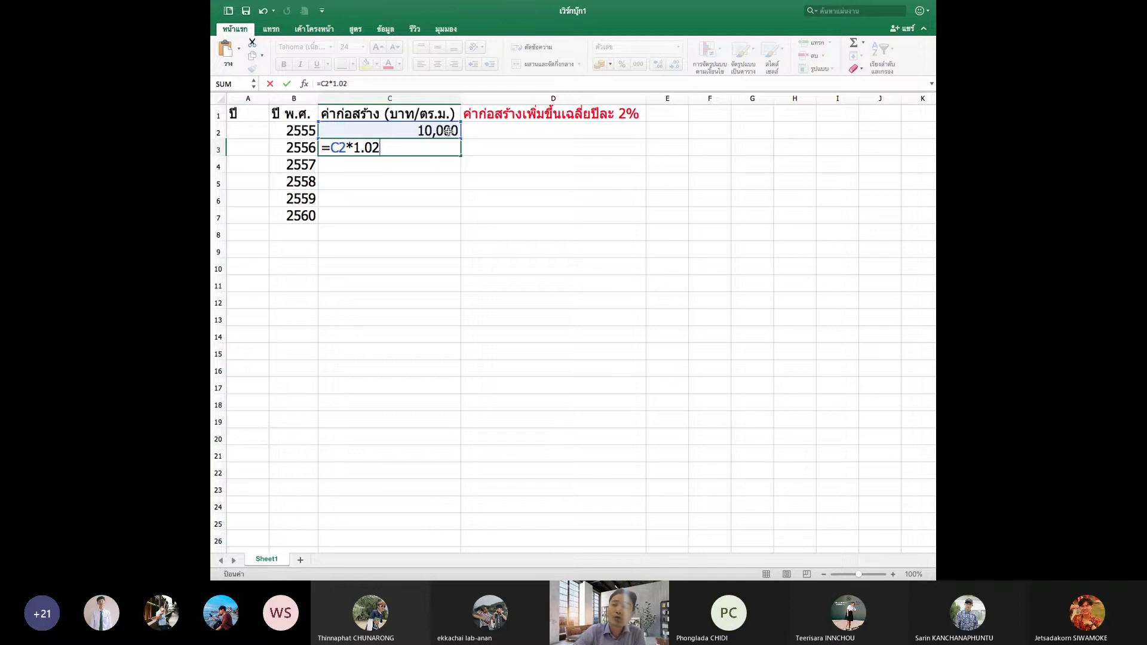
pyautogui.press('Return')
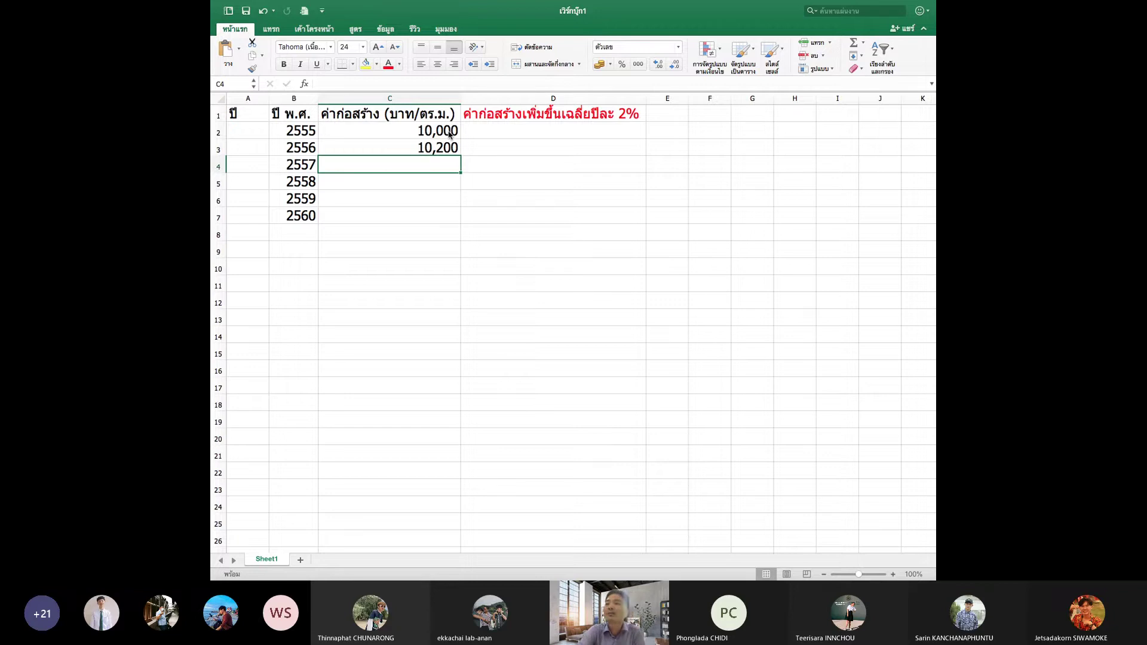
# Calculate the 2557 construction cost in cell C4 with the formula =C3*1.02.
pyautogui.click(456, 148)
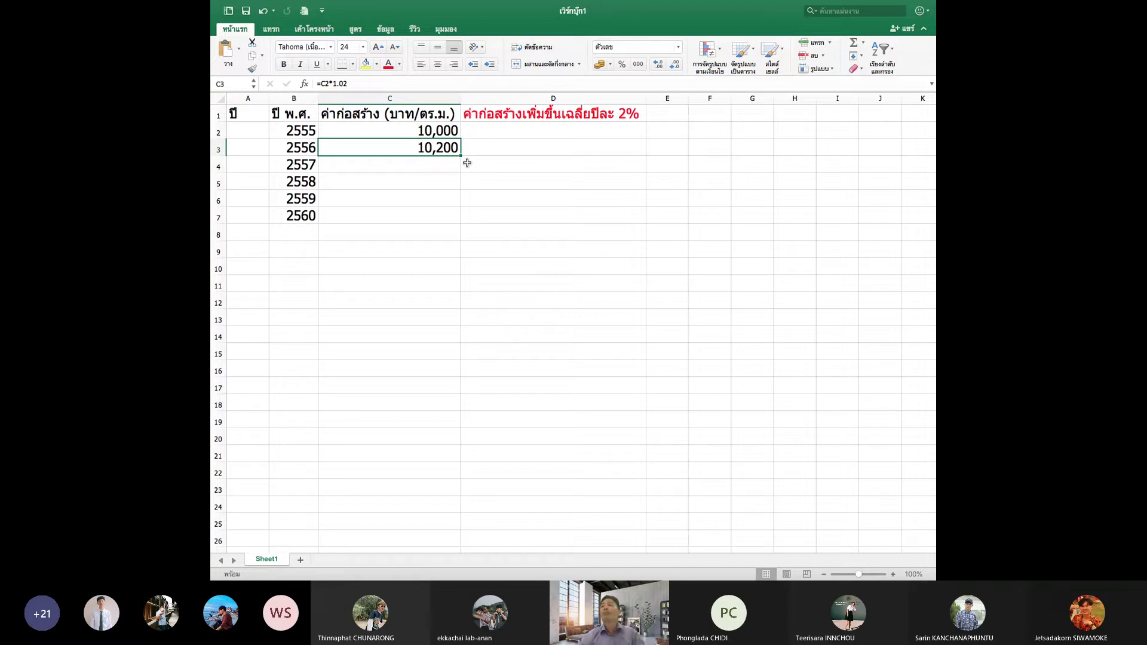
pyautogui.click(442, 165)
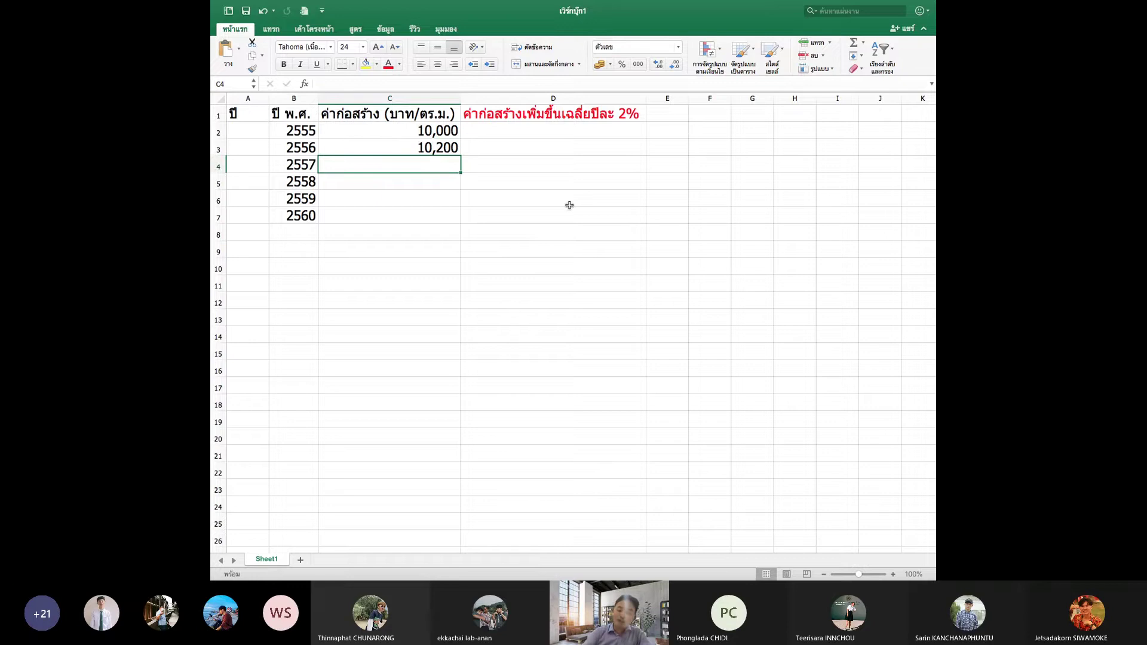
pyautogui.write('=')
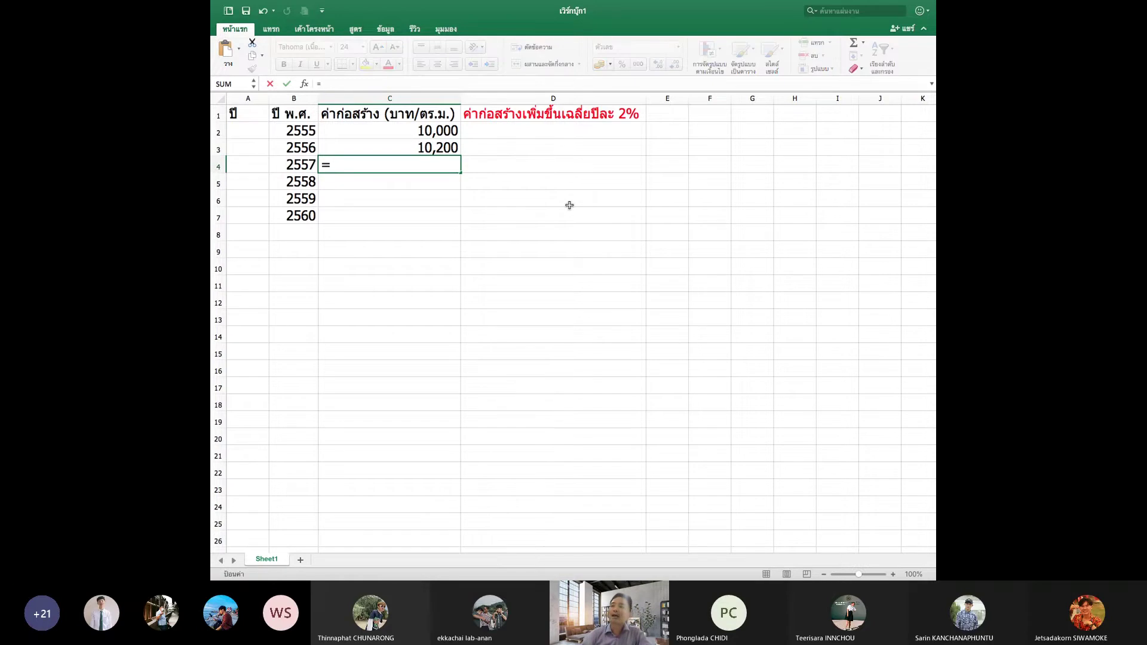
pyautogui.click(439, 148)
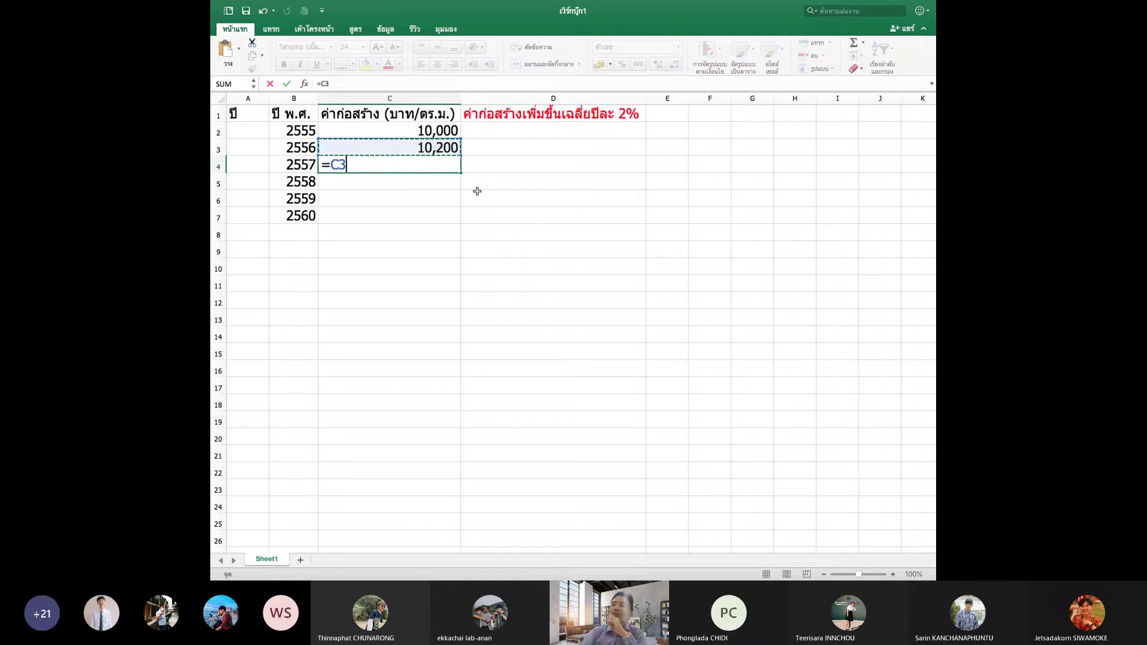
pyautogui.write('*1.02')
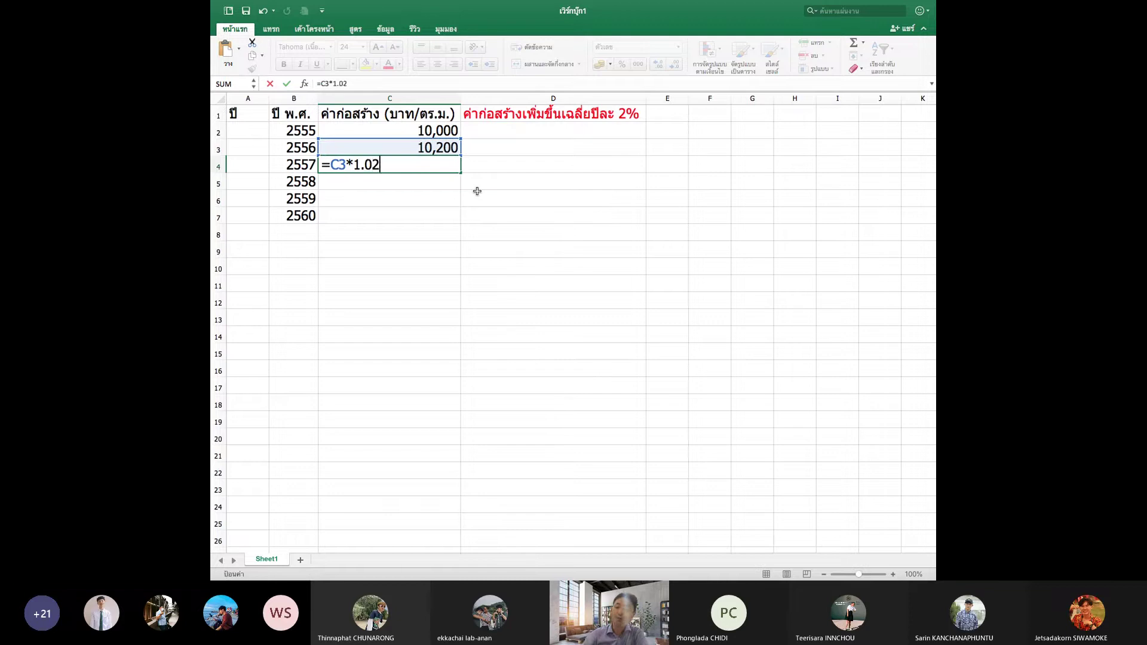
pyautogui.press('Return')
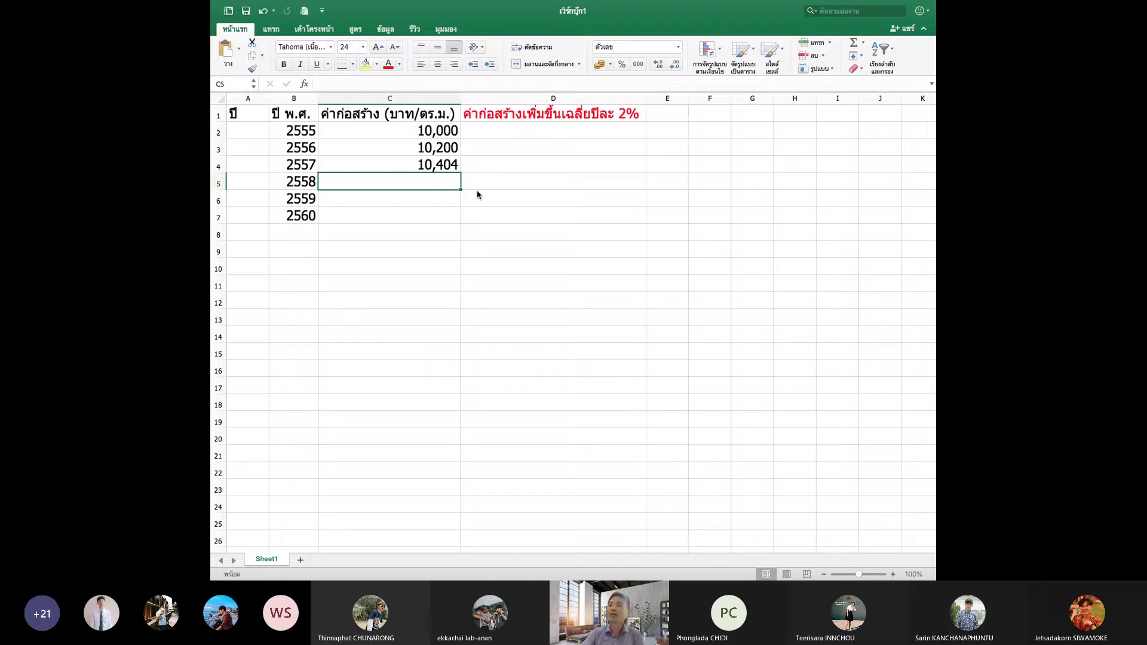
# Calculate the 2558 construction cost in cell C5 with the formula =C4*1.02.
pyautogui.write('=')
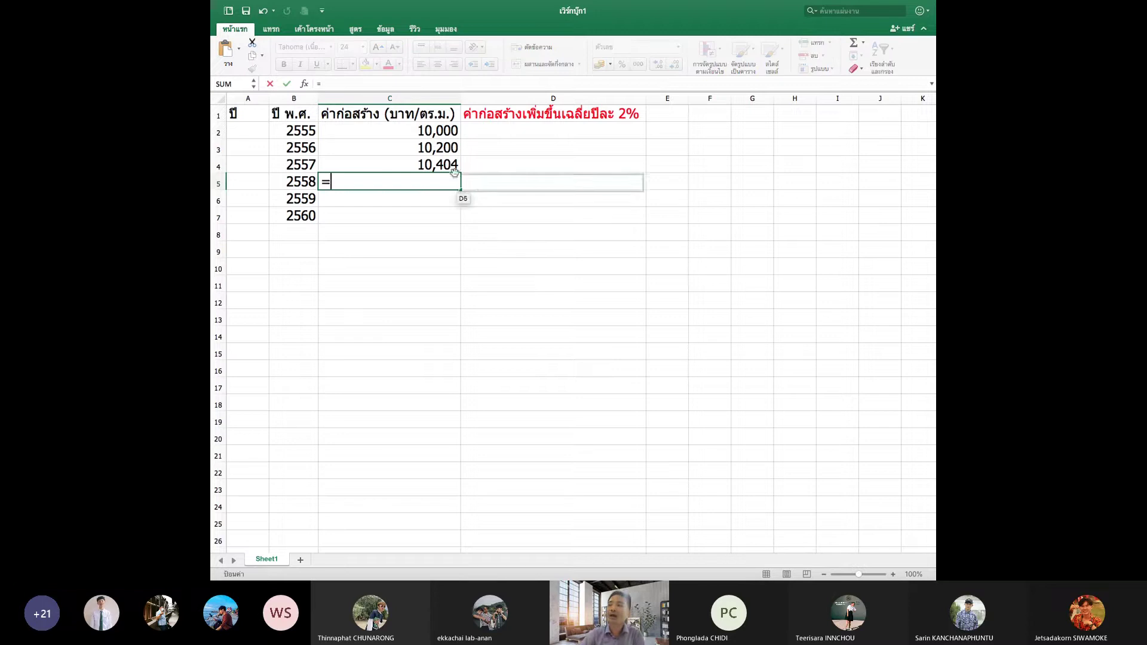
pyautogui.click(440, 164)
pyautogui.write('*')
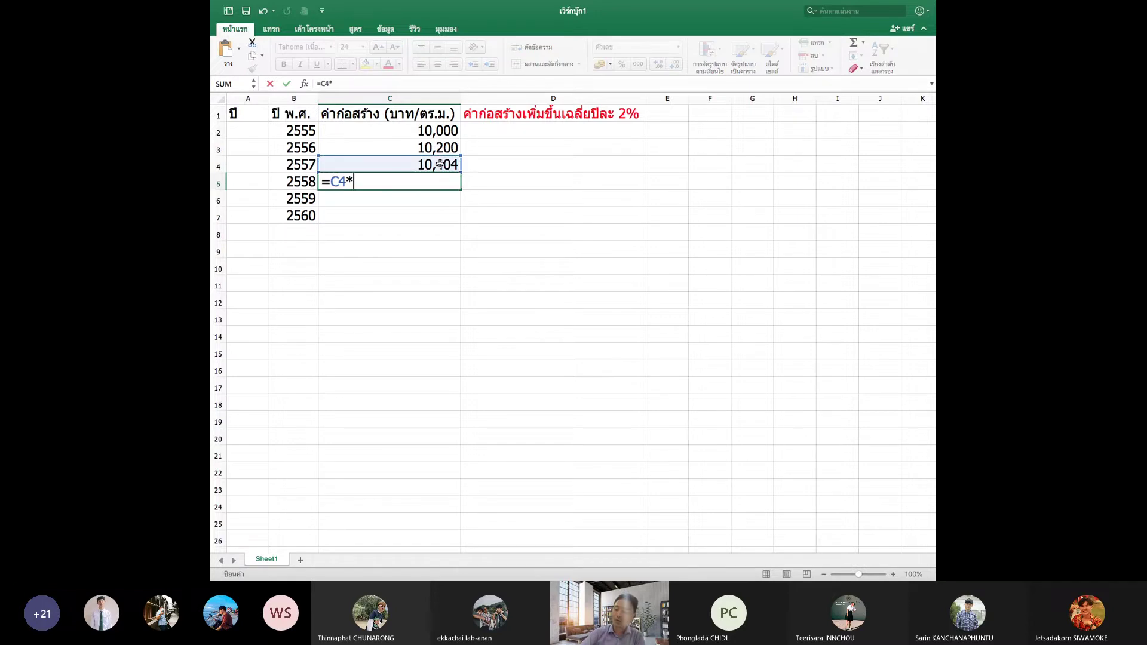
pyautogui.write('1.02')
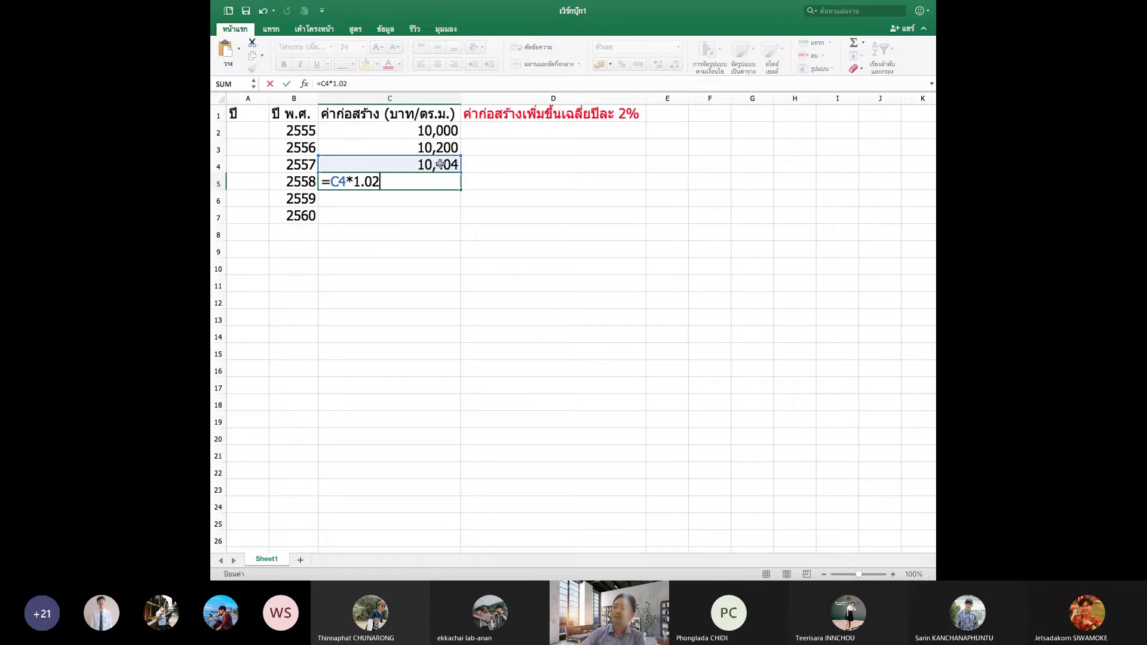
pyautogui.press('Return')
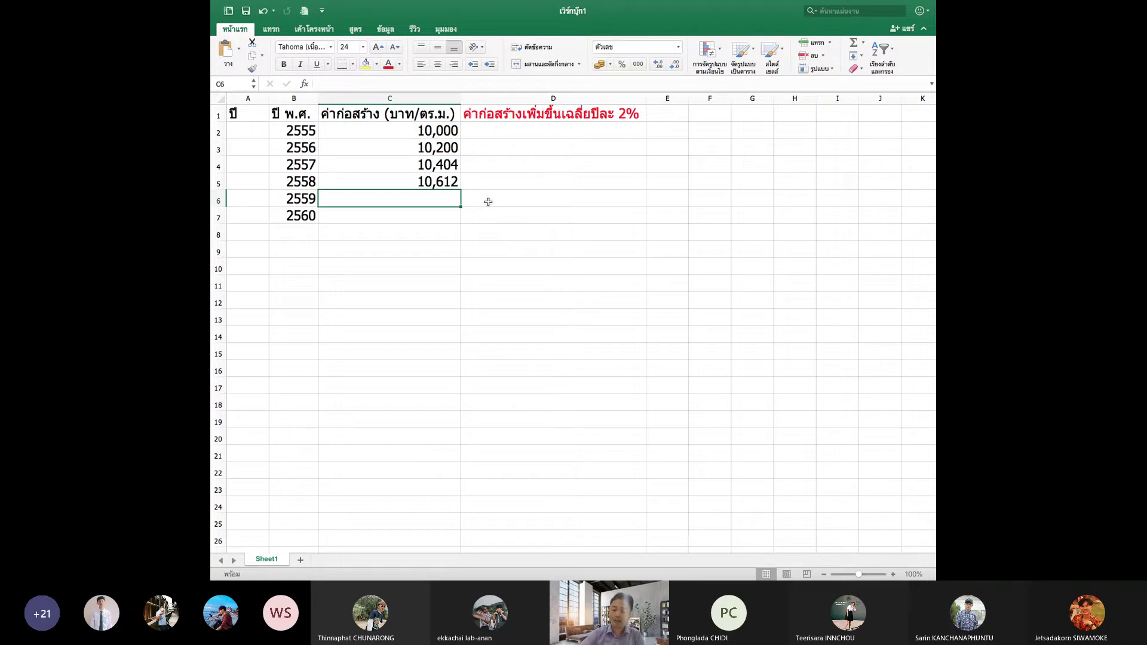
# Calculate the 2559 and 2560 construction costs with =C5*1.02 in cell C6 and =C6*1.02 in cell C7.
pyautogui.write('=')
pyautogui.click(455, 184)
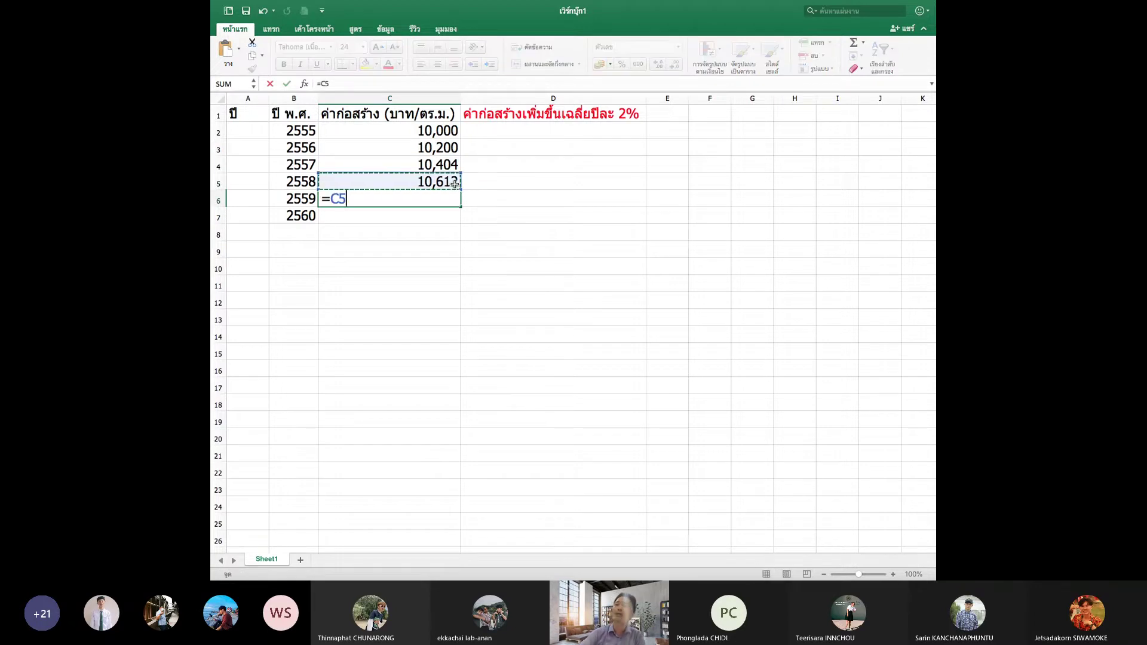
pyautogui.write('*1.')
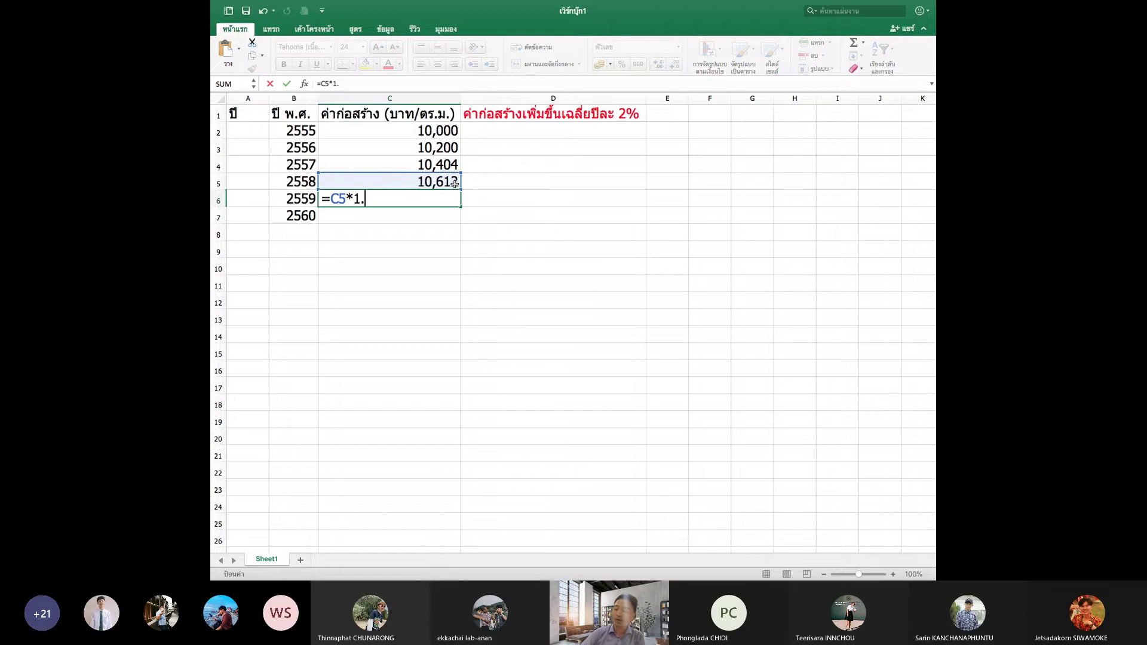
pyautogui.write('02')
pyautogui.press('Return')
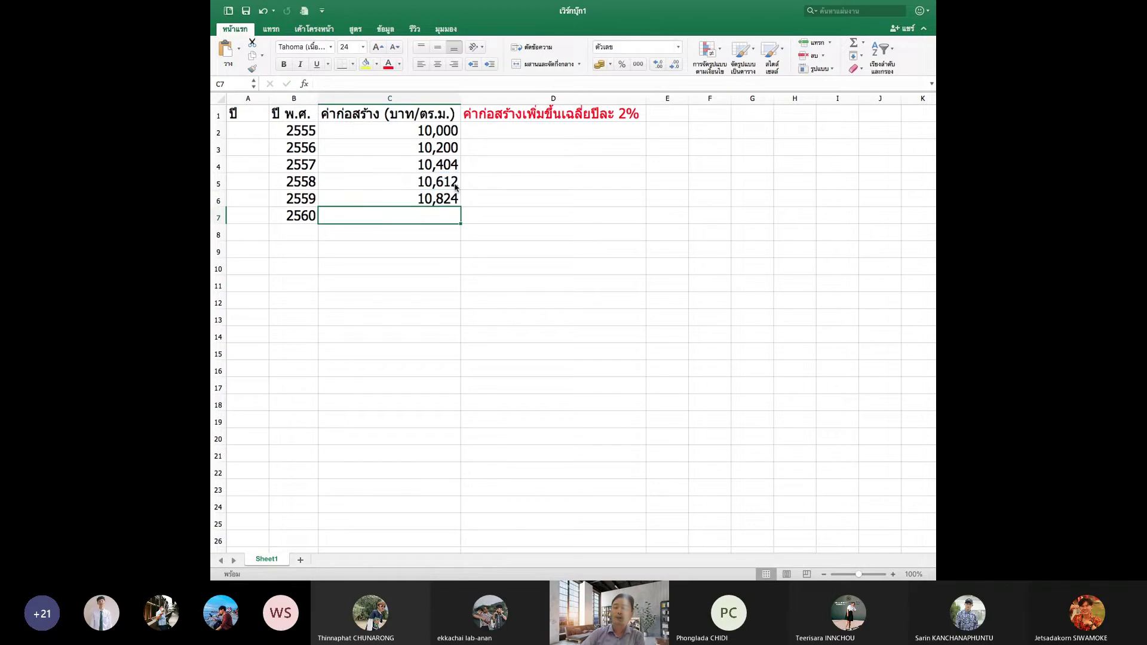
pyautogui.write('=')
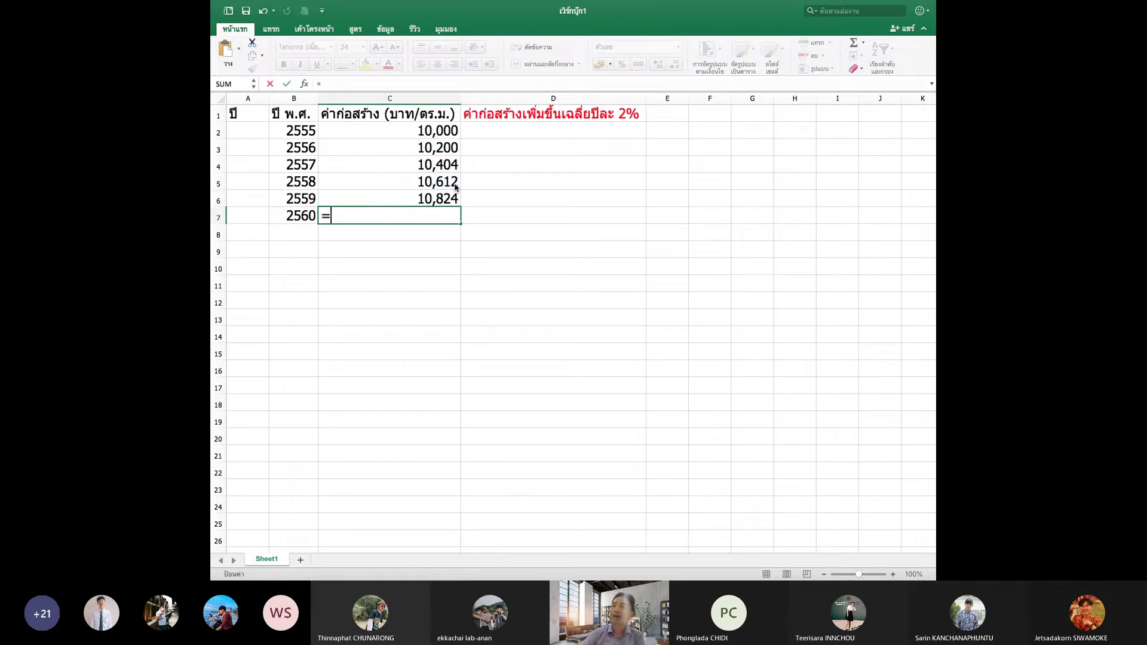
pyautogui.click(446, 197)
pyautogui.write('*1.02')
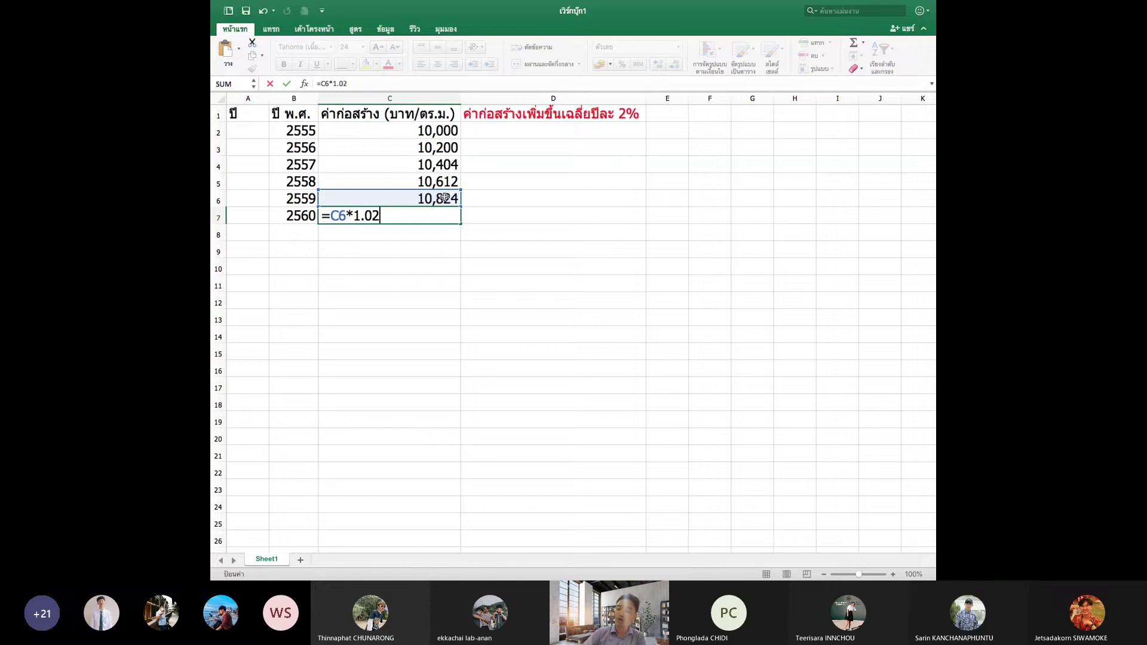
pyautogui.press('Return')
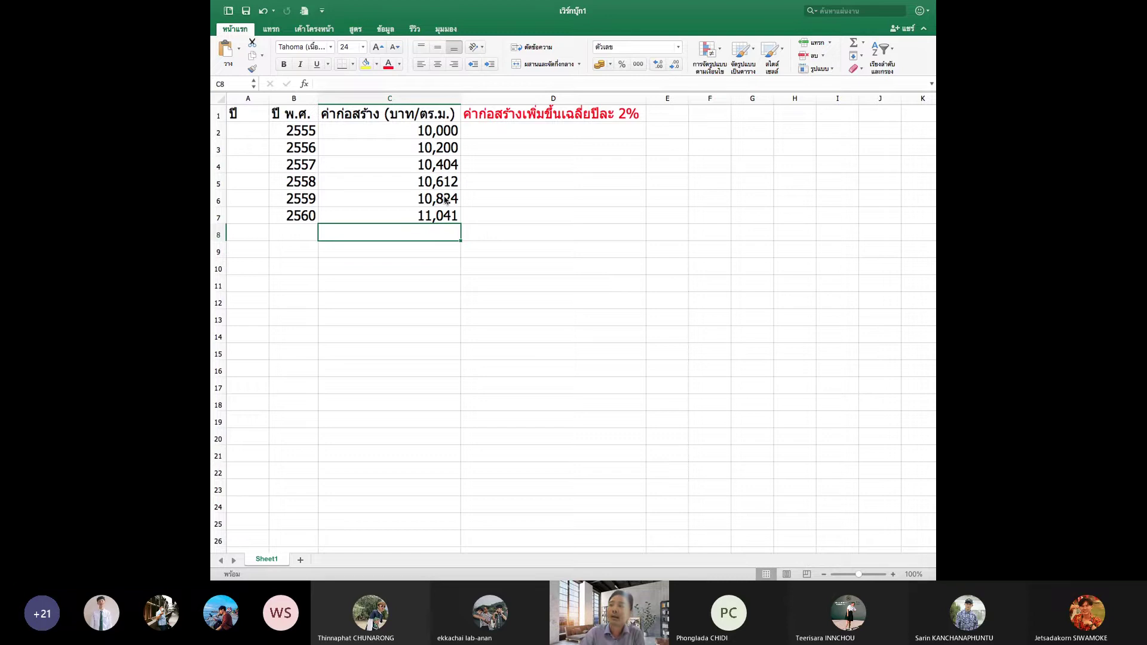
# Enter the compound growth formula =C2*(1.02^1) in cell D3 for the year 2556.
pyautogui.click(517, 150)
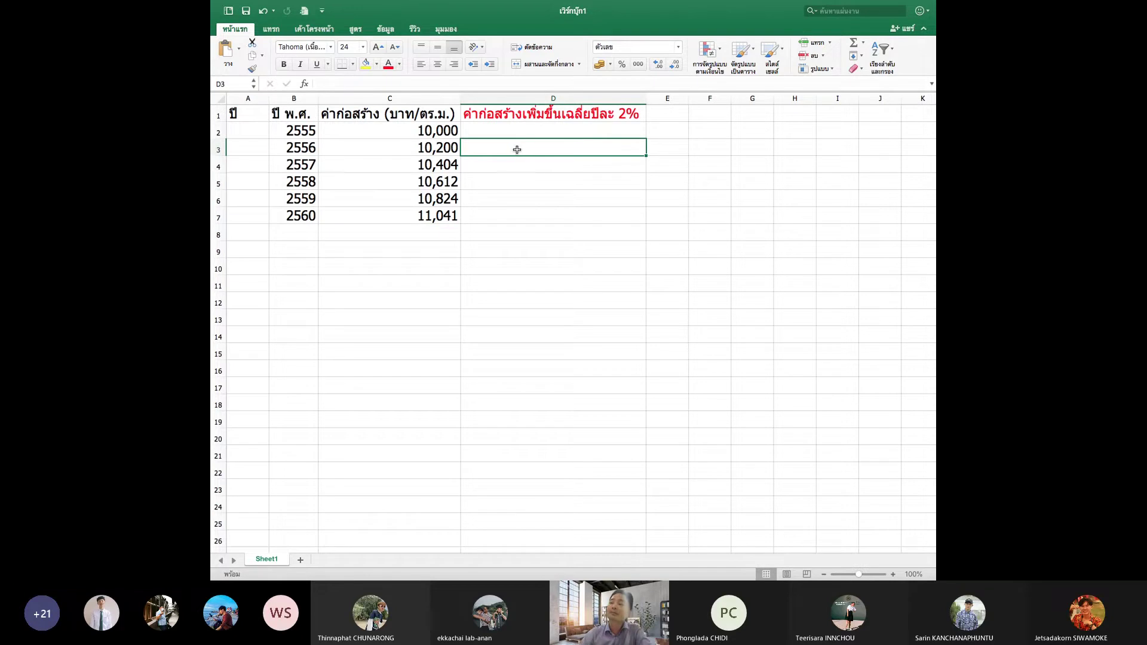
pyautogui.press('Up')
pyautogui.press('Left')
pyautogui.click(505, 148)
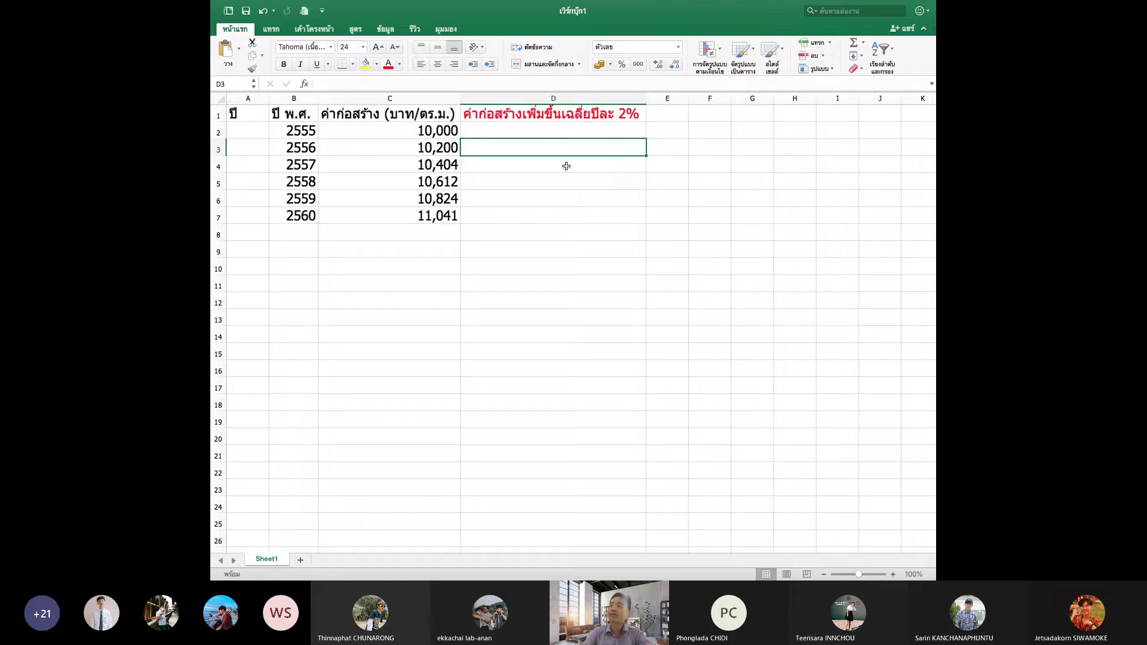
pyautogui.write('=')
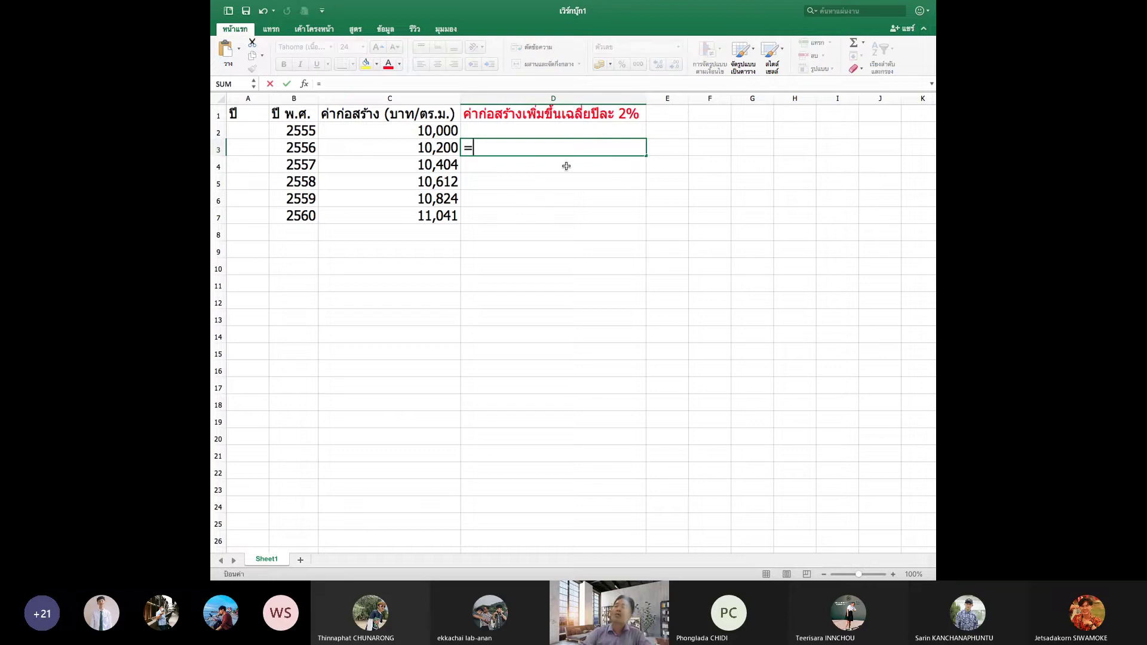
pyautogui.click(449, 131)
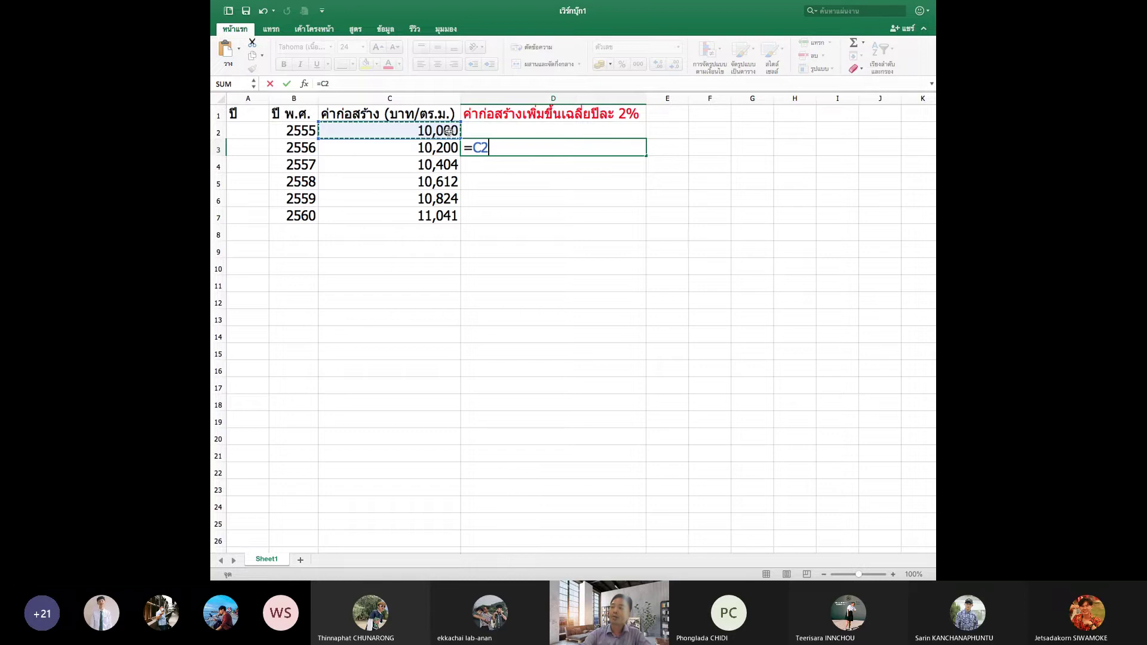
pyautogui.write('*1.')
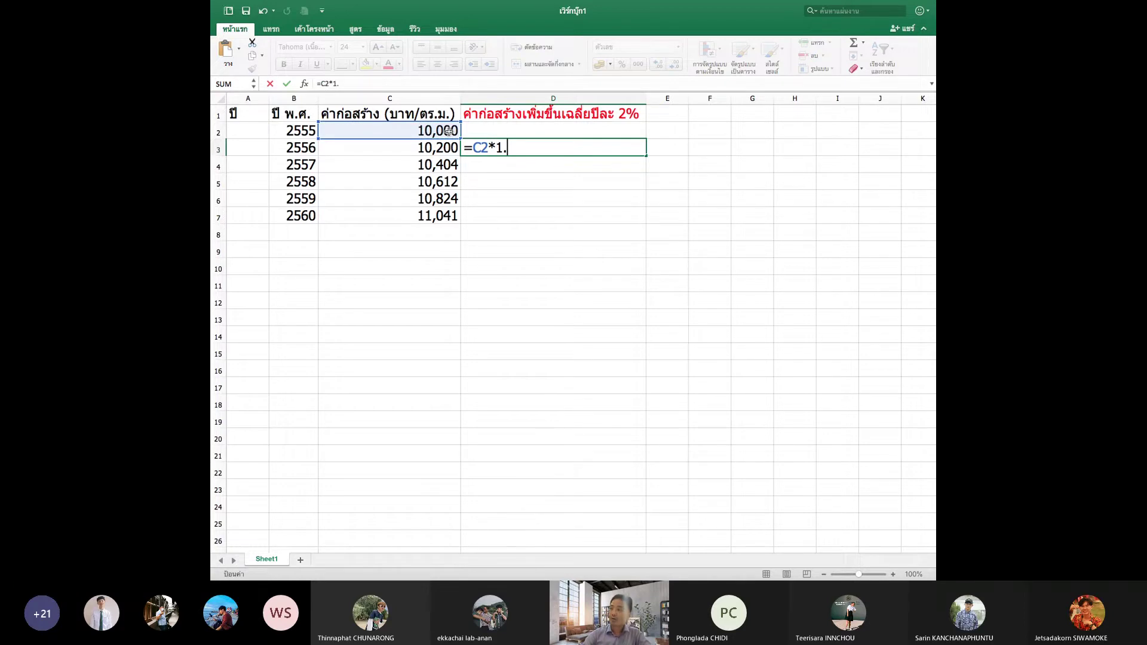
pyautogui.write('02')
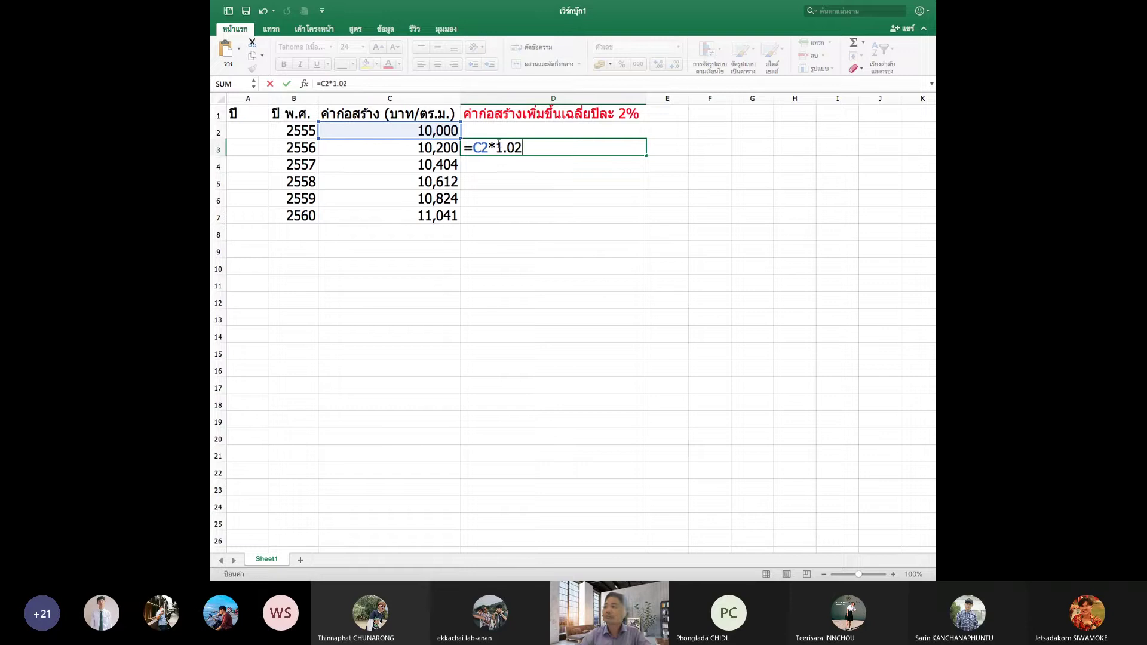
pyautogui.click(498, 144)
pyautogui.write('(')
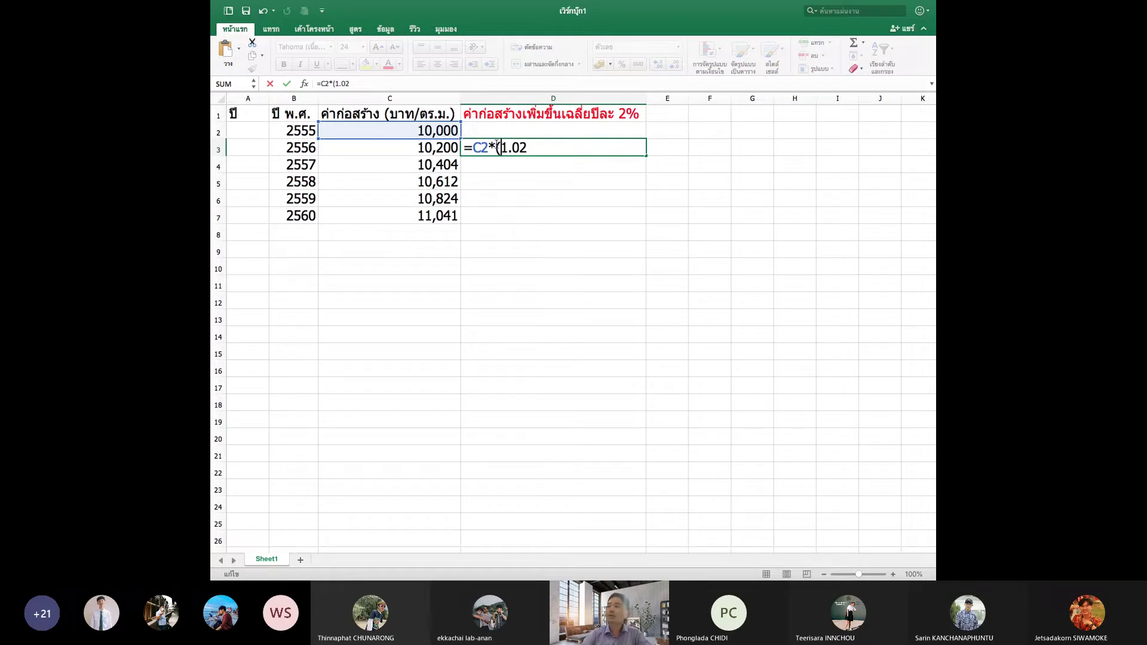
pyautogui.click(549, 153)
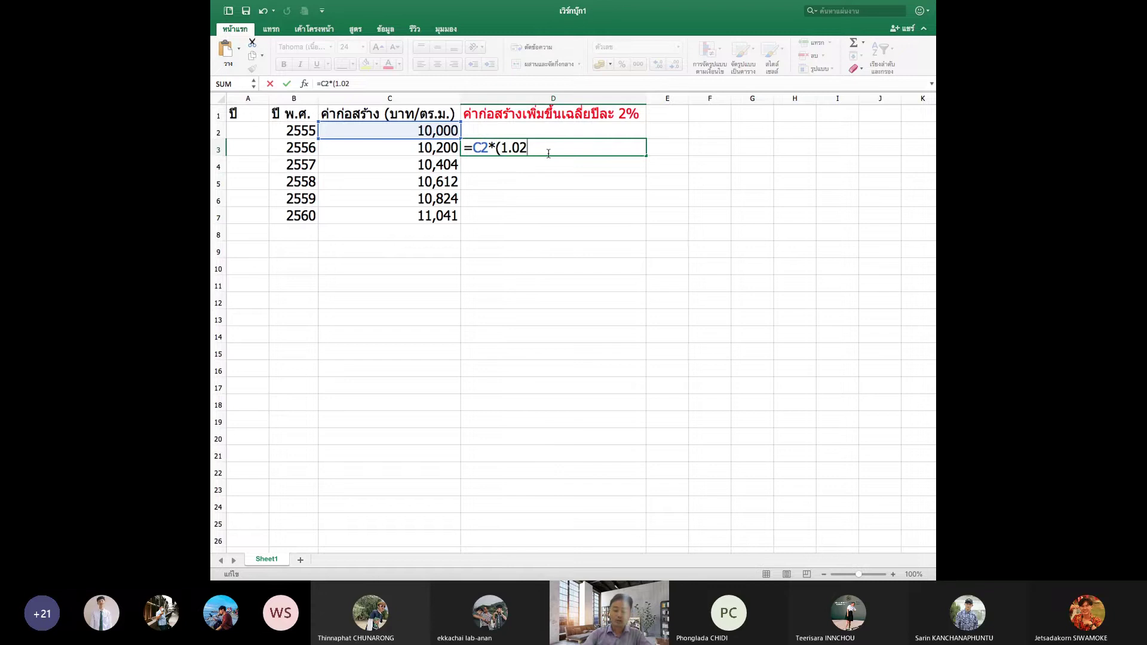
pyautogui.write('^1)')
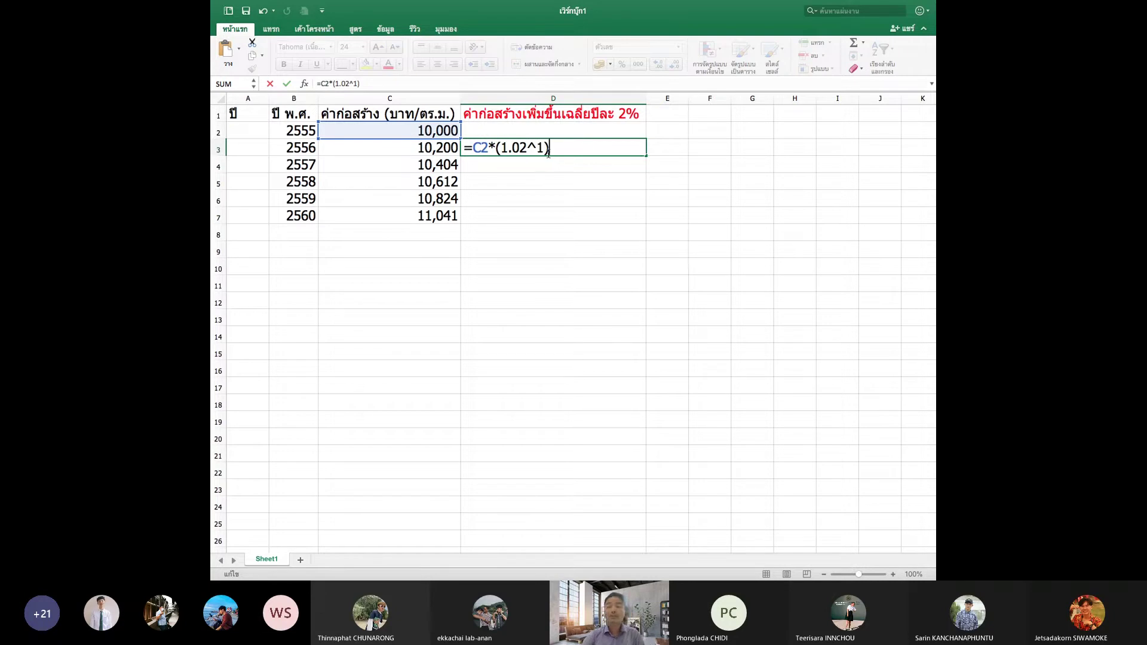
pyautogui.press('Return')
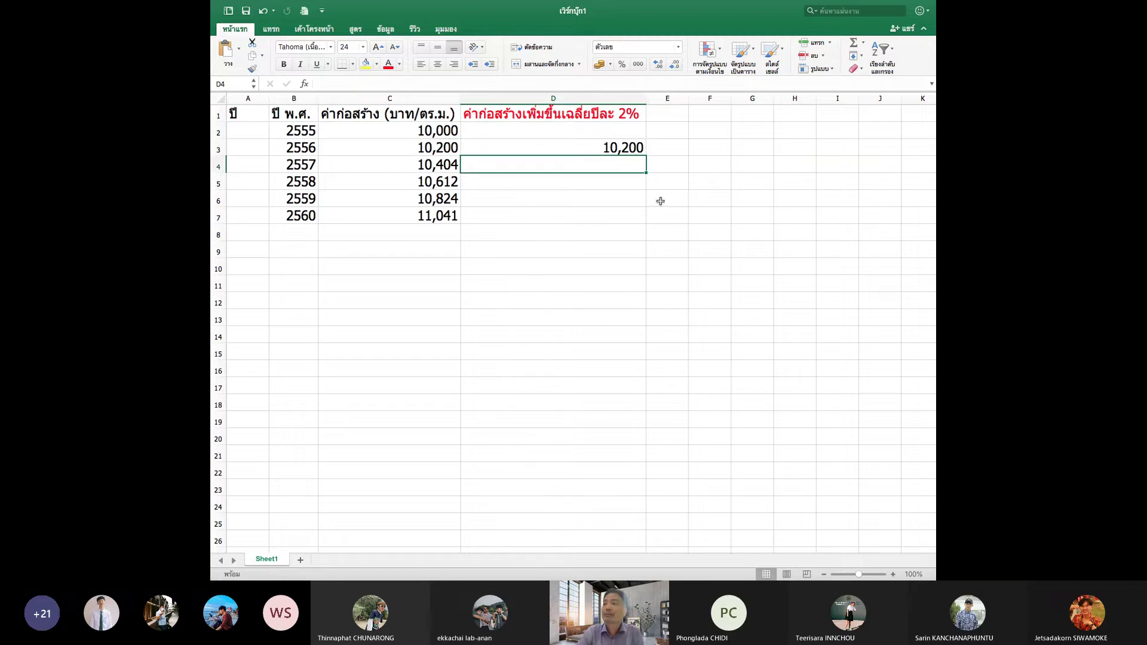
# Enter the compound growth formula =C2*(1.02^2) in cell D4 for the year 2557.
pyautogui.write('=')
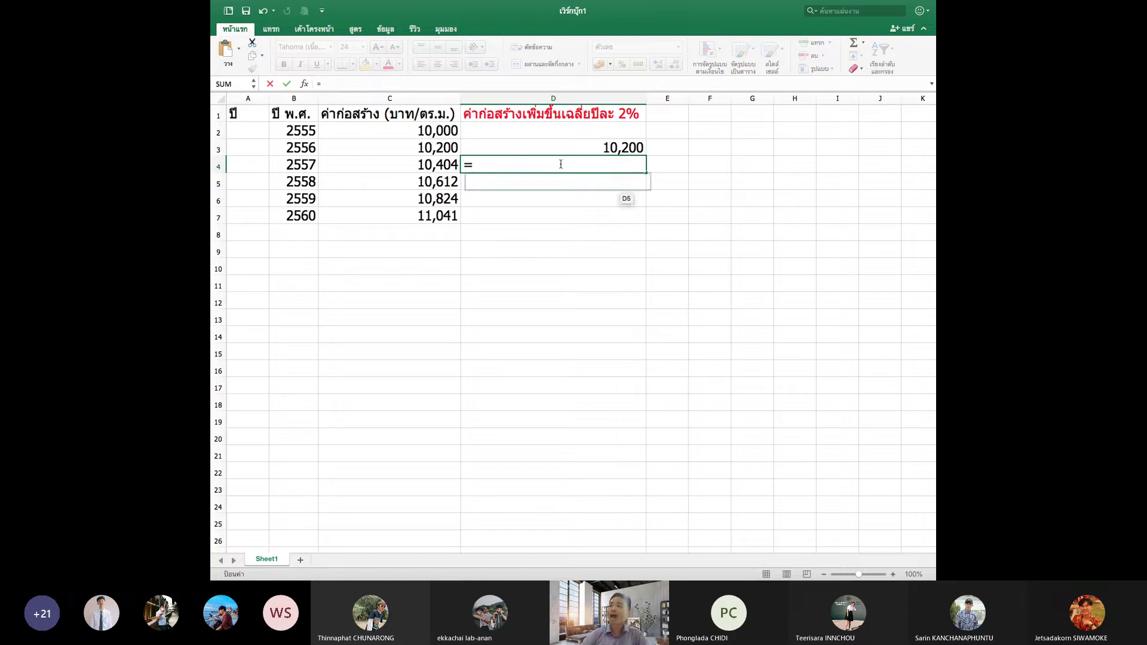
pyautogui.click(438, 133)
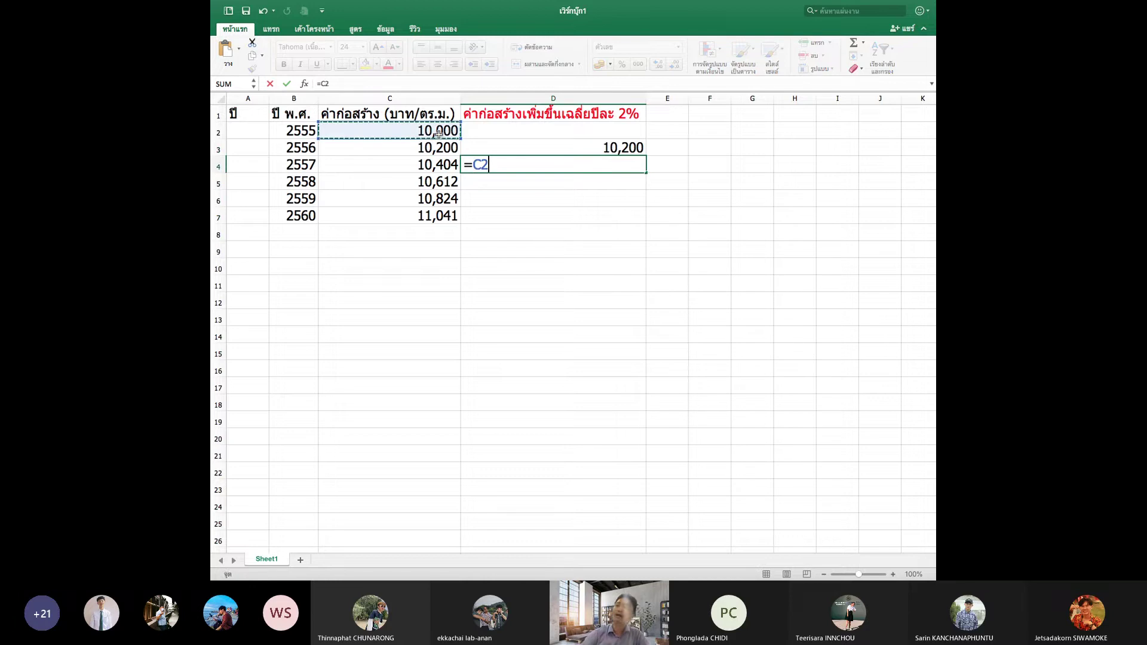
pyautogui.write('*(1.02')
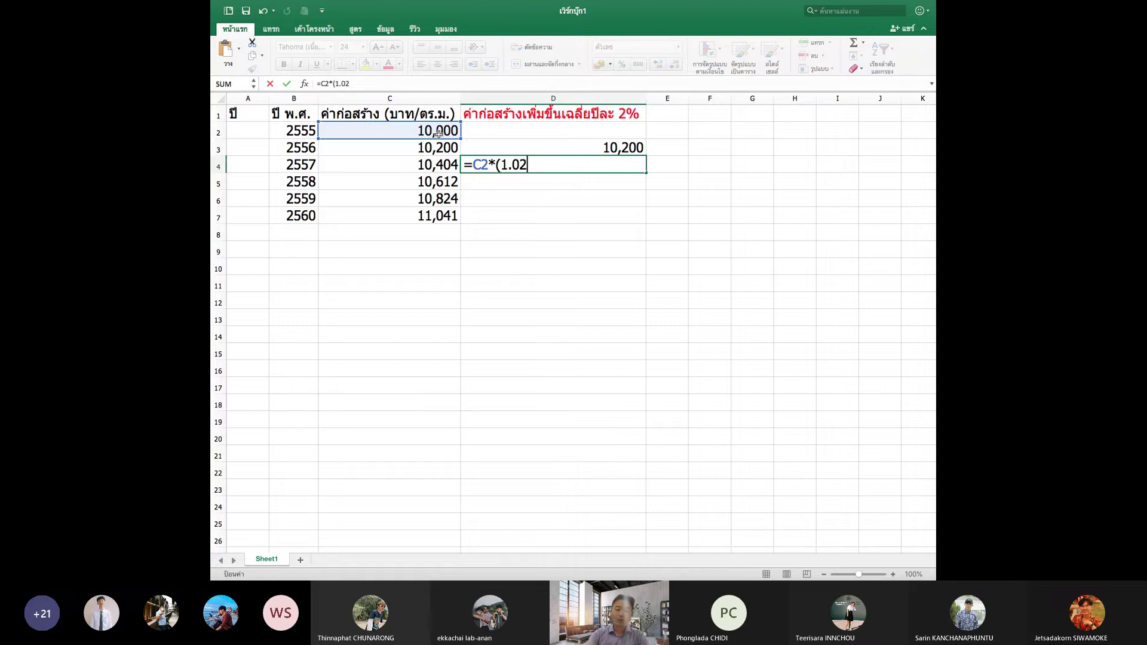
pyautogui.write('^2)')
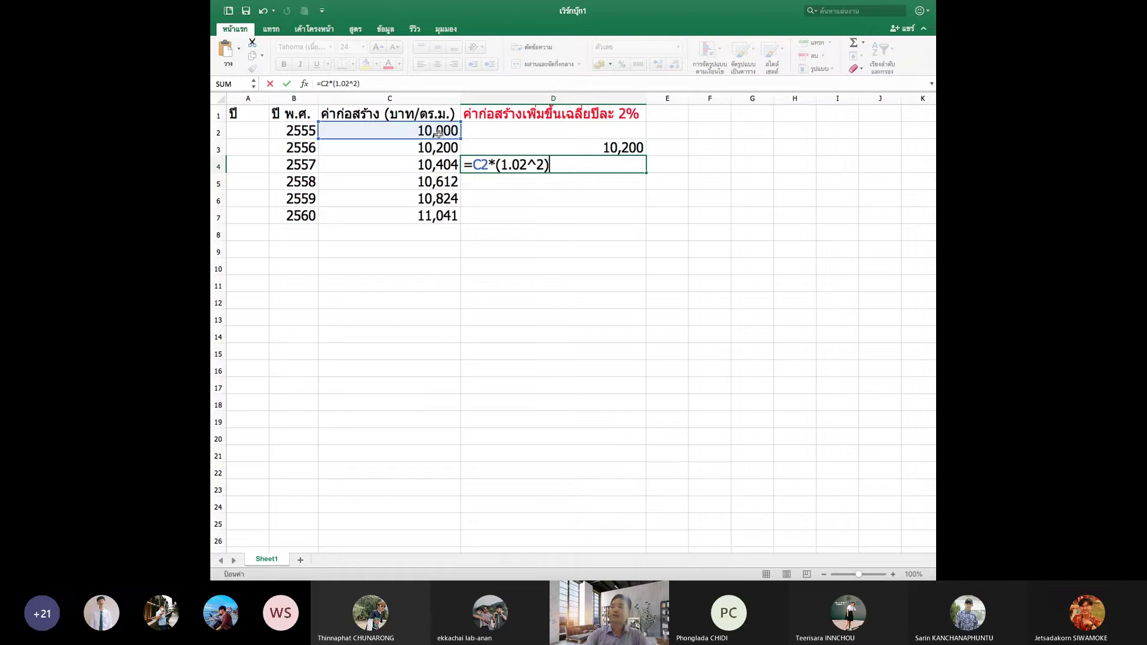
pyautogui.press('Return')
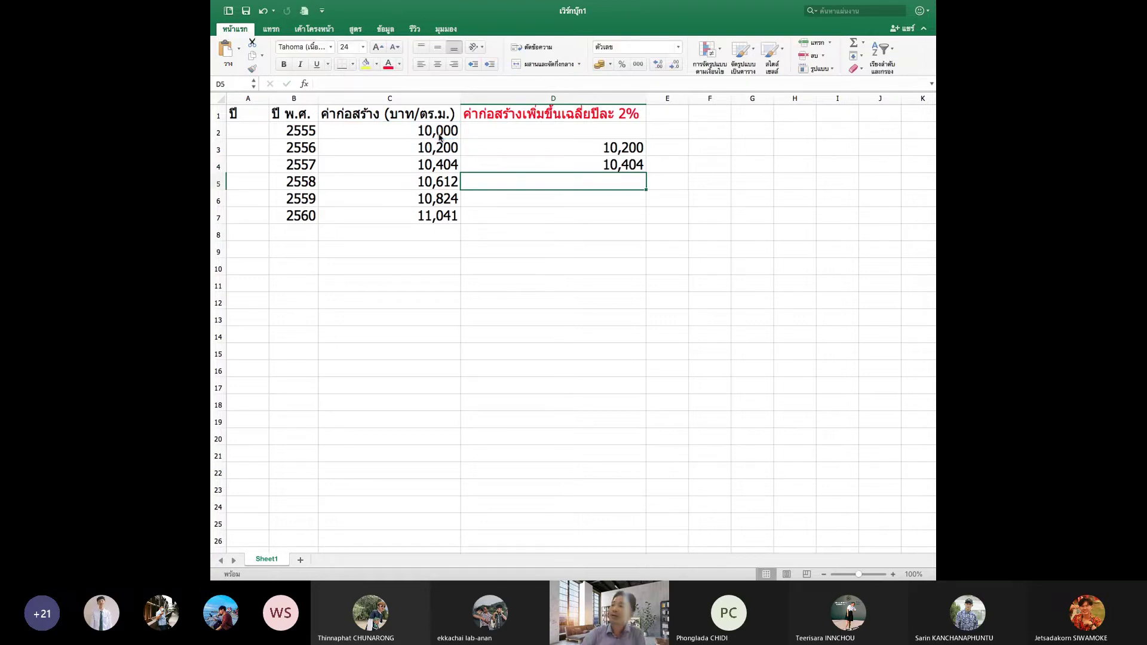
# Compare the year-by-year formula in cell C4 with the compound formula in cell D4.
pyautogui.click(435, 161)
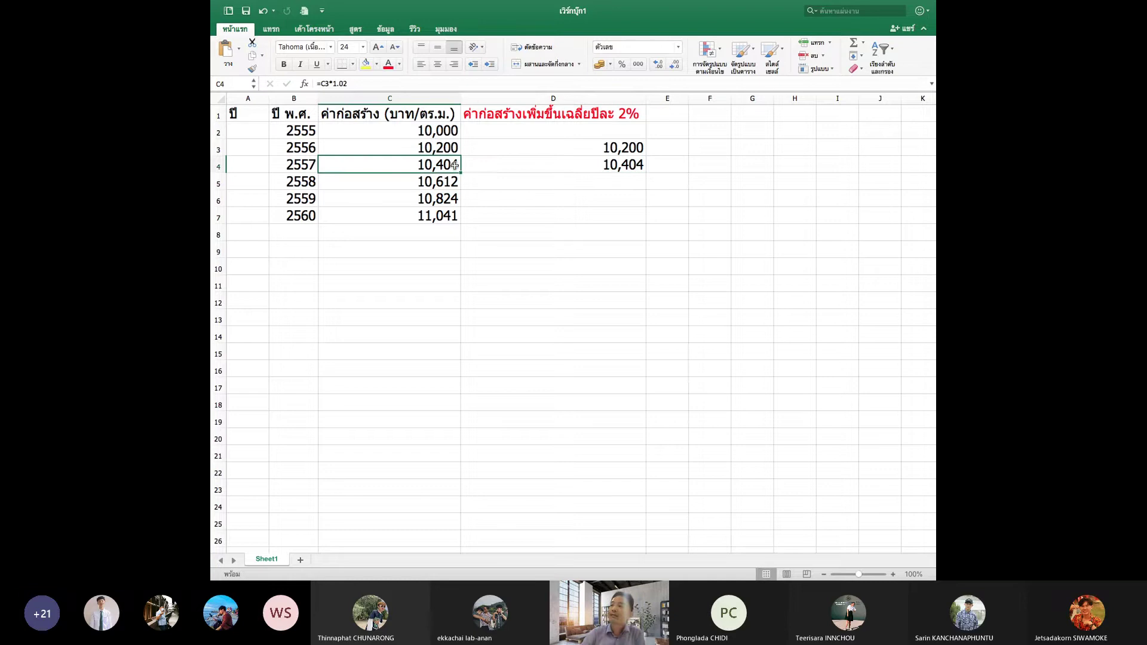
pyautogui.click(365, 83)
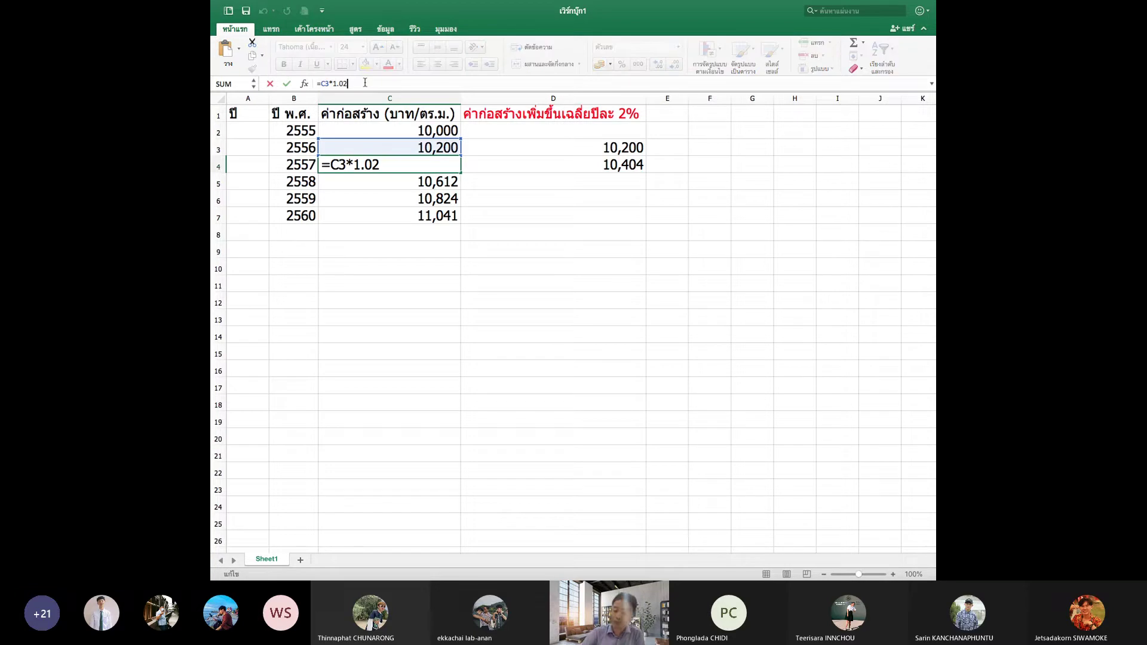
pyautogui.press('Return')
pyautogui.click(509, 167)
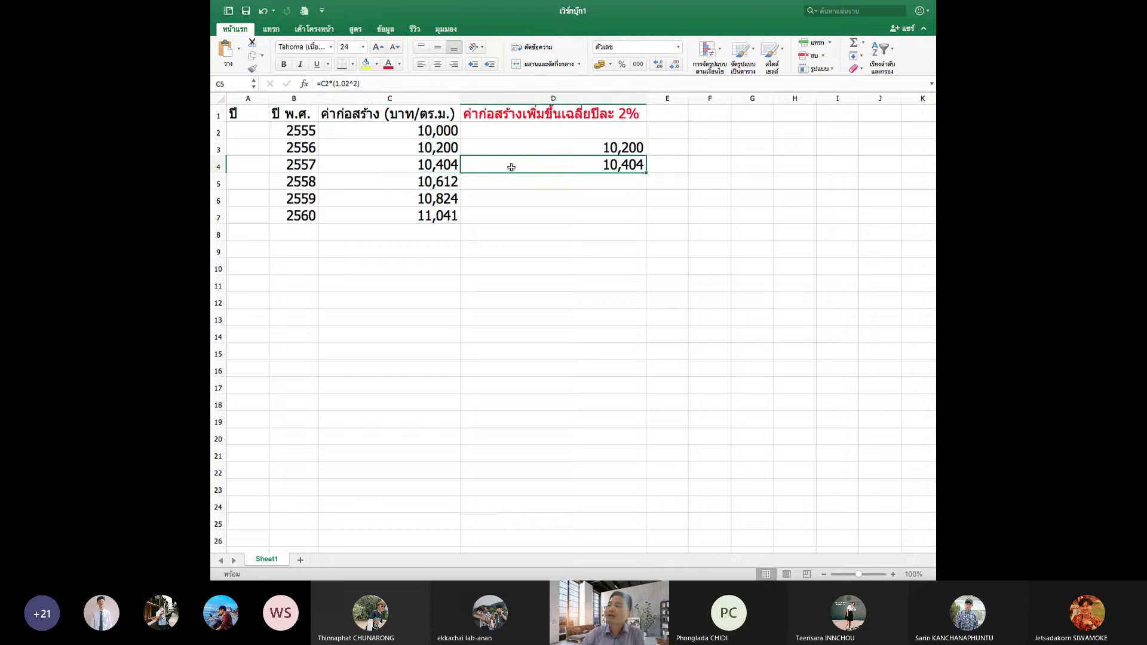
pyautogui.press('F2')
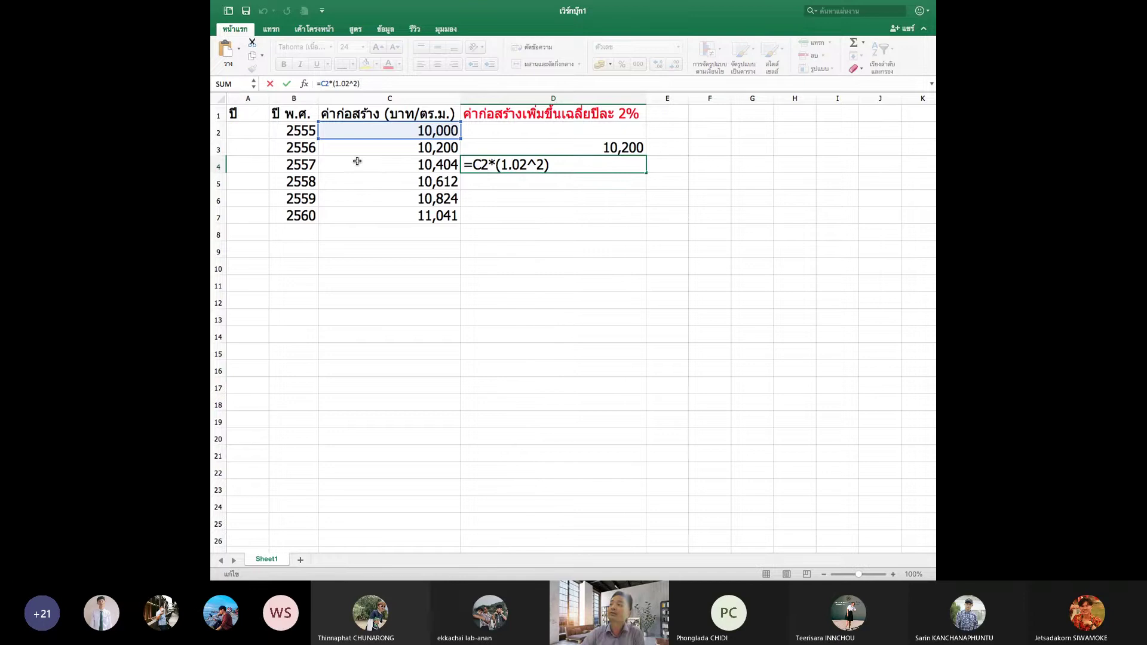
pyautogui.press('Return')
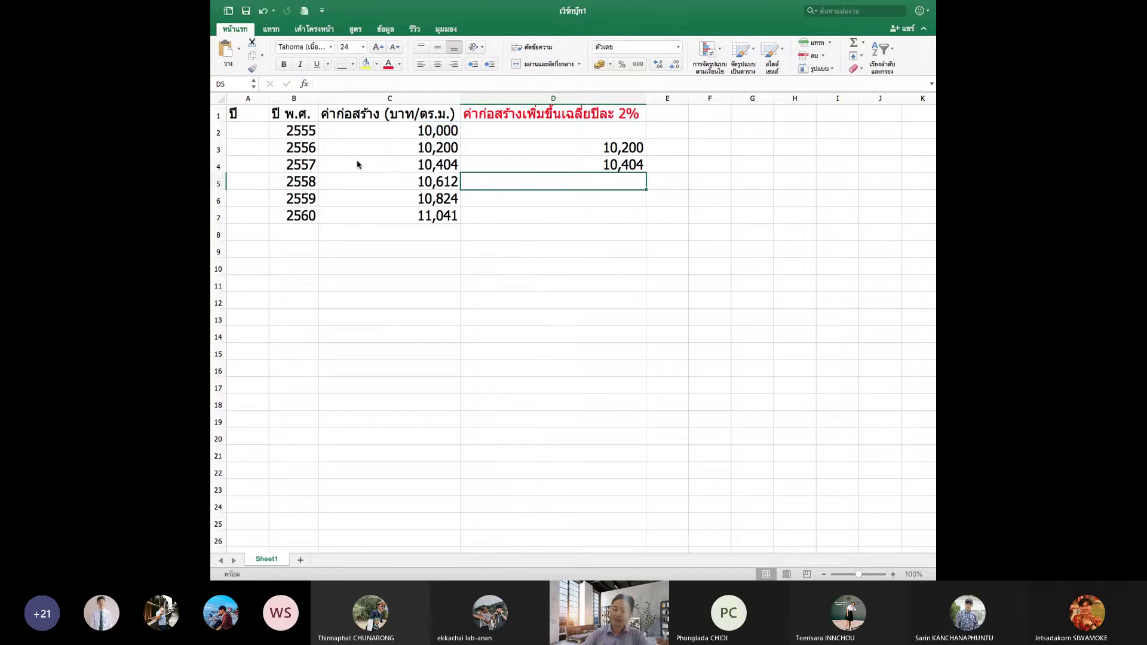
# Enter the compound growth formula =C2*(1.02^3) in cell D5 for the year 2558 and check it against C5.
pyautogui.write('=')
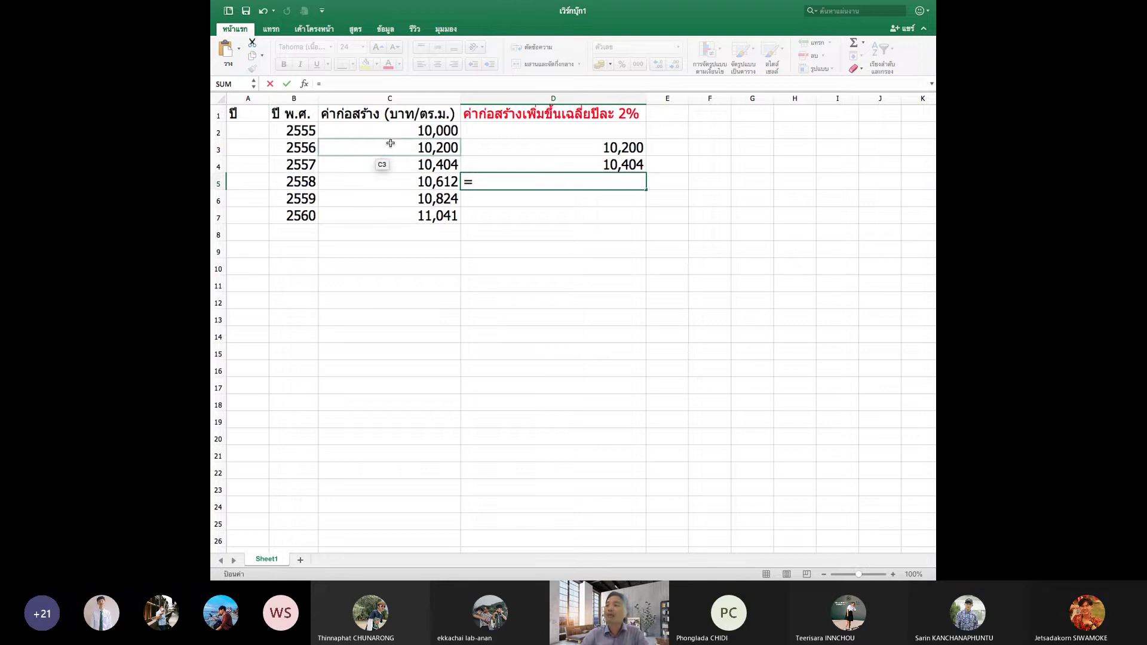
pyautogui.click(403, 128)
pyautogui.write('*')
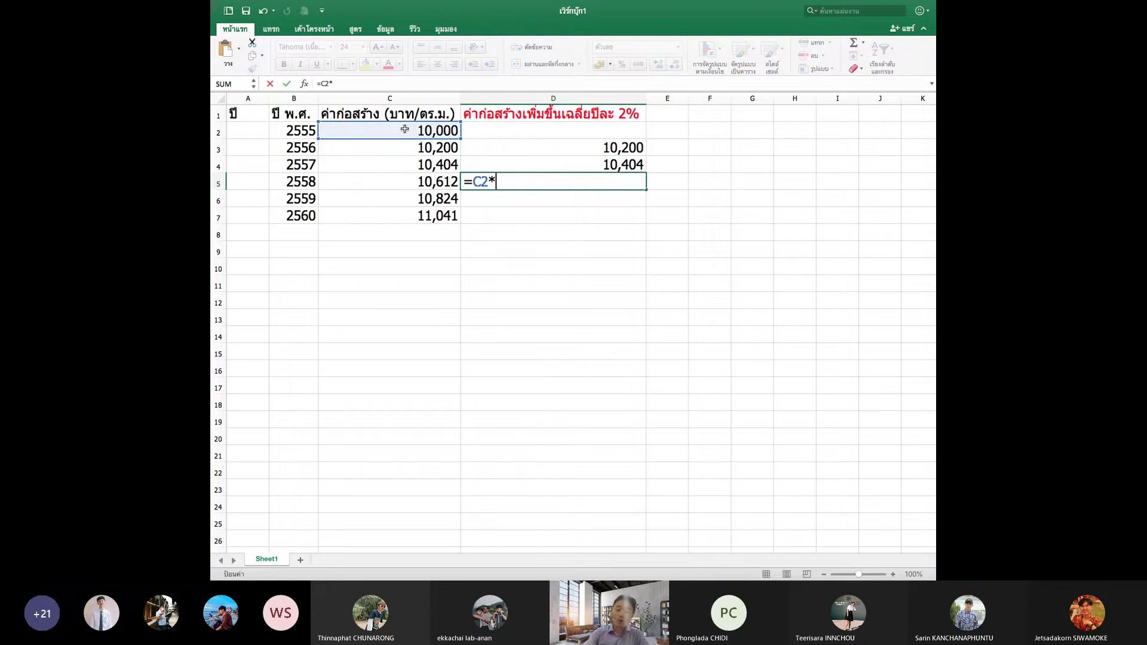
pyautogui.write('(1.02')
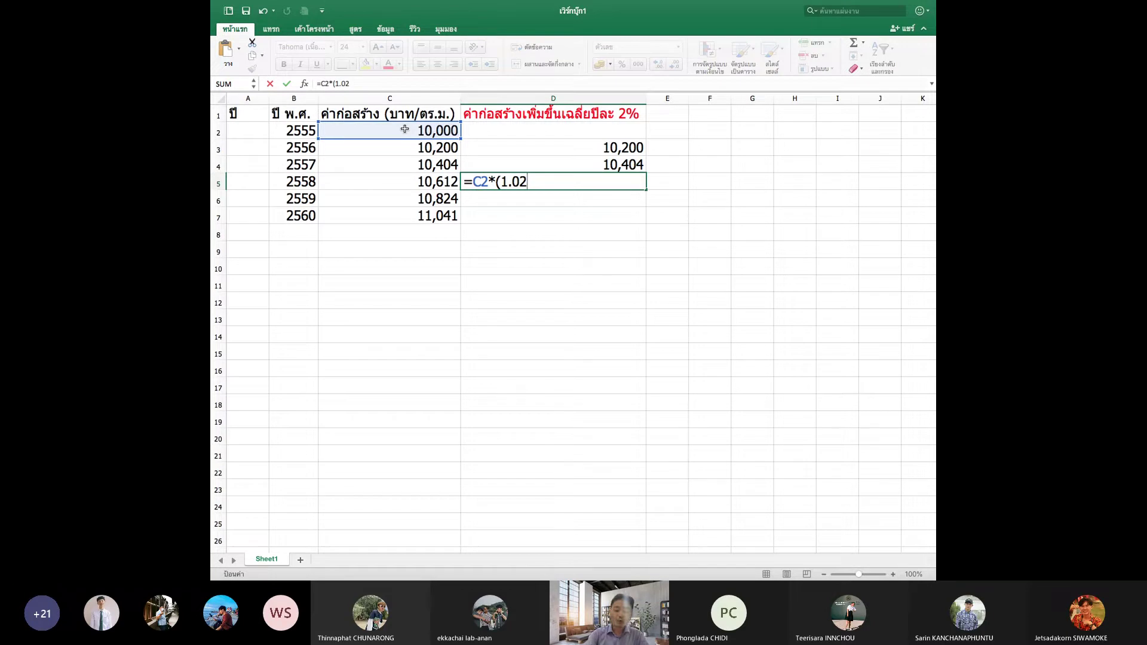
pyautogui.write('^')
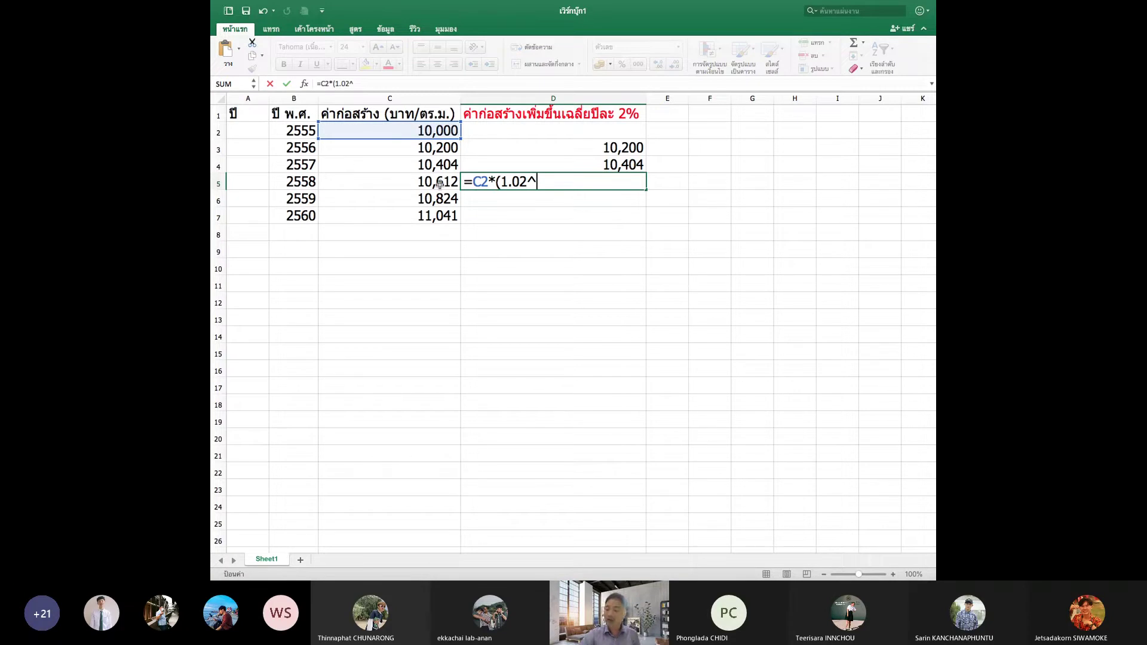
pyautogui.write('3)')
pyautogui.press('Return')
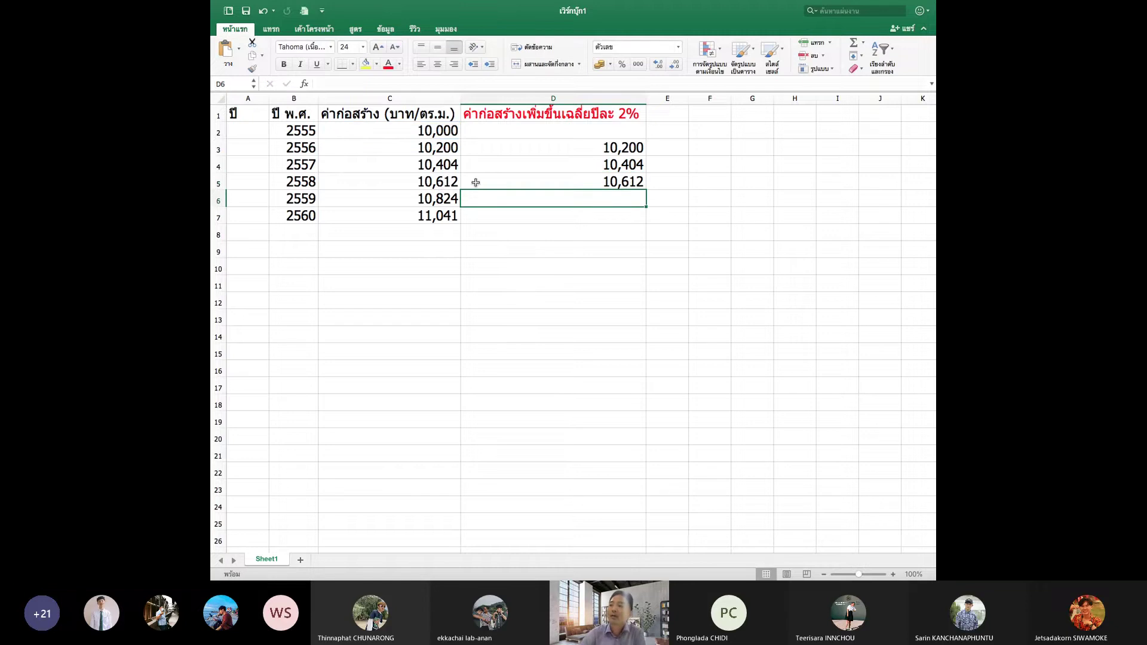
pyautogui.click(459, 182)
pyautogui.click(476, 182)
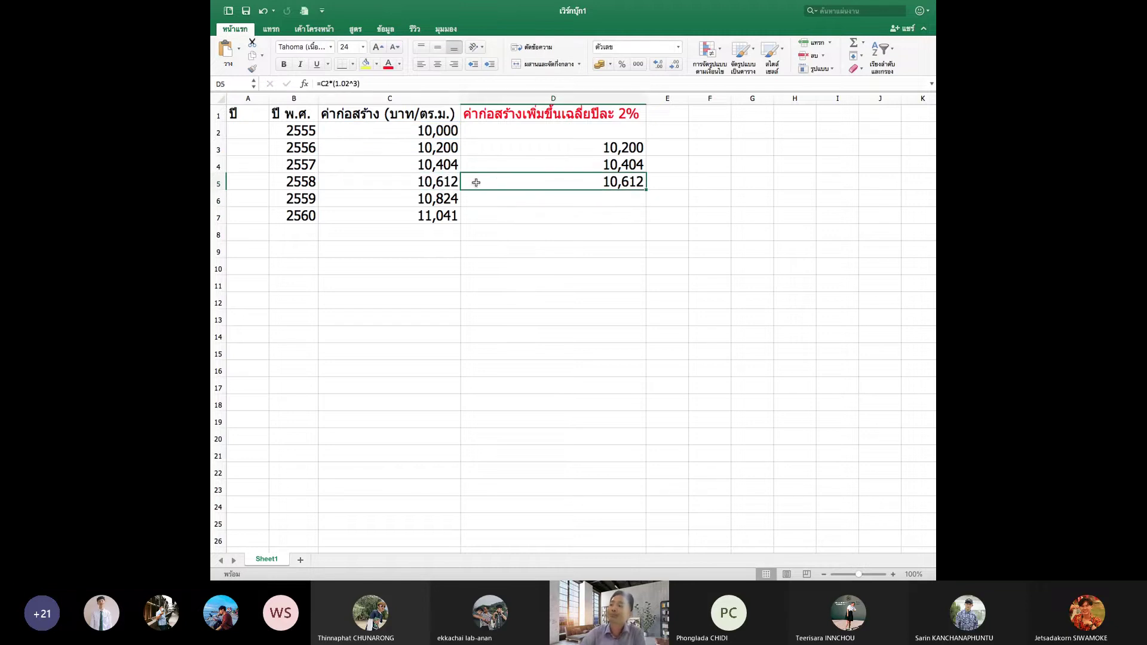
# Enter the compound growth formula =C2*(1.02^4) in cell D6 for the year 2559.
pyautogui.click(519, 200)
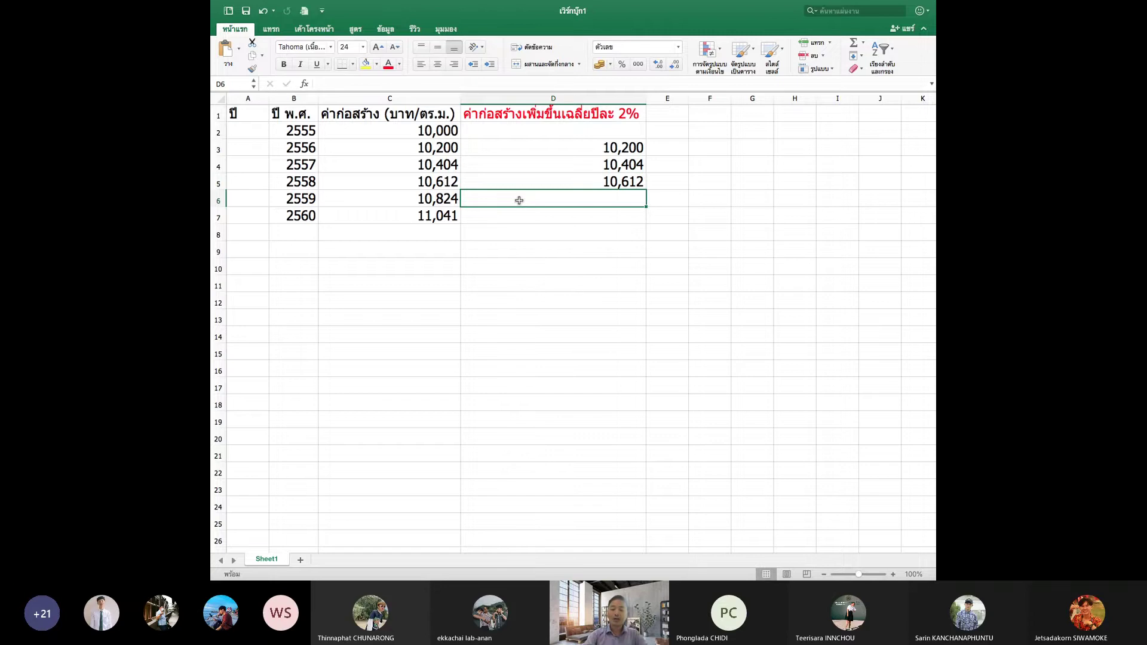
pyautogui.write('=')
pyautogui.click(452, 132)
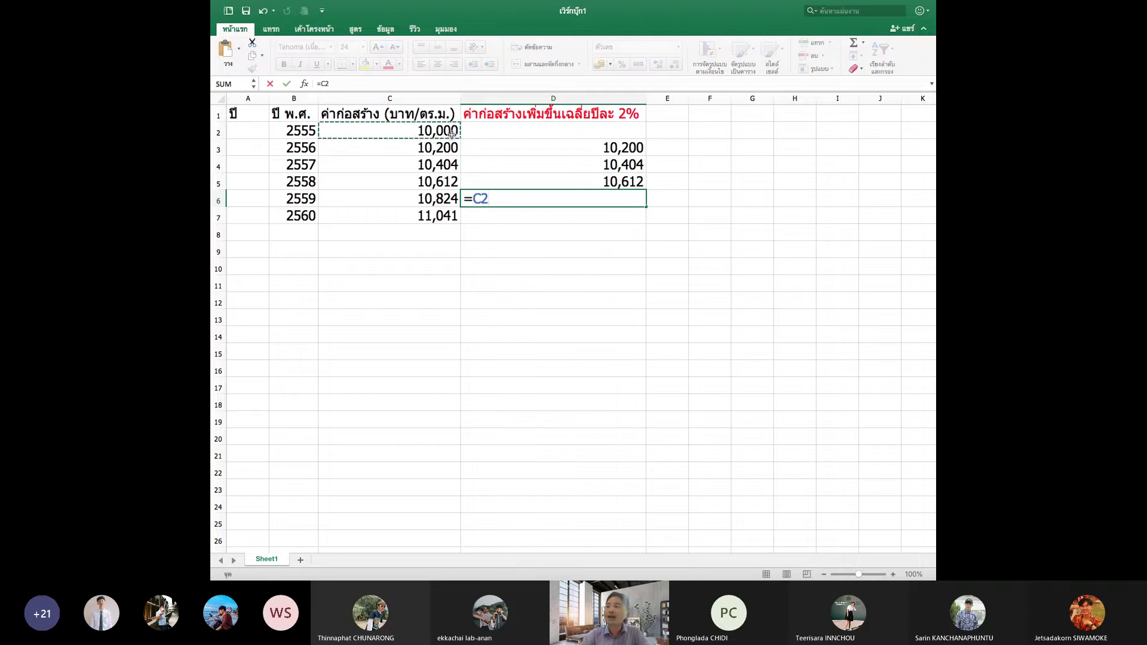
pyautogui.write('*(1.02')
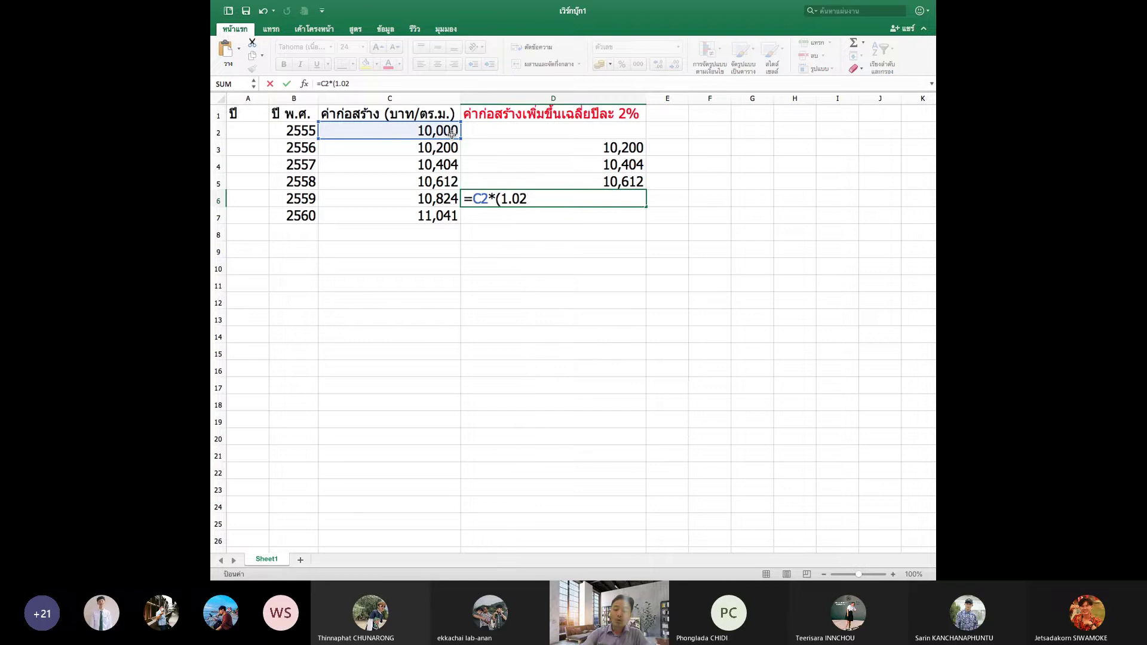
pyautogui.write('^')
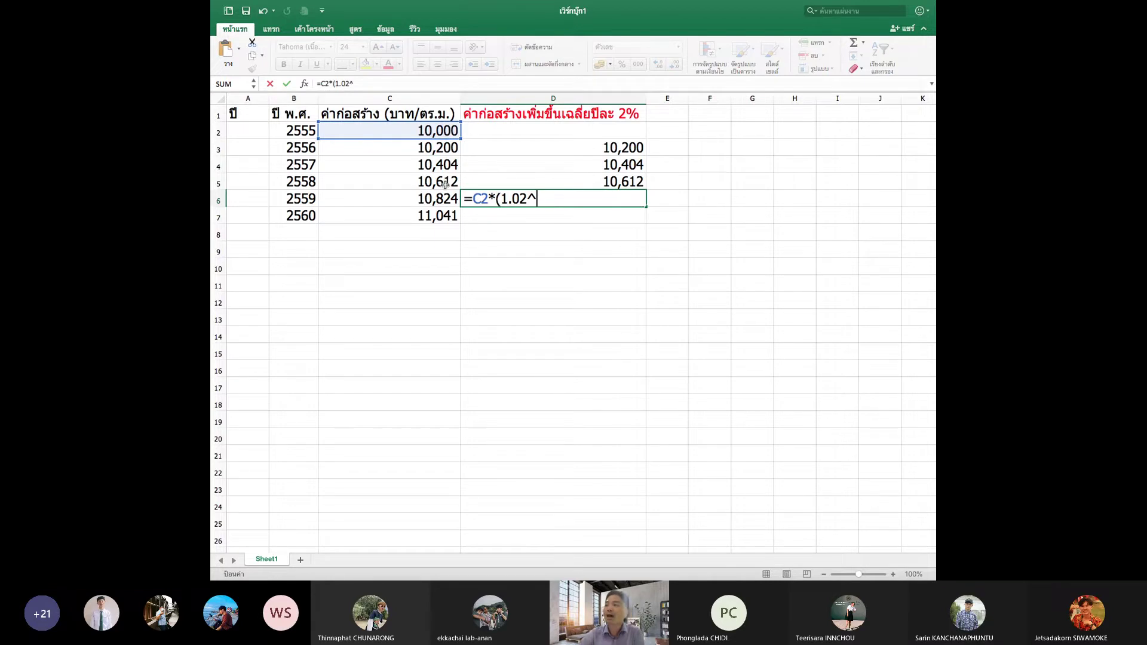
pyautogui.write('4)')
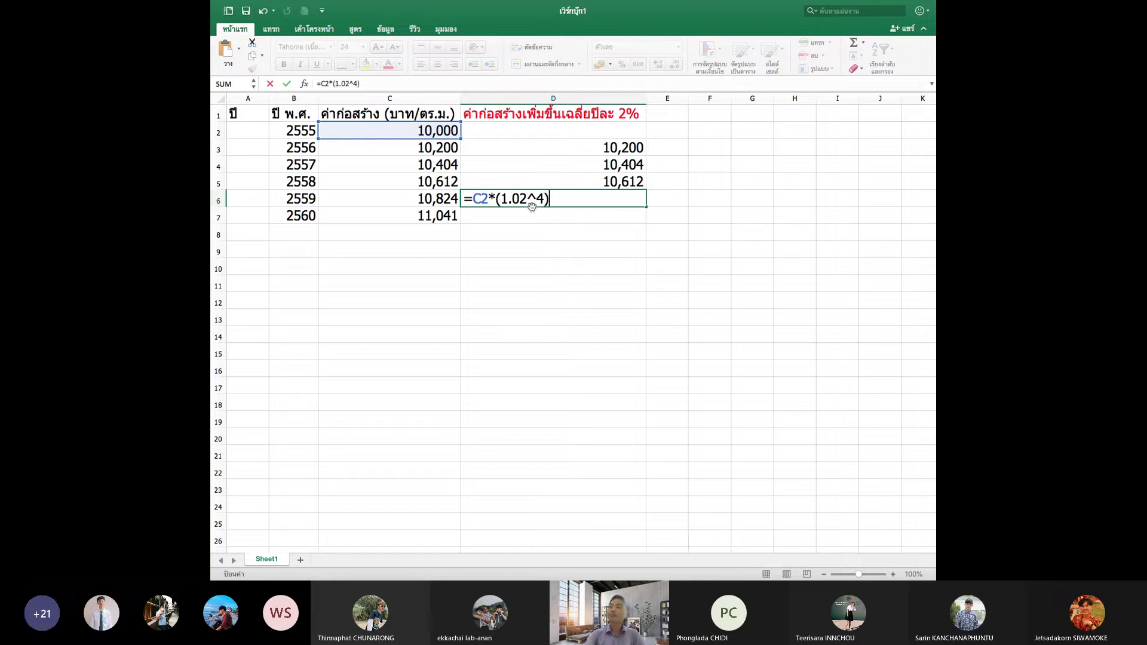
pyautogui.press('Return')
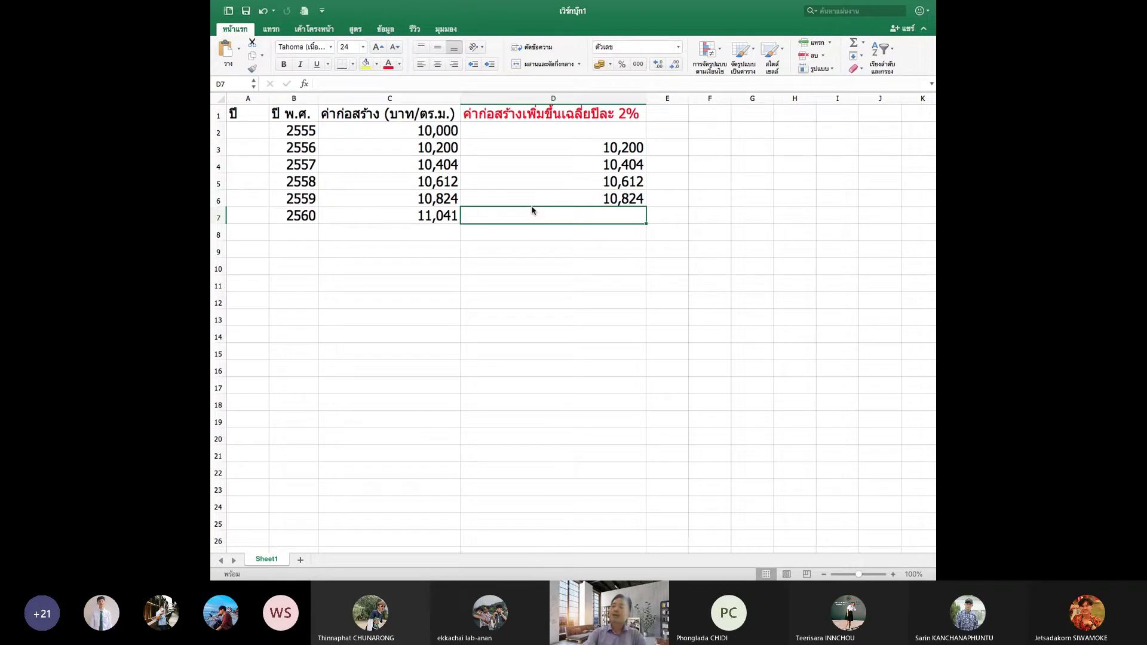
# Enter the compound growth formula =C2*(1.02^5) in cell D7 for the year 2560.
pyautogui.write('=')
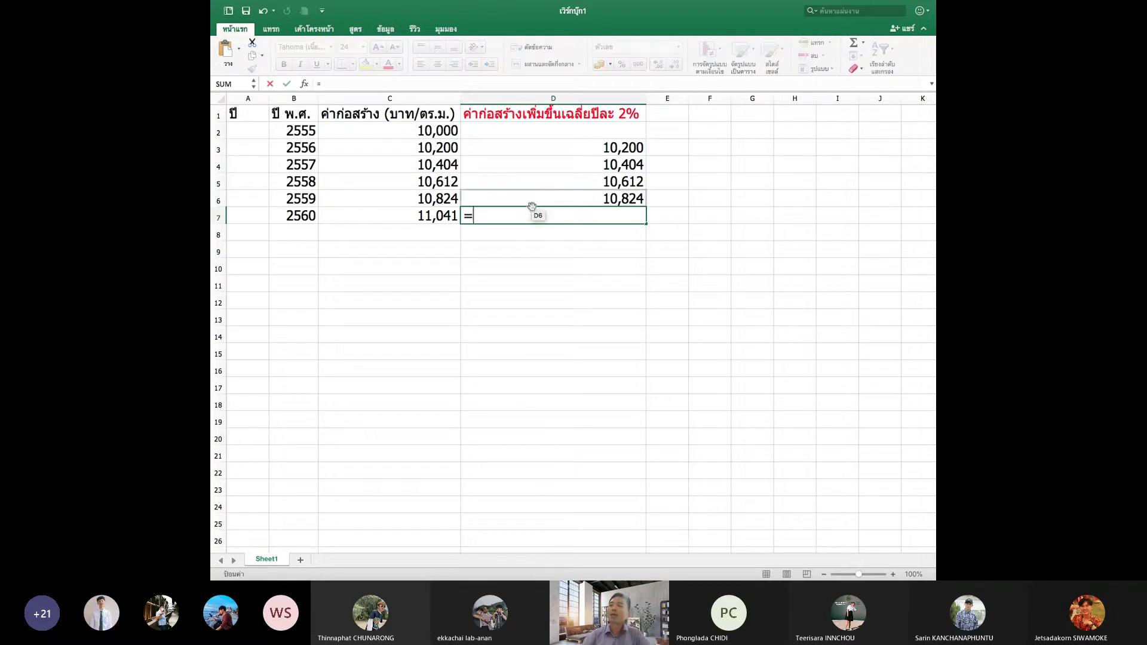
pyautogui.click(439, 130)
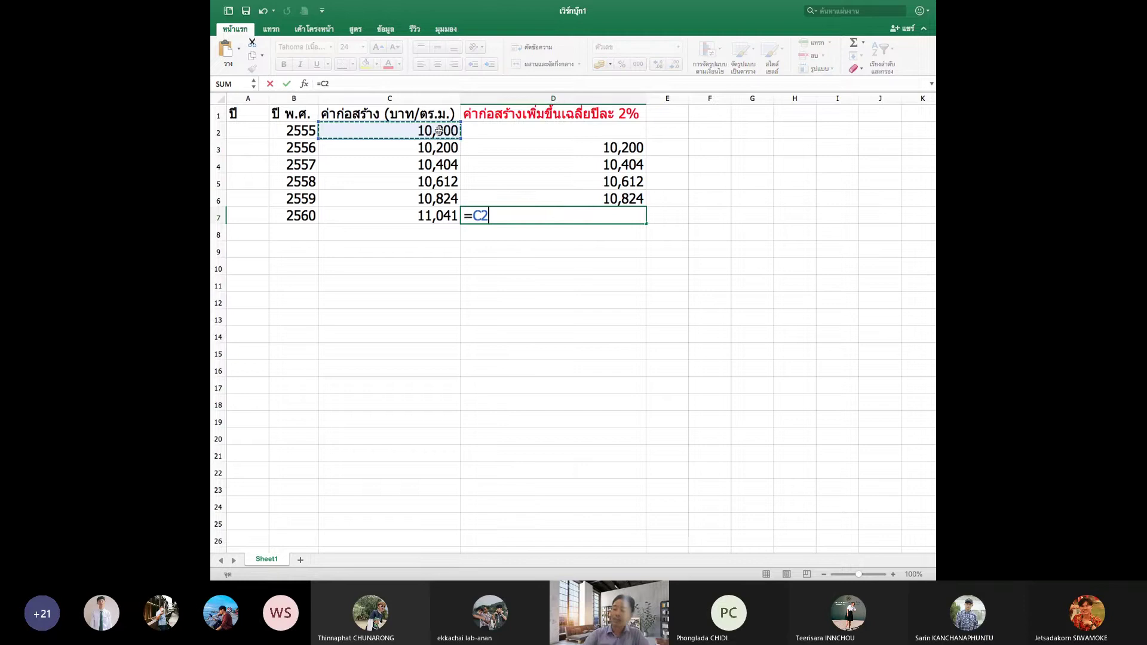
pyautogui.write('*(1.02')
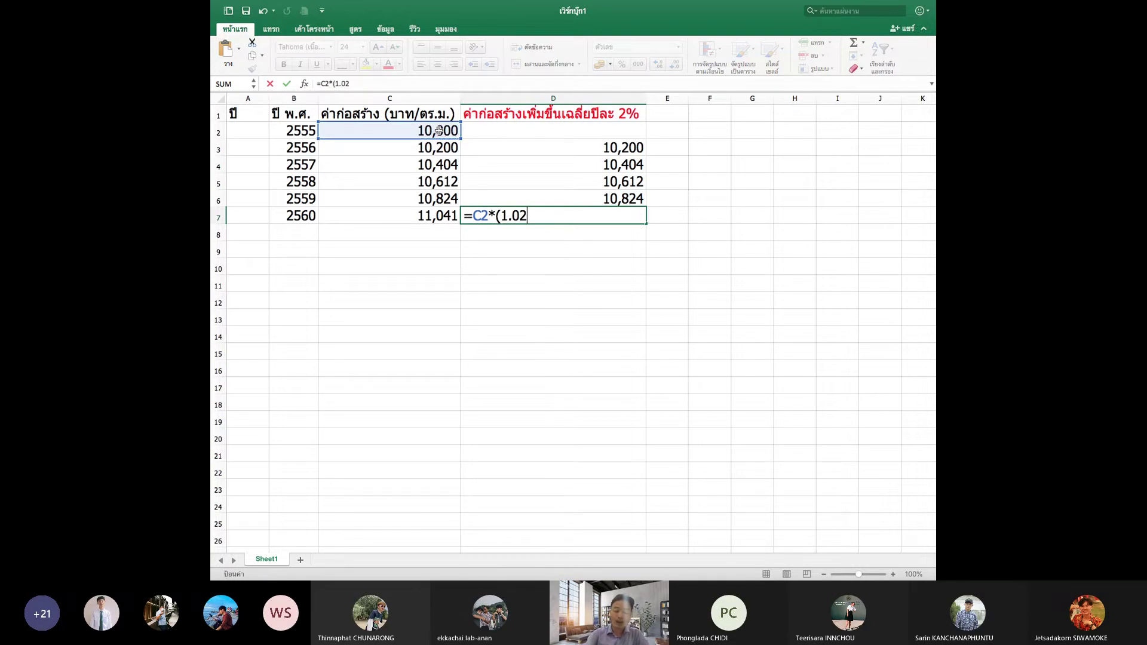
pyautogui.write('^')
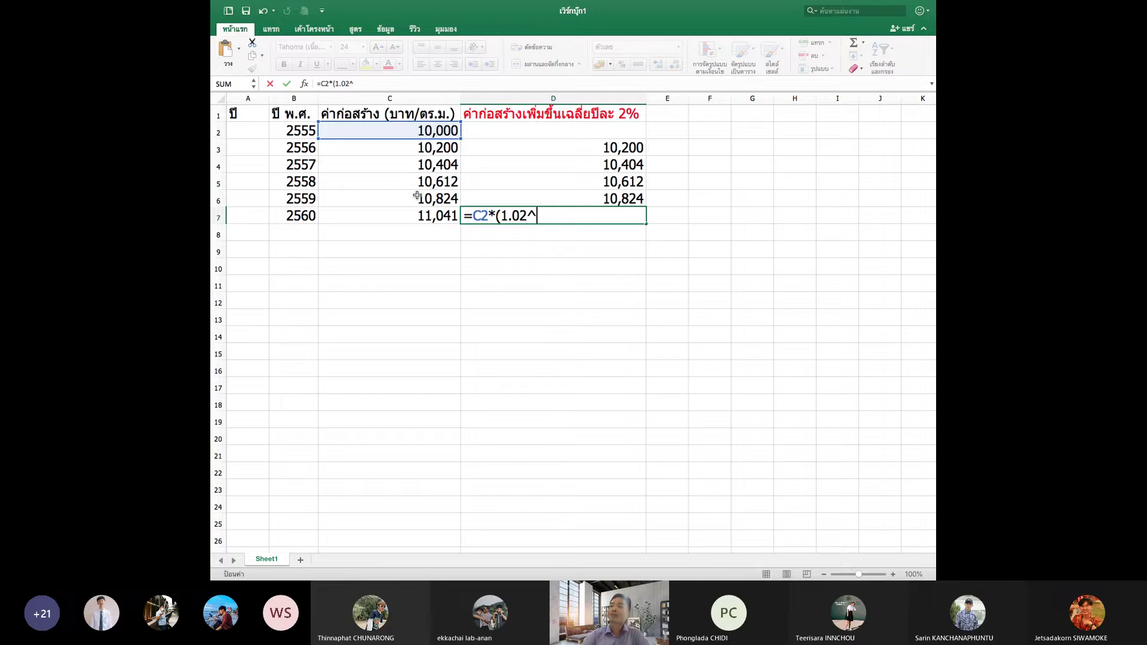
pyautogui.write('5')
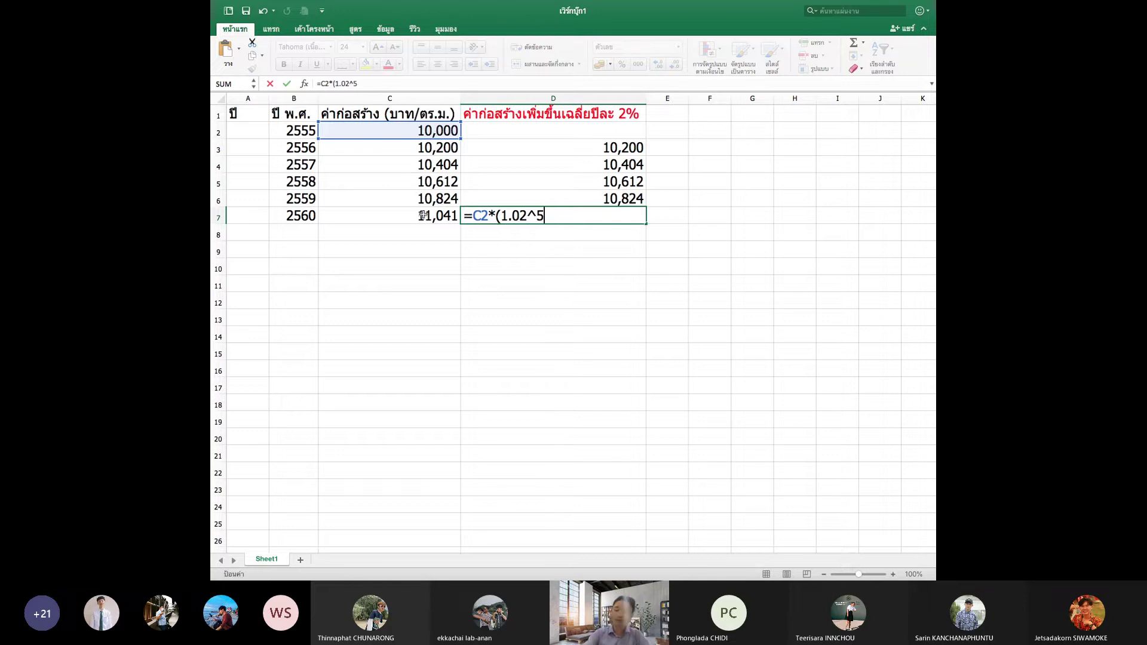
pyautogui.write(')')
pyautogui.press('Return')
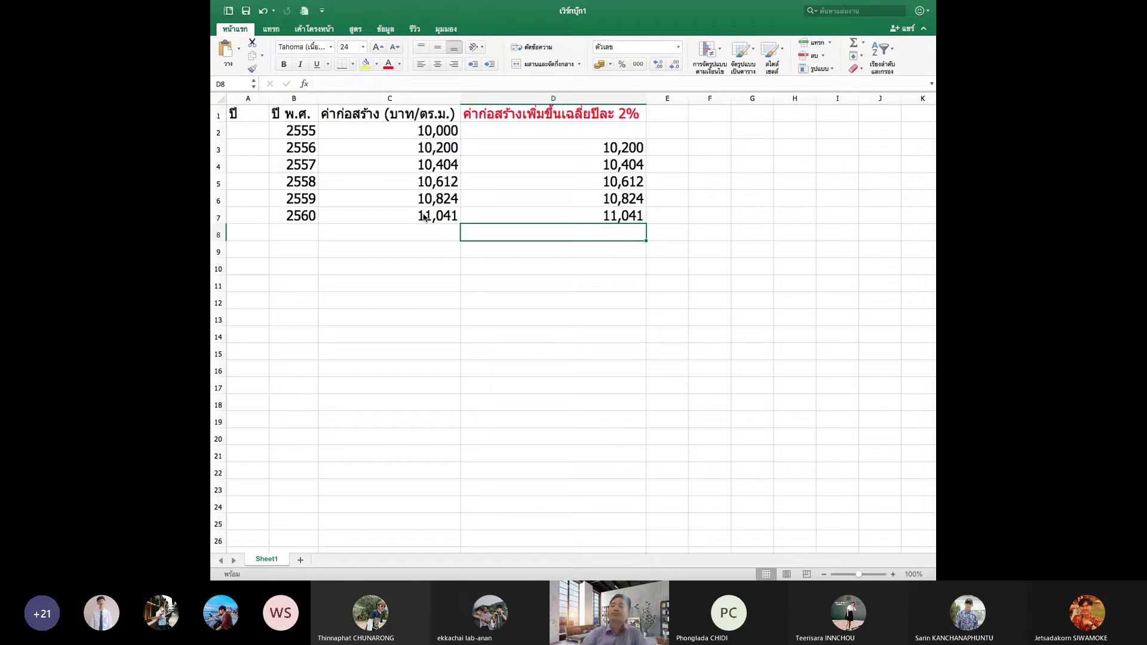
# Number the years 0, 1, 2, 3, 4 and 5 in cells A2 to A7, beside 2555 to 2560.
pyautogui.click(254, 132)
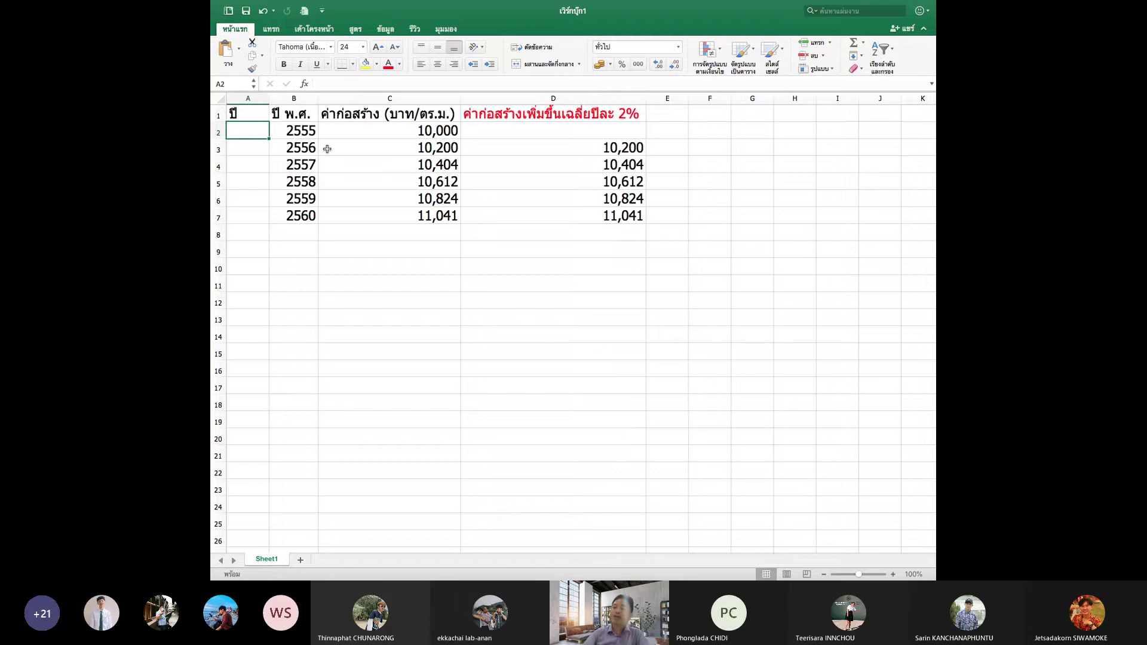
pyautogui.write('0')
pyautogui.press('Return')
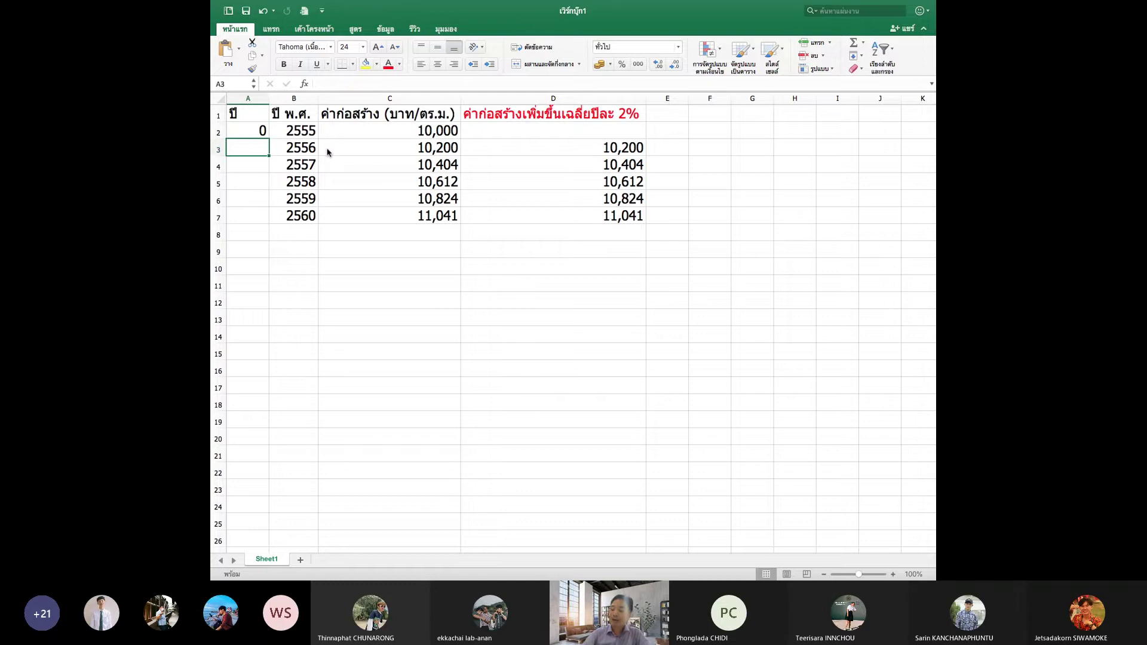
pyautogui.write('1')
pyautogui.press('Return')
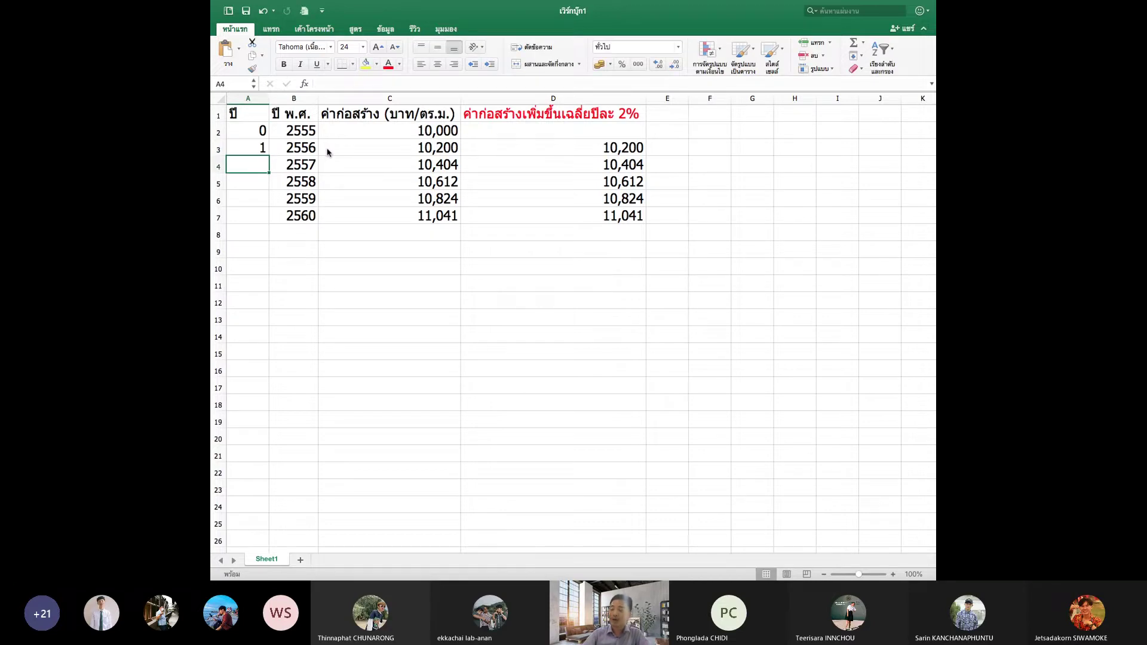
pyautogui.write('2')
pyautogui.press('Return')
pyautogui.write('3')
pyautogui.press('Return')
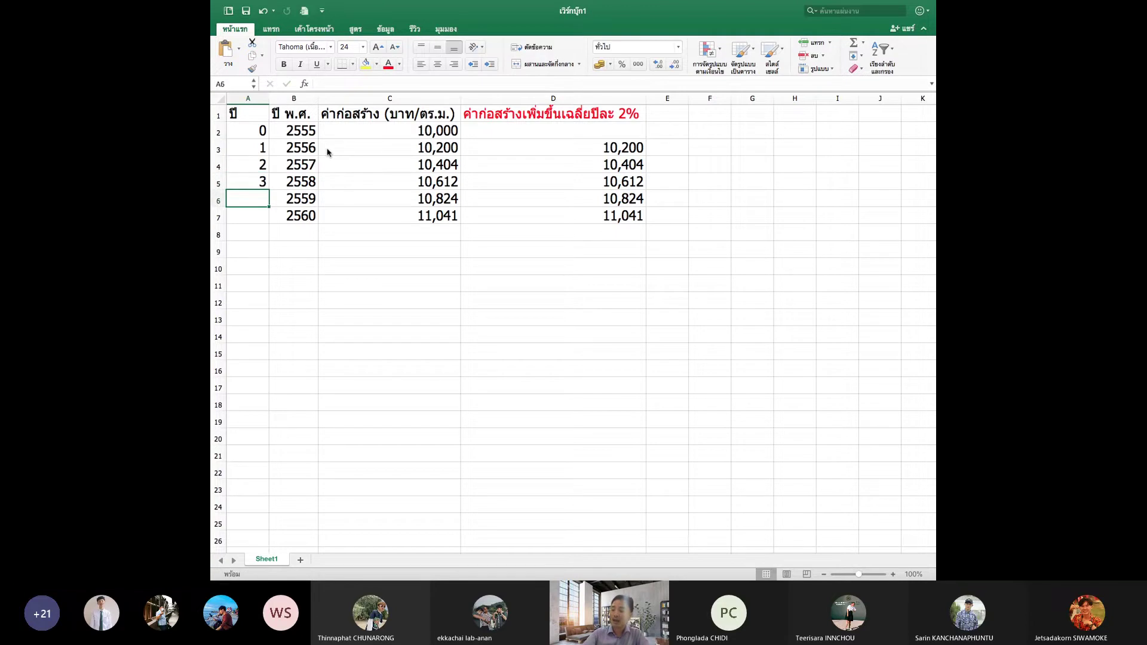
pyautogui.write('4')
pyautogui.press('Return')
pyautogui.write('5')
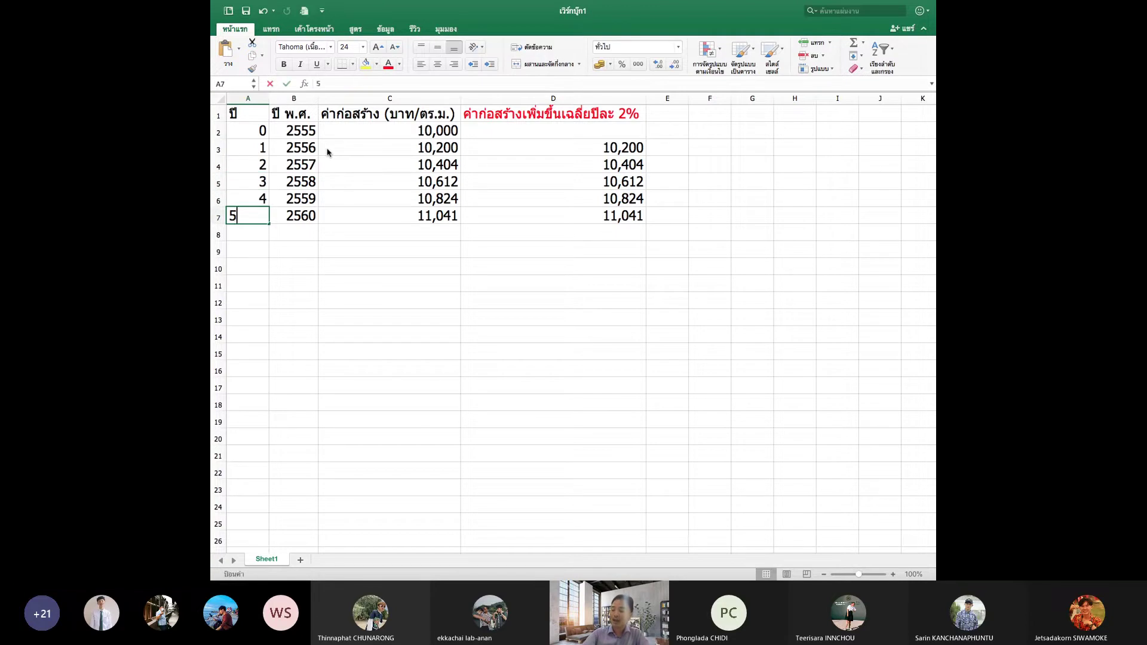
pyautogui.press('Return')
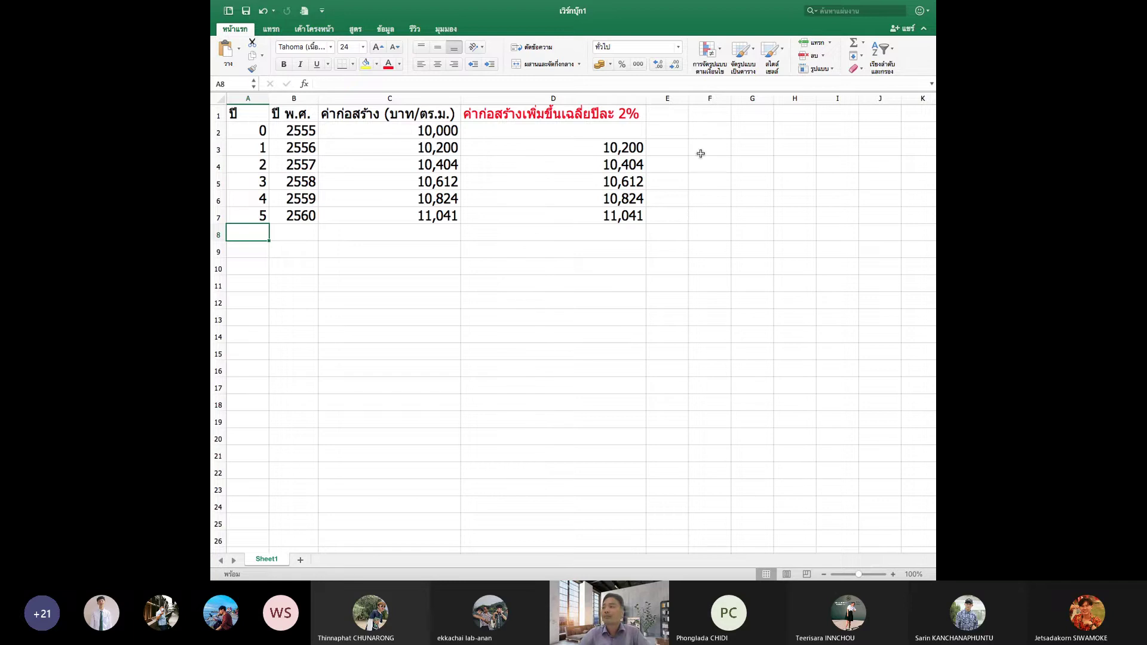
pyautogui.click(674, 135)
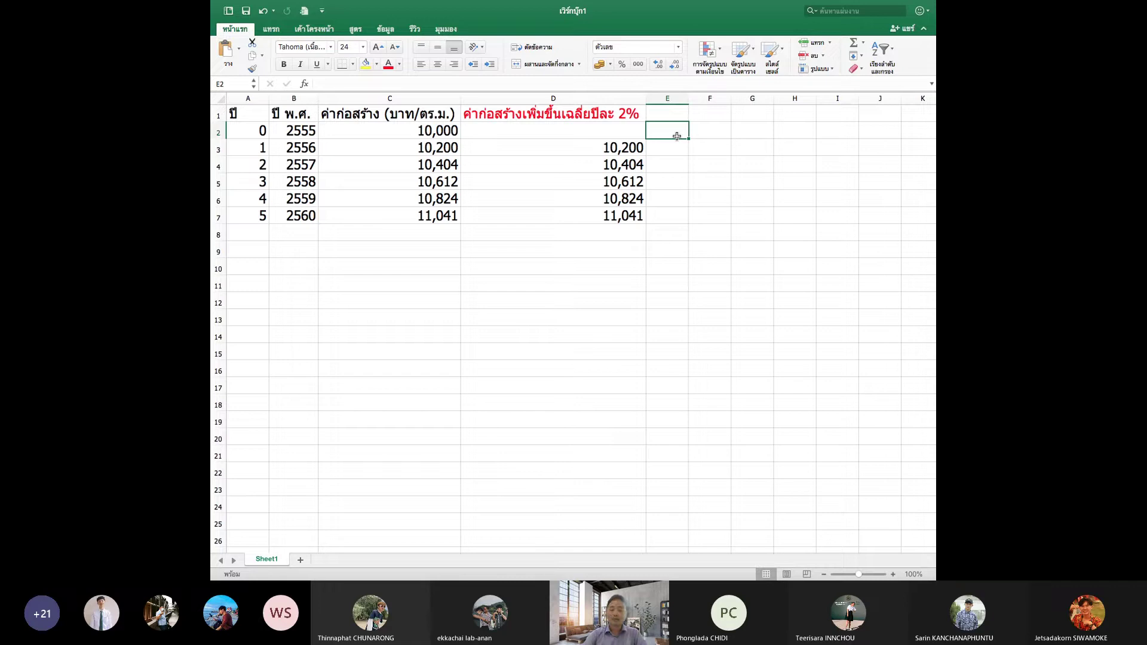
# Enter P in cell E2 and the general compound growth expression P(1+r)^n as text in cell E3.
pyautogui.write('P')
pyautogui.press('Return')
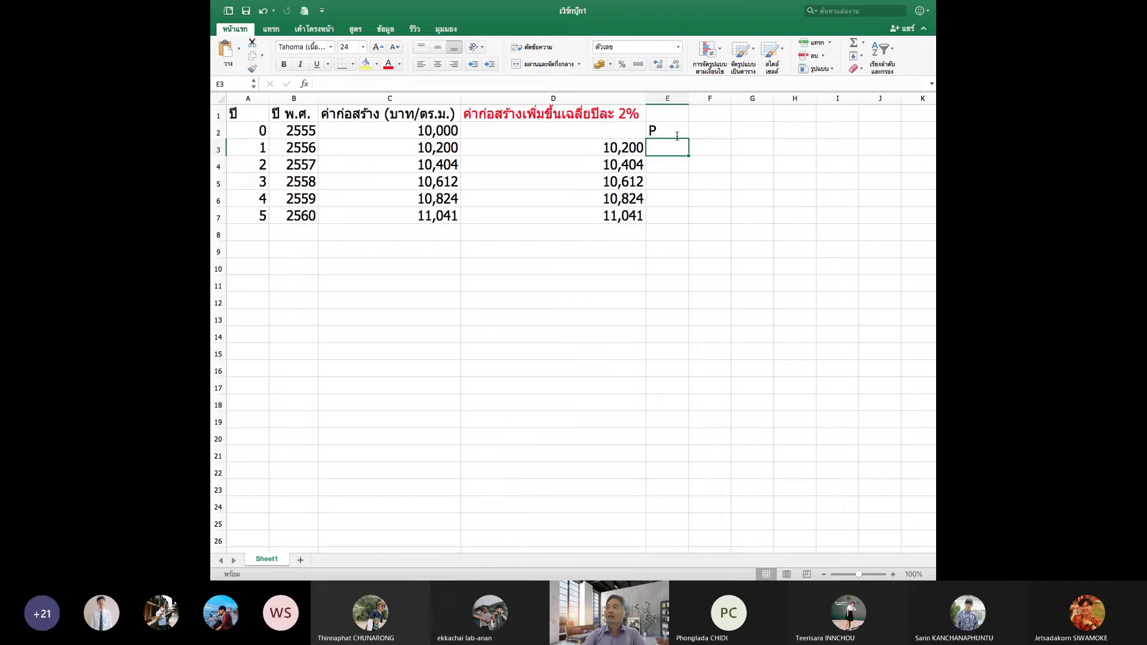
pyautogui.write('=')
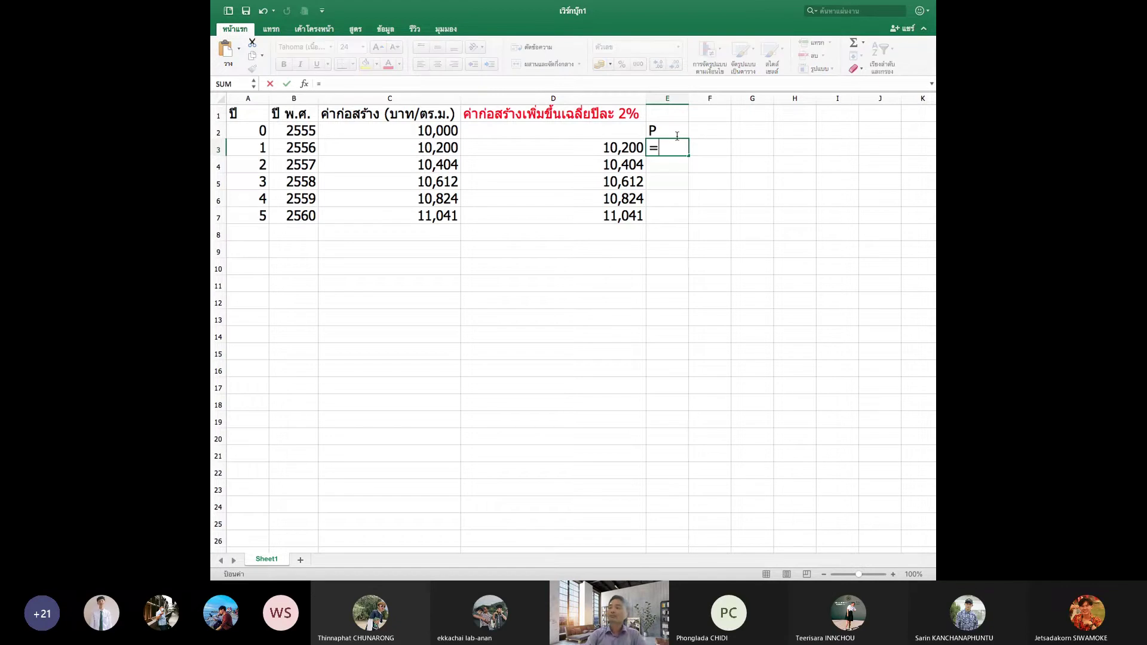
pyautogui.press('BackSpace')
pyautogui.write('P')
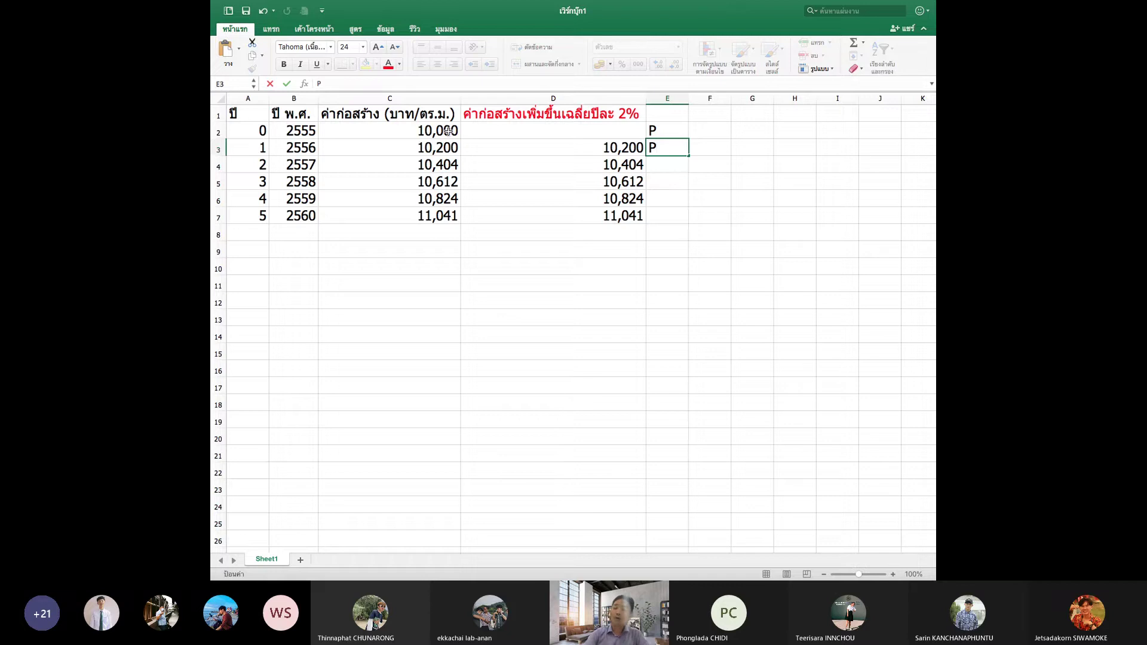
pyautogui.write('(')
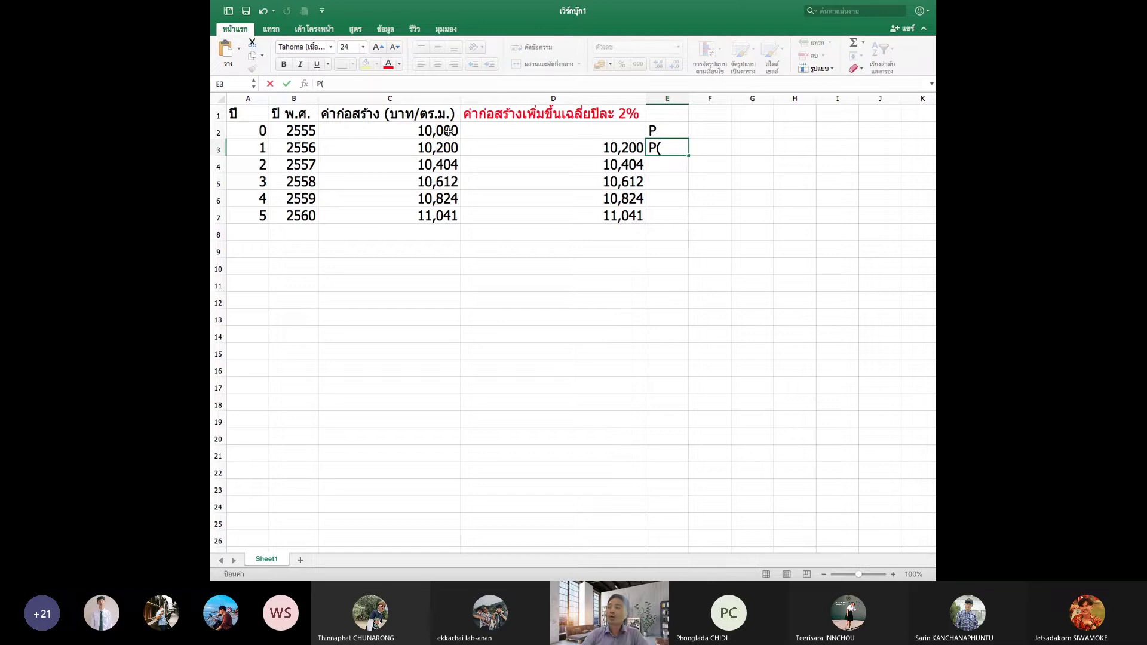
pyautogui.write('1+r')
pyautogui.write(')^')
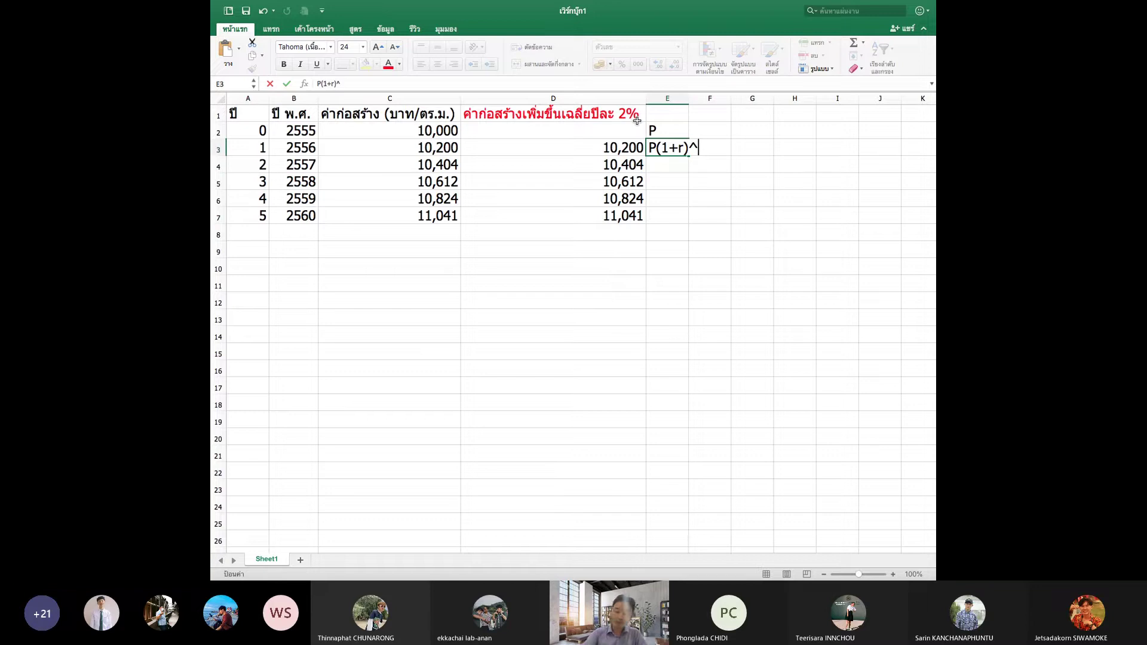
pyautogui.write('n')
pyautogui.press('Return')
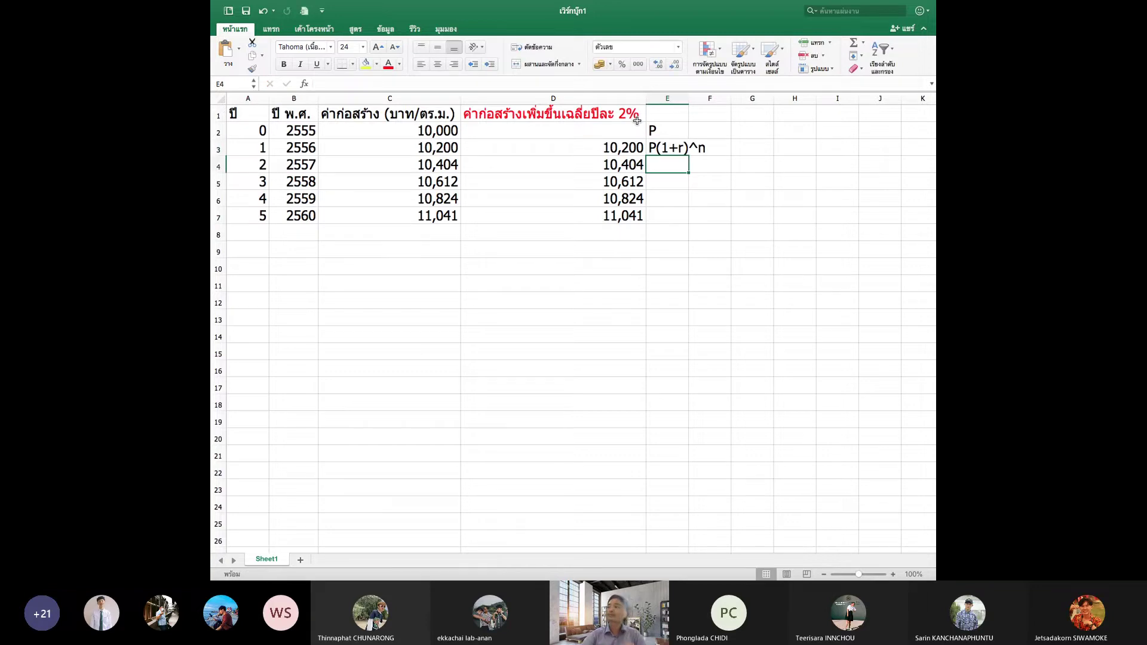
# Insert an empty column before the P notes in column E and narrow it to a width of 11.43.
pyautogui.click(673, 98)
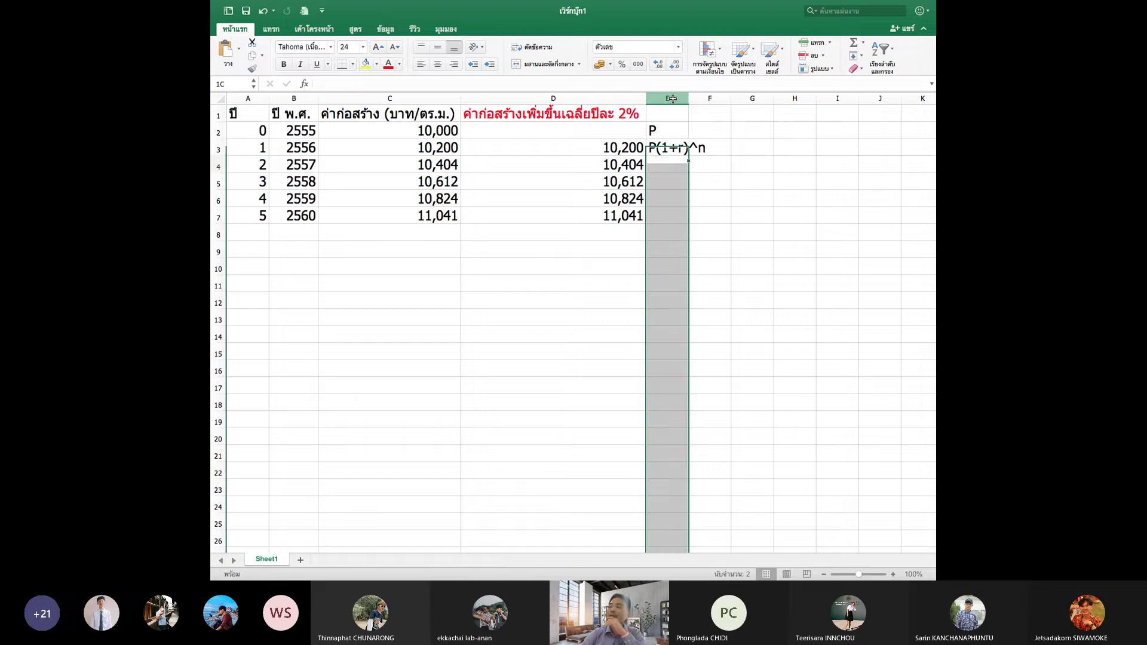
pyautogui.rightClick(674, 98)
pyautogui.click(701, 167)
pyautogui.click(722, 230)
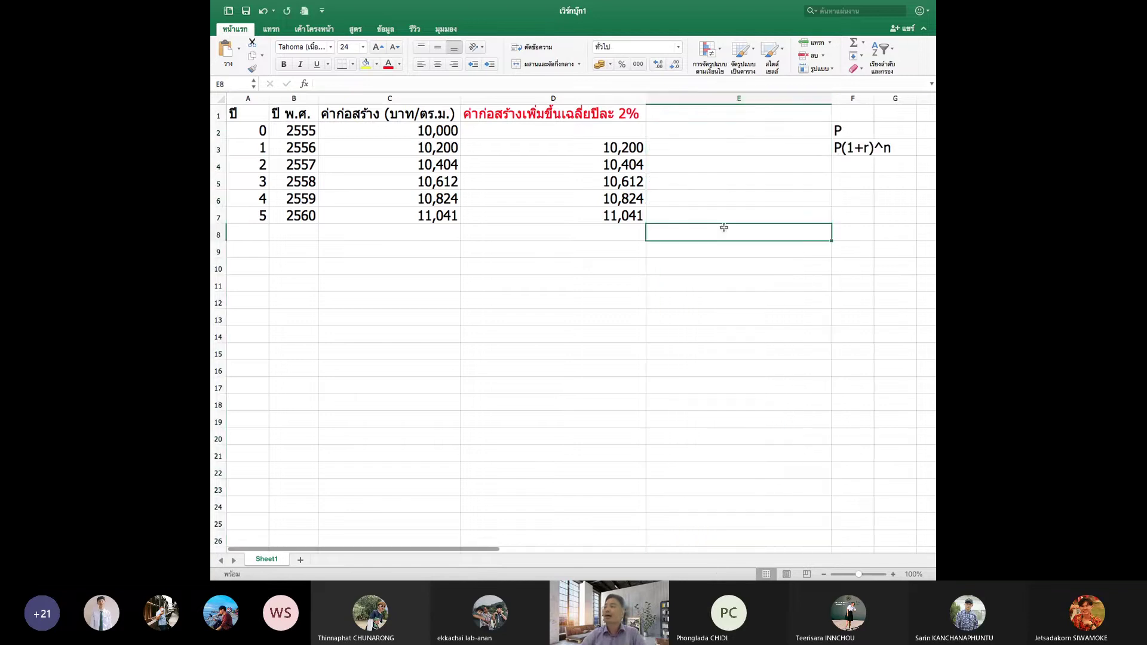
pyautogui.moveTo(829, 101); pyautogui.dragTo(694, 102)
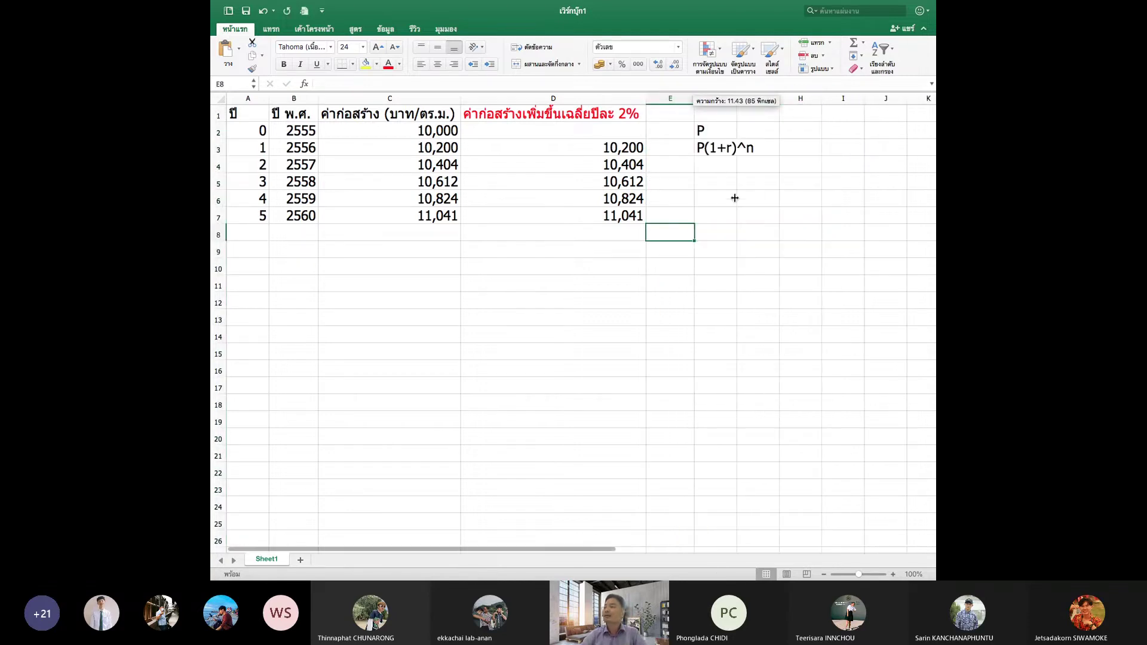
pyautogui.click(741, 212)
# Enter the base construction cost 10,000 in cell E2 beside the P label.
pyautogui.click(666, 133)
pyautogui.write('1')
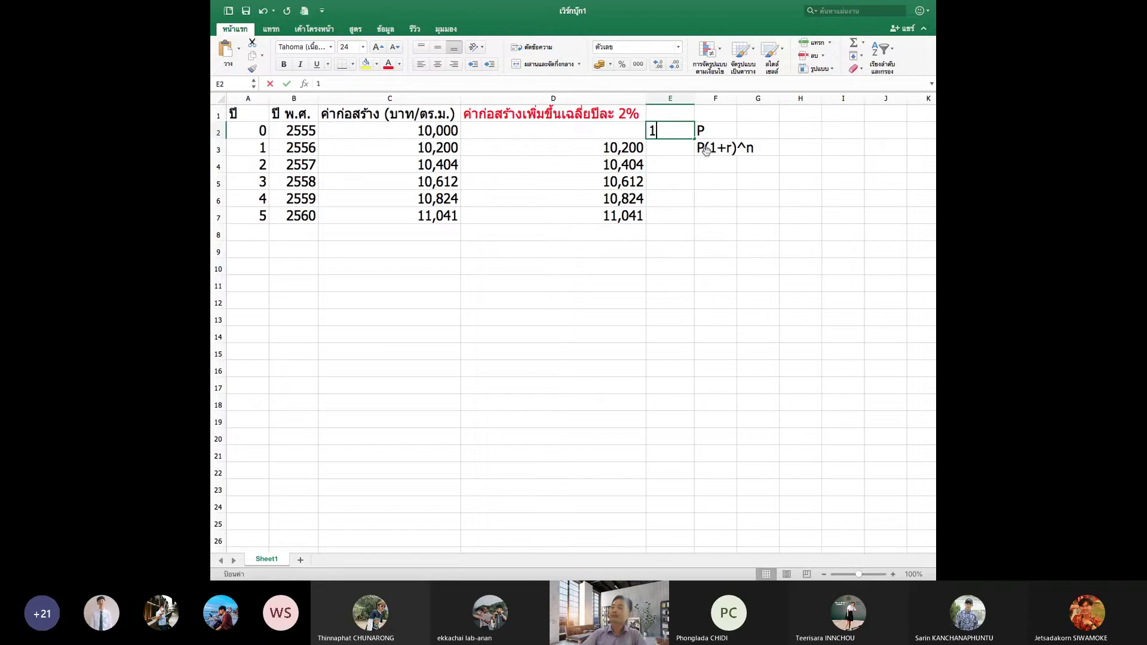
pyautogui.write('0,000000')
pyautogui.press('Return')
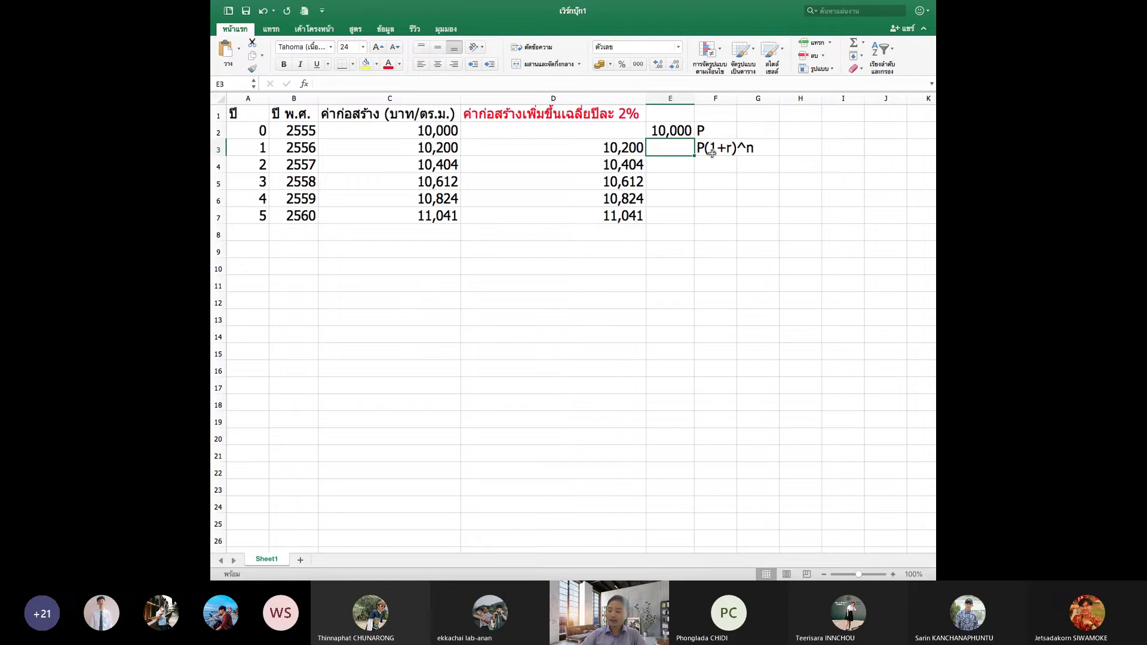
# Widen column E slightly and write the worked expression 10000(1+0.02)^1 as text in cell E3.
pyautogui.write('1000')
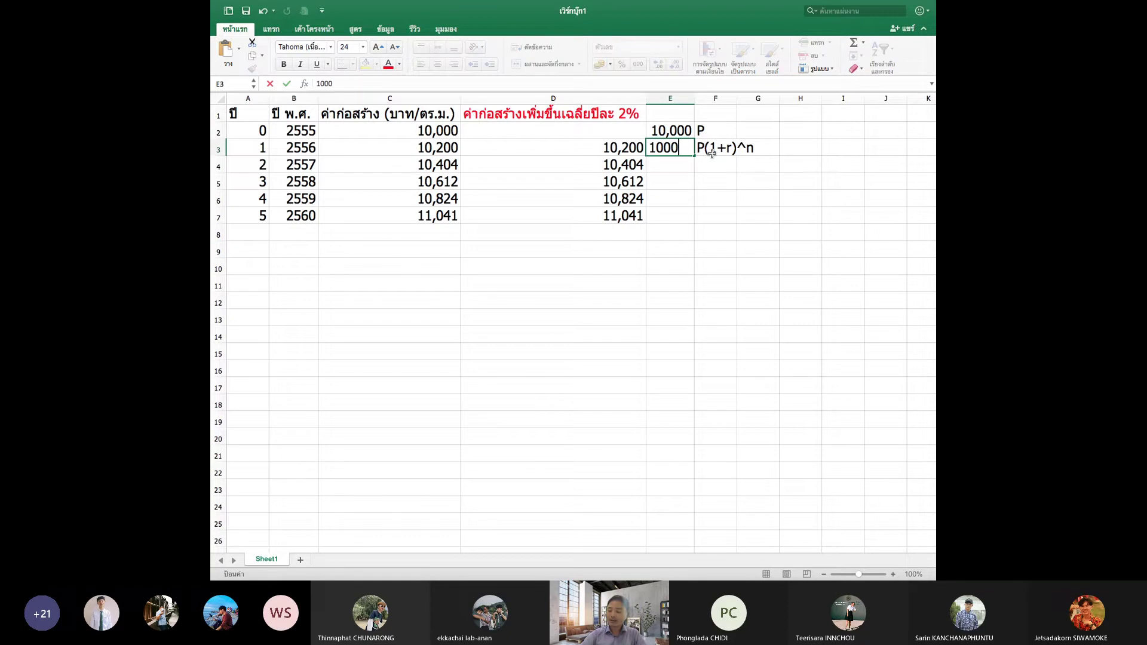
pyautogui.write('0')
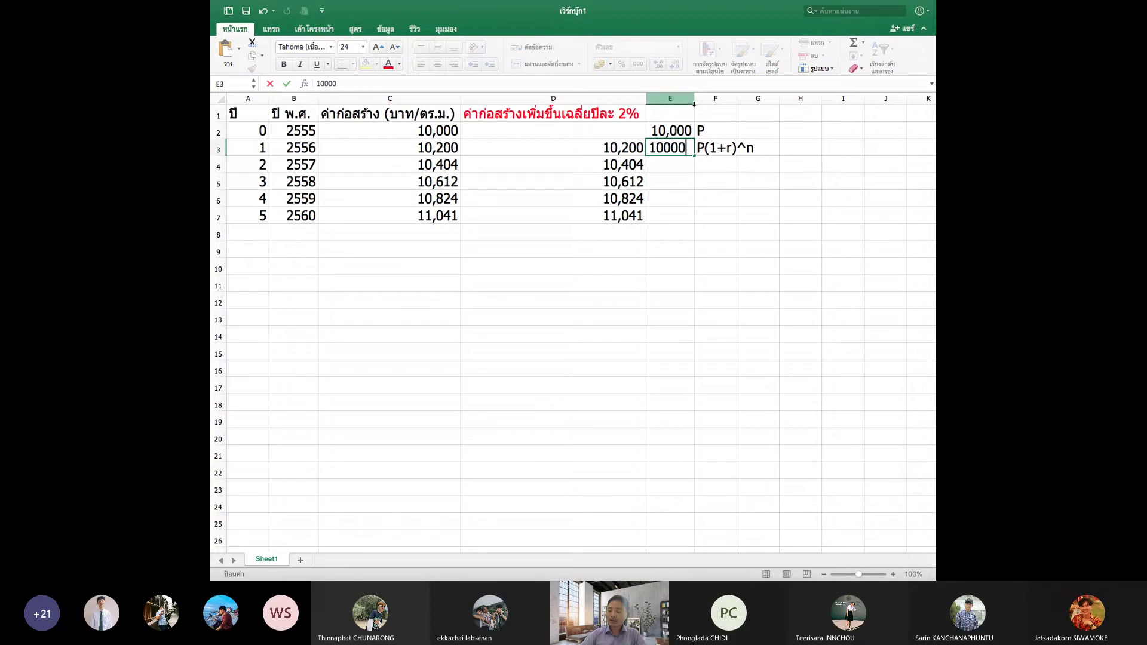
pyautogui.click(694, 99)
pyautogui.moveTo(694, 99); pyautogui.dragTo(711, 127)
pyautogui.click(681, 147)
pyautogui.click(354, 84)
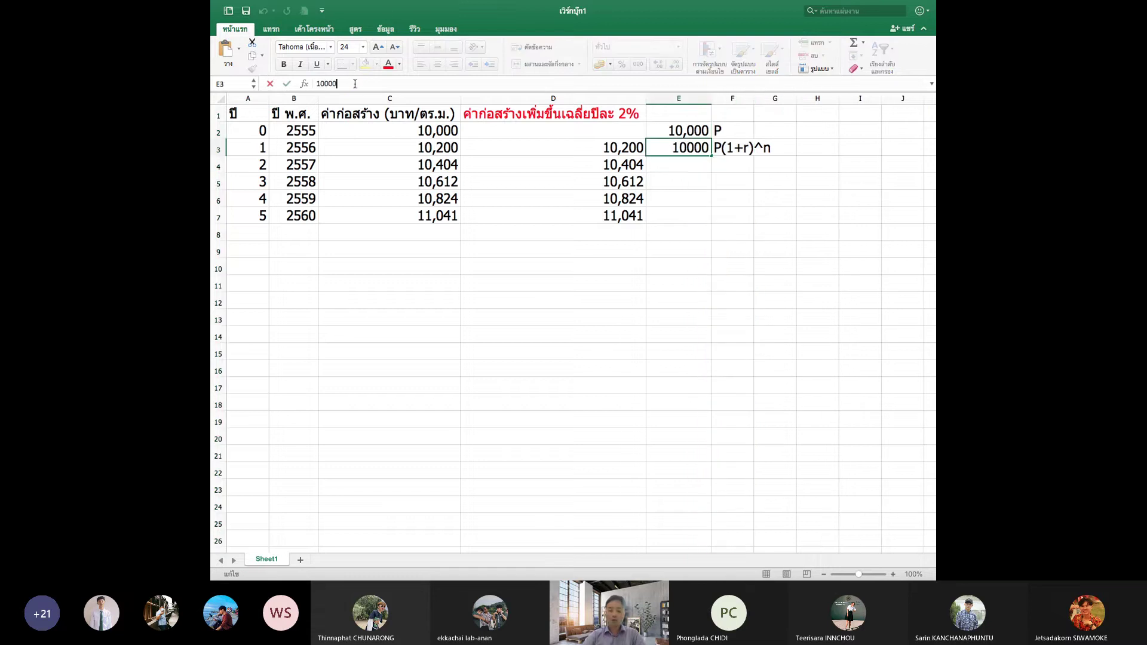
pyautogui.write('(1+')
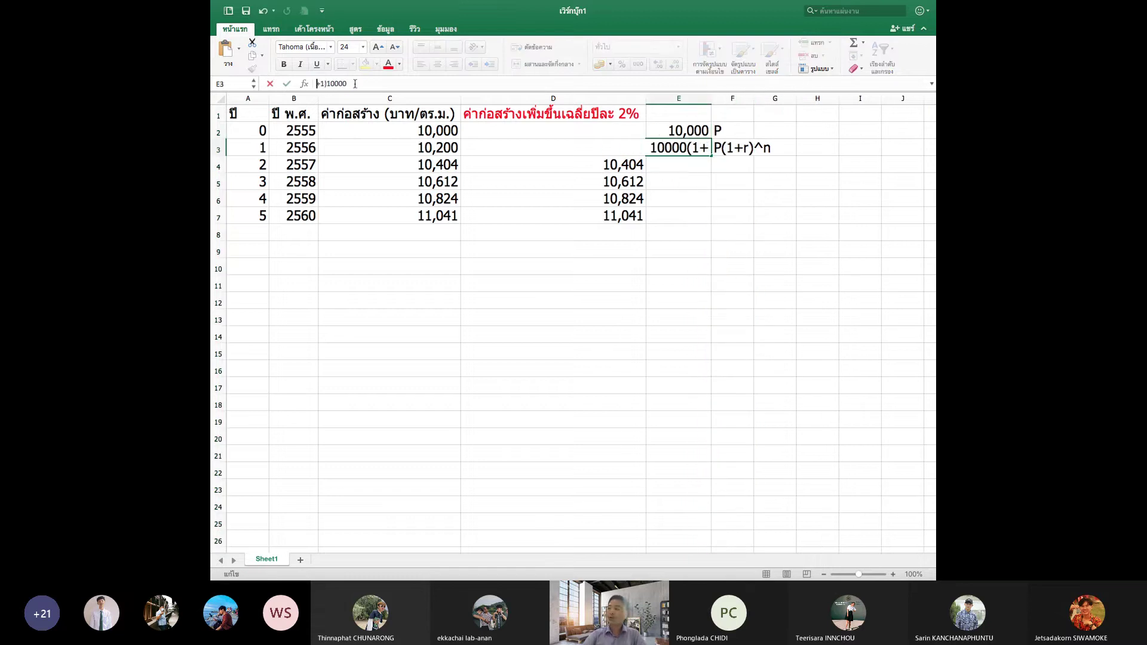
pyautogui.write('0.02')
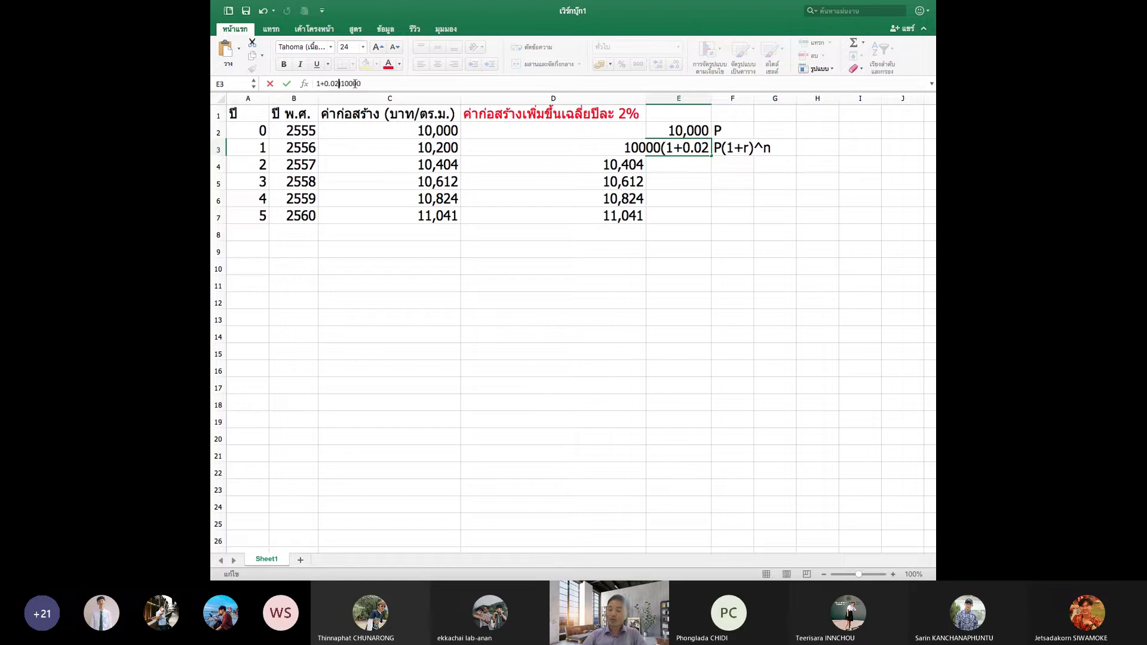
pyautogui.write(')^')
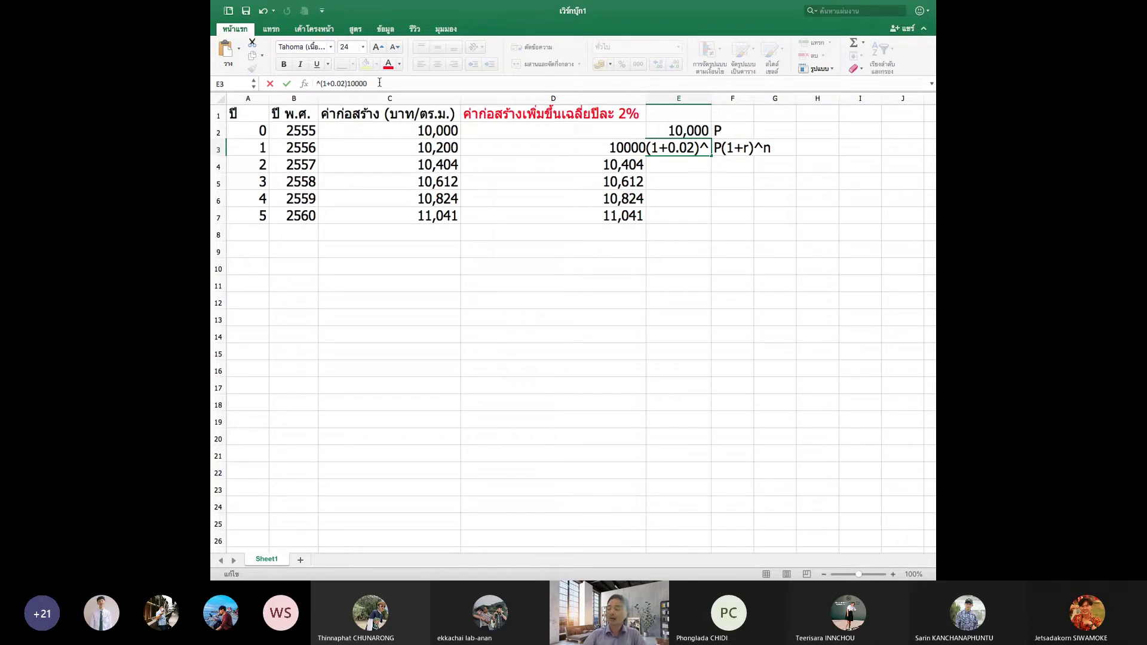
pyautogui.write('1')
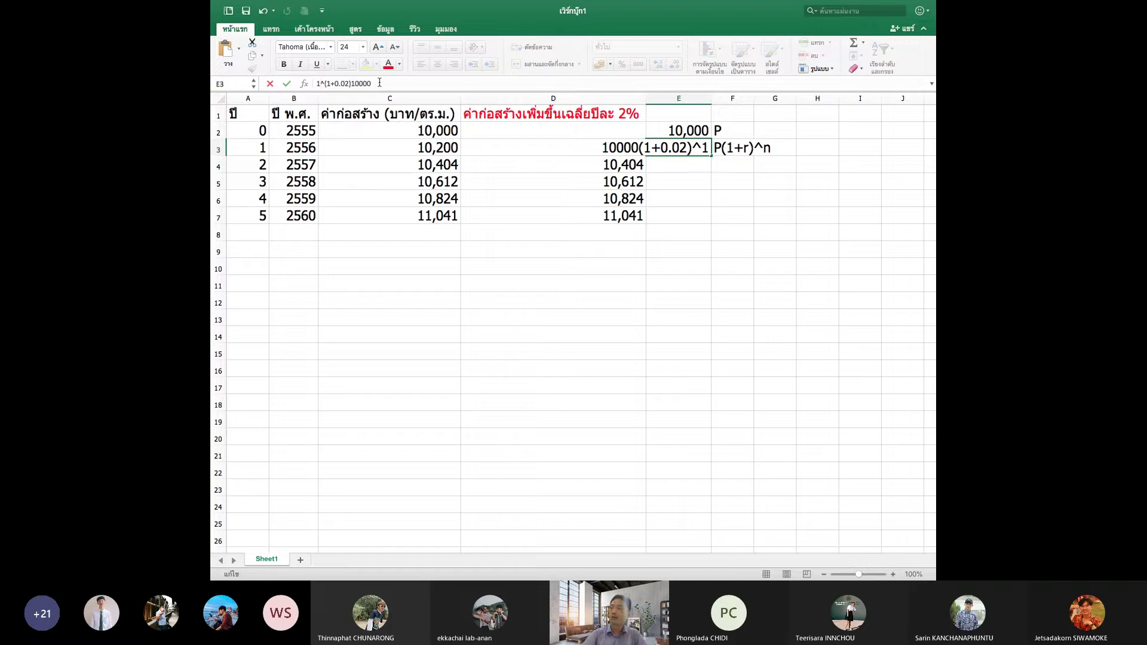
pyautogui.press('Return')
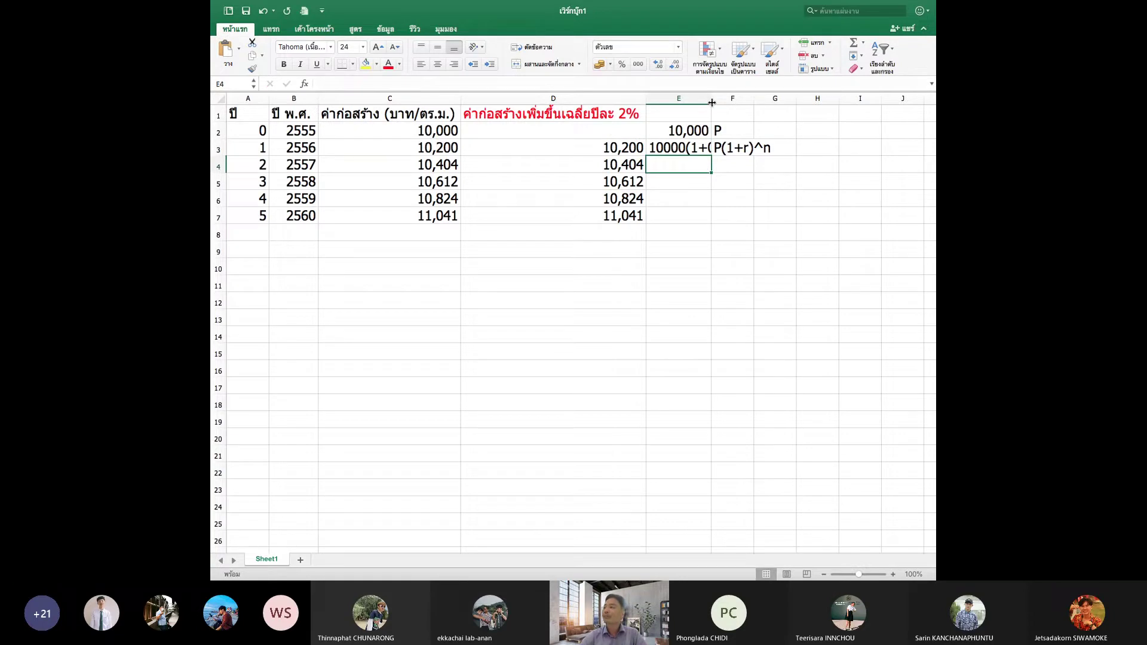
# Widen column E to fit the whole expression and colour the exponent 1 in E3 red.
pyautogui.moveTo(711, 102); pyautogui.dragTo(755, 102)
pyautogui.doubleClick(749, 147)
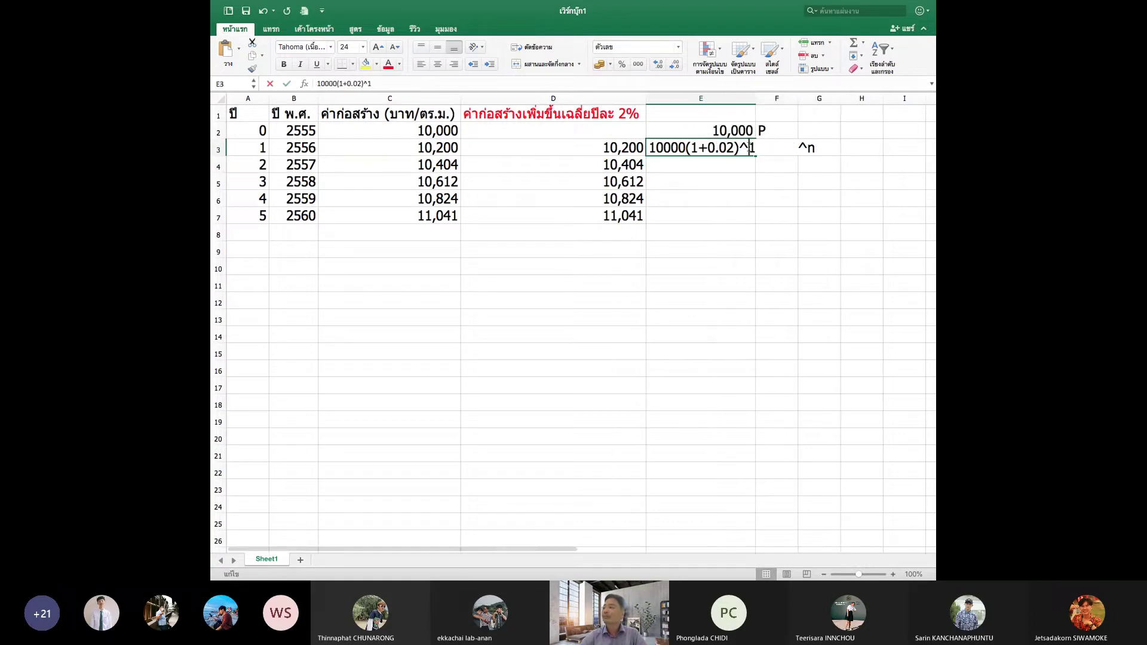
pyautogui.doubleClick(752, 147)
pyautogui.click(388, 64)
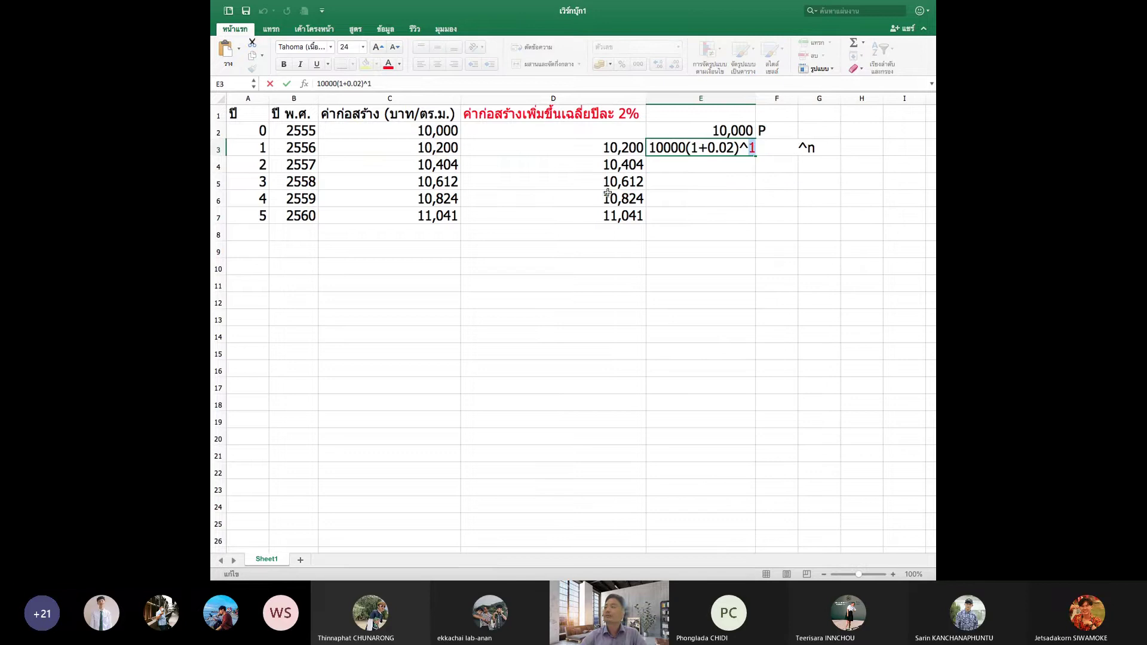
pyautogui.click(776, 284)
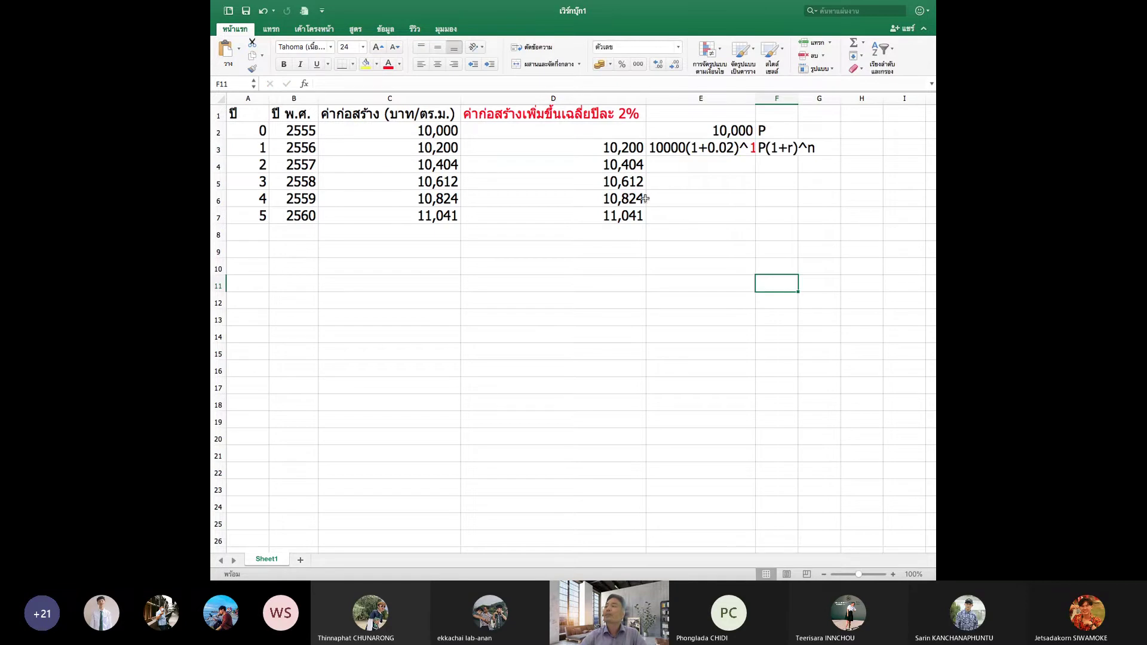
# Fill the expression from E3 down to E7 so the exponents run from 2 to 5.
pyautogui.click(676, 152)
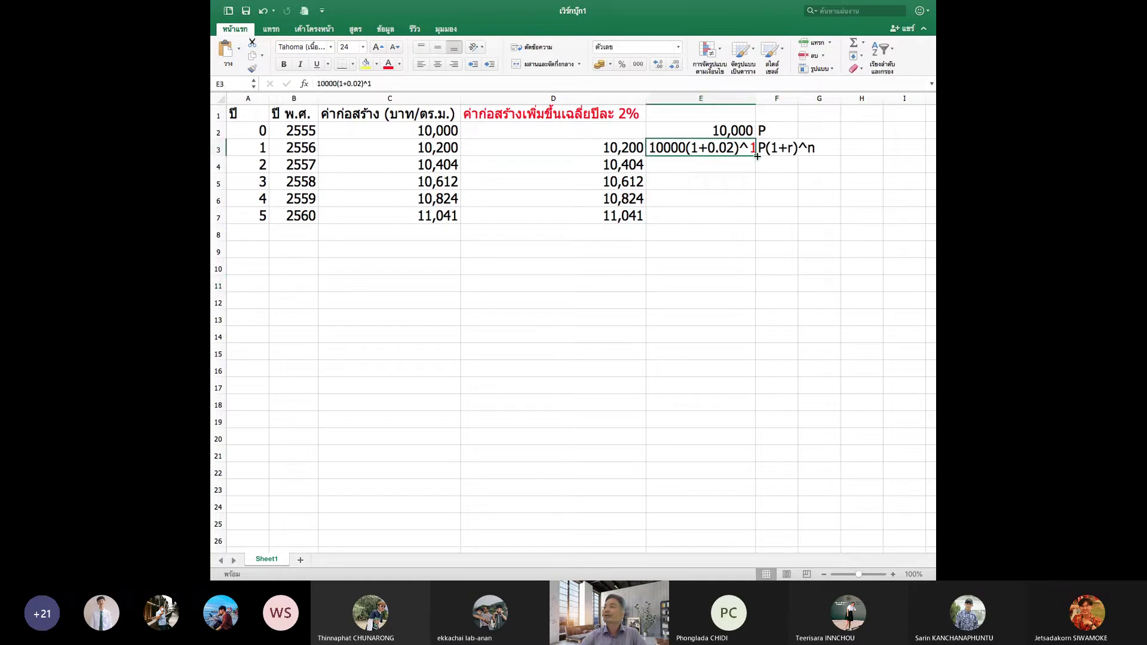
pyautogui.moveTo(754, 156); pyautogui.dragTo(753, 173)
pyautogui.click(687, 165)
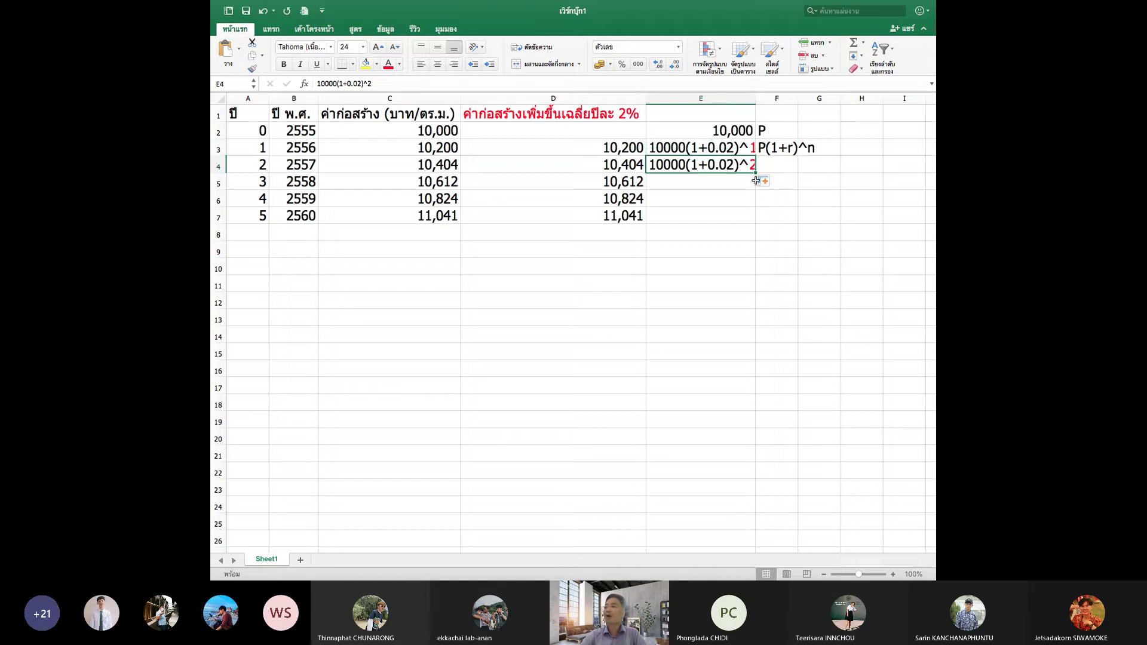
pyautogui.click(761, 218)
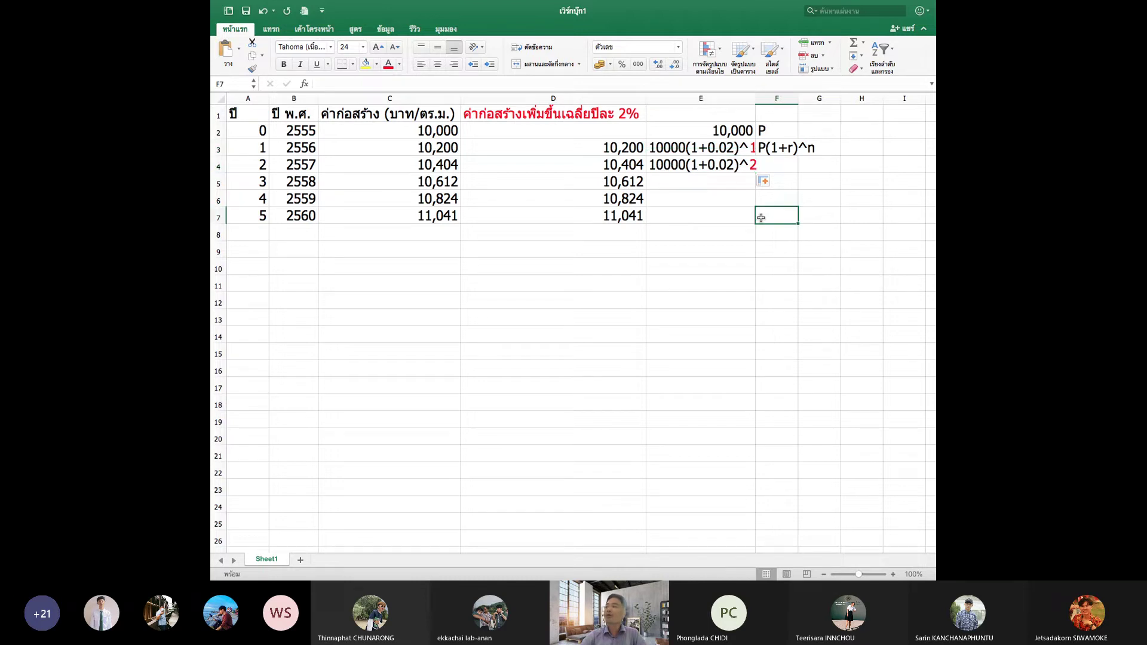
pyautogui.click(751, 170)
pyautogui.moveTo(754, 171); pyautogui.dragTo(754, 189)
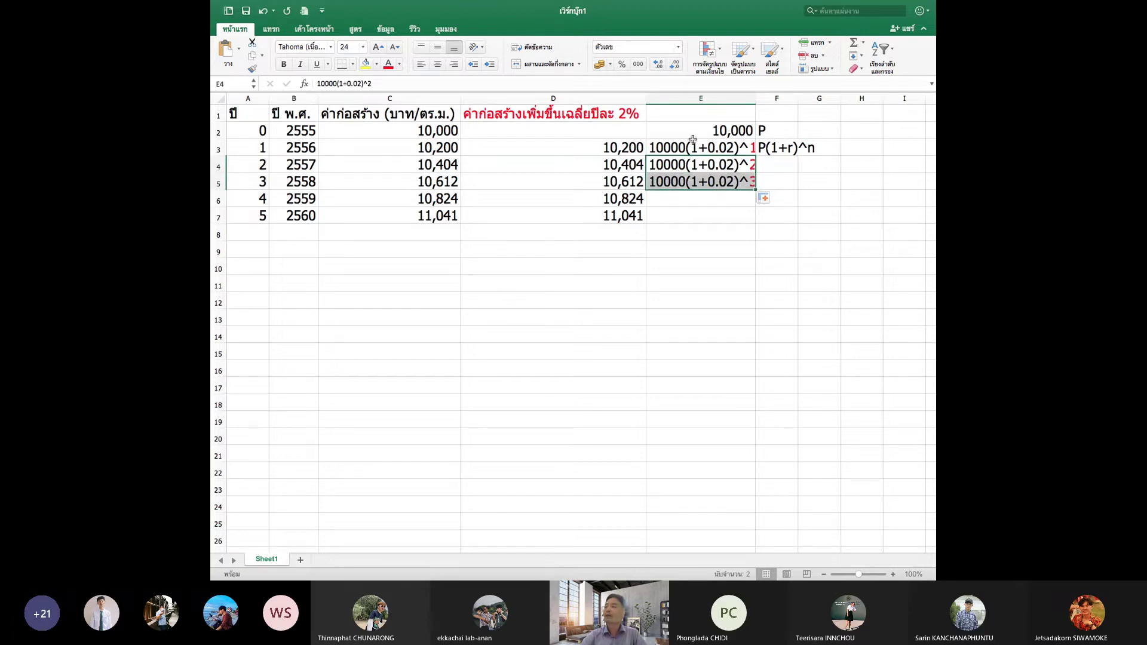
pyautogui.click(743, 197)
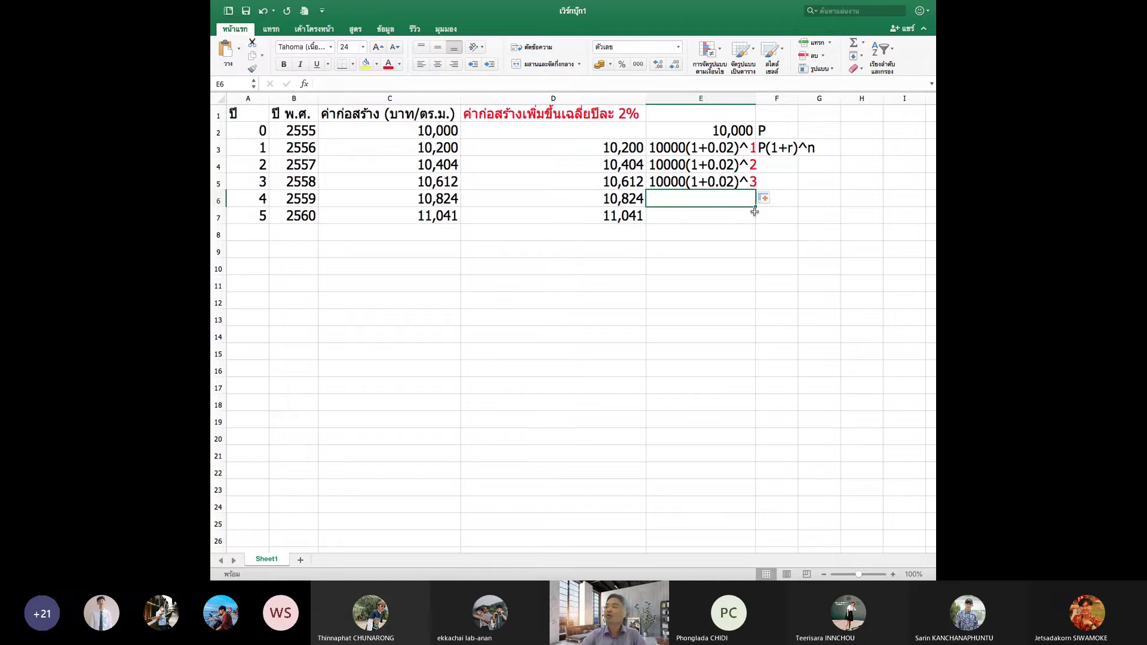
pyautogui.click(750, 181)
pyautogui.moveTo(755, 188); pyautogui.dragTo(733, 204)
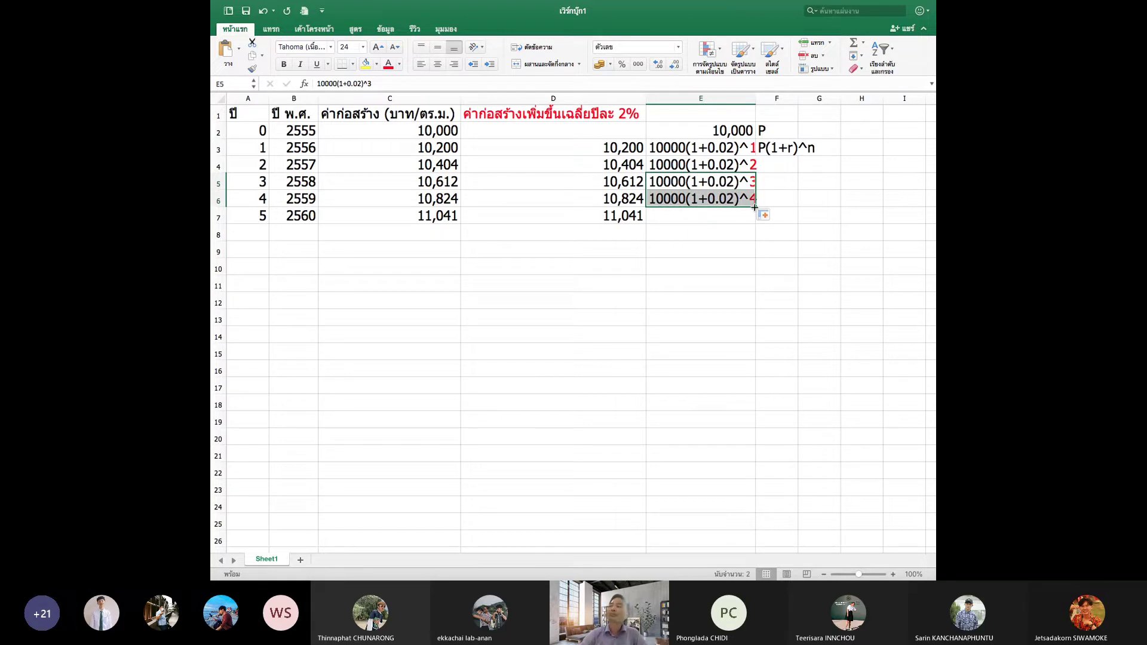
pyautogui.moveTo(754, 208); pyautogui.dragTo(749, 222)
pyautogui.click(717, 260)
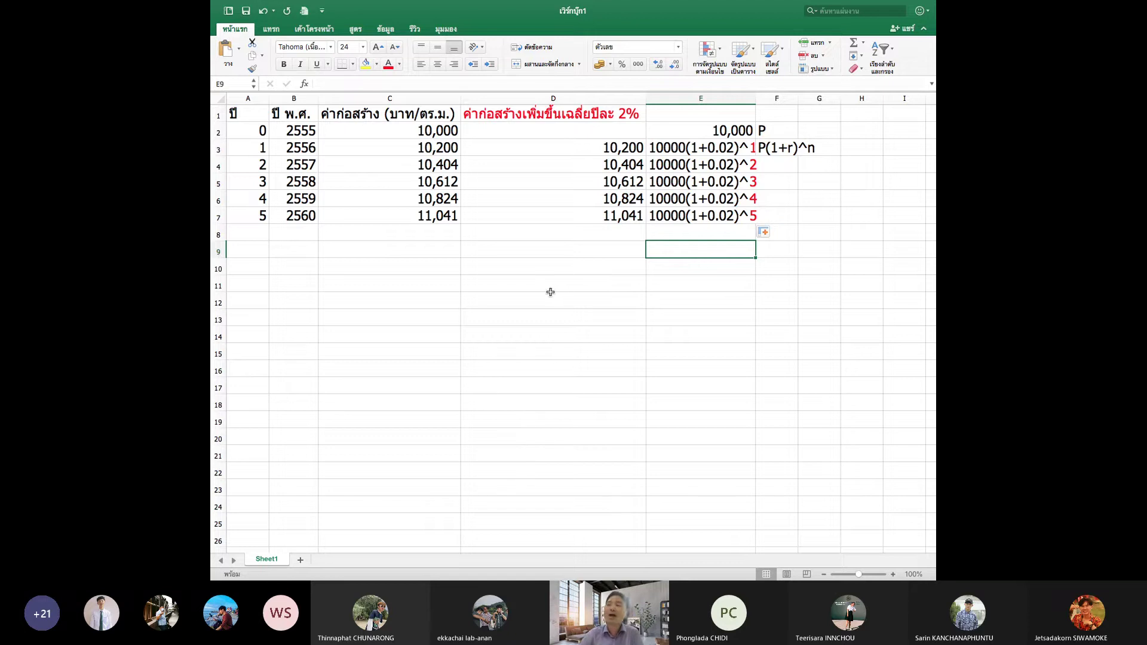
# Compare the yearly costs in column C with the general expression P(1+r)^n in cell F3.
pyautogui.click(434, 131)
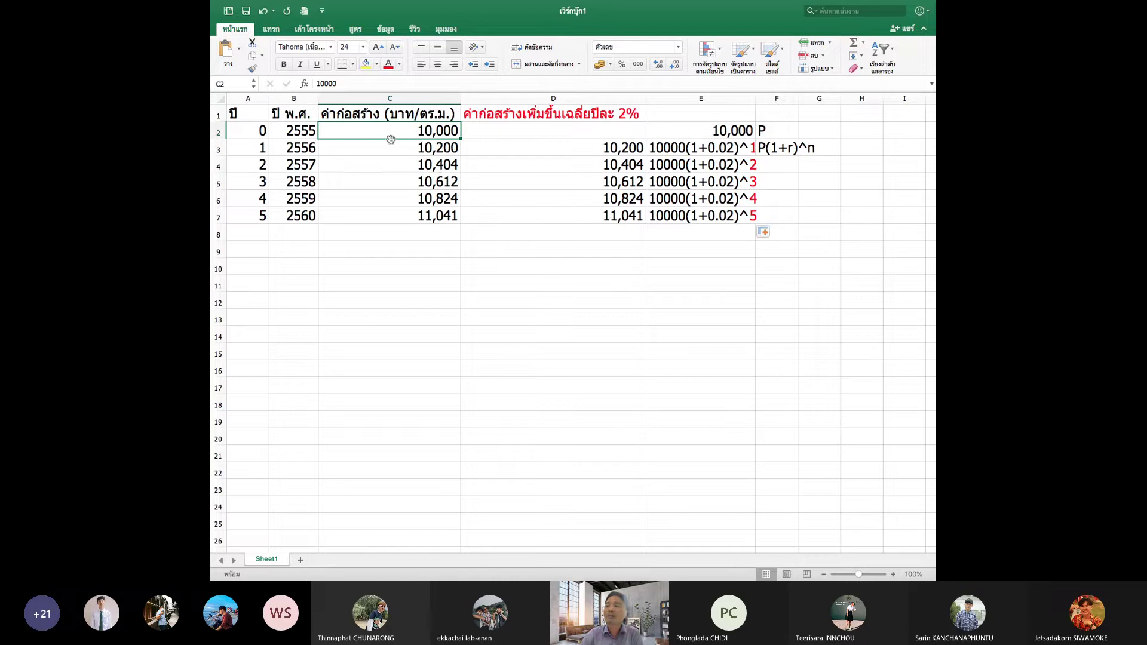
pyautogui.click(441, 148)
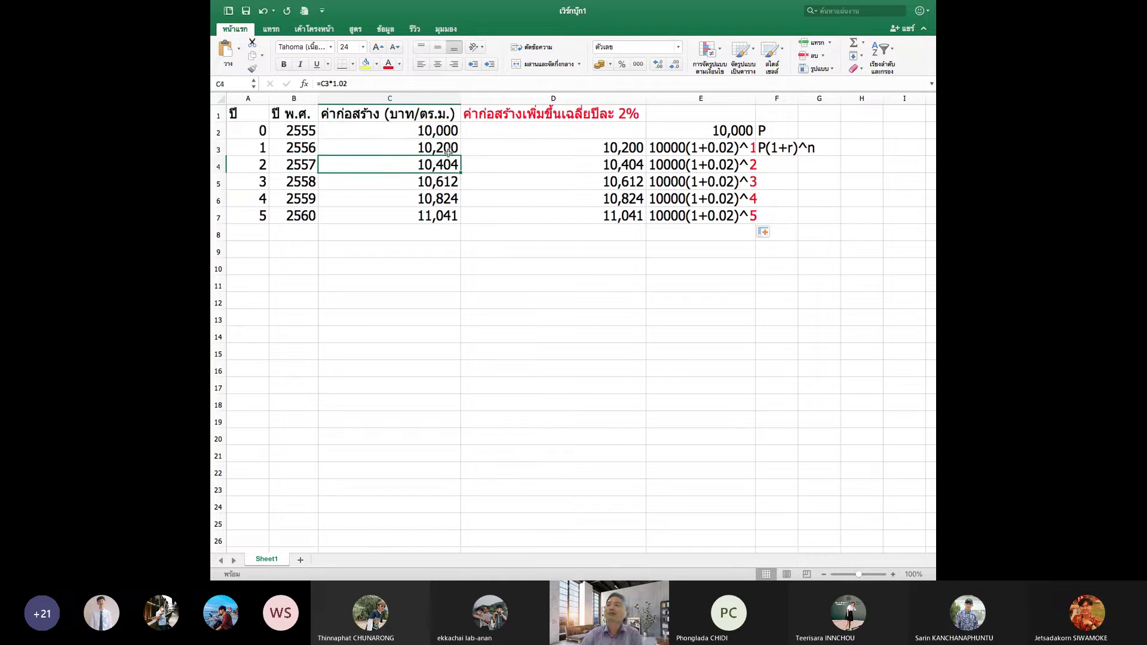
pyautogui.click(443, 133)
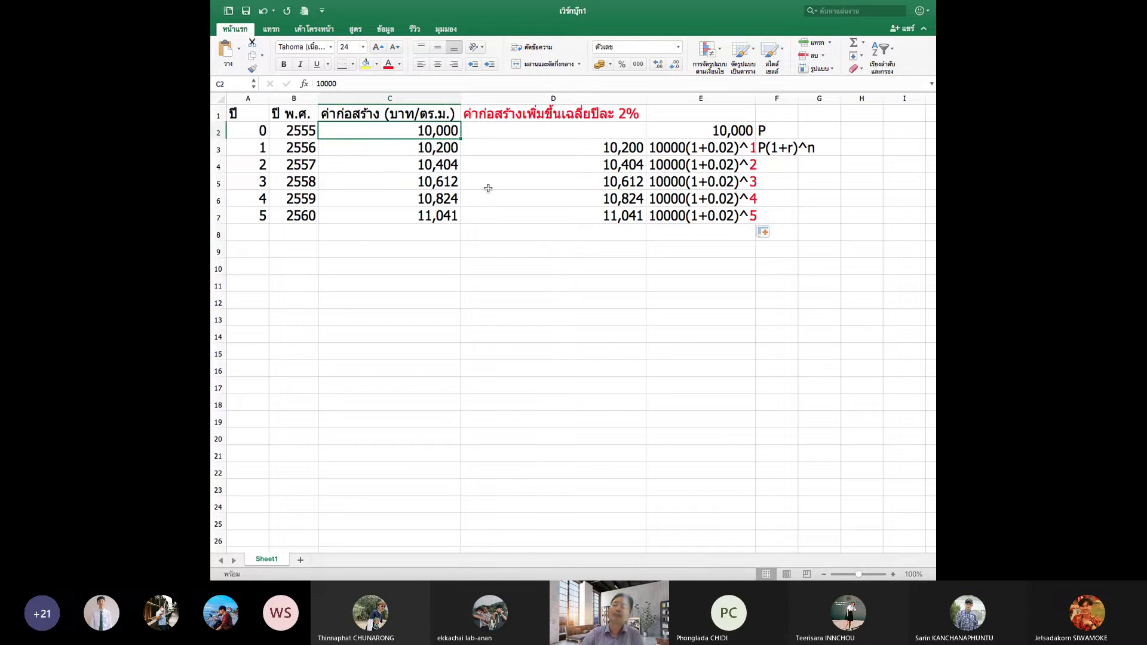
pyautogui.click(791, 151)
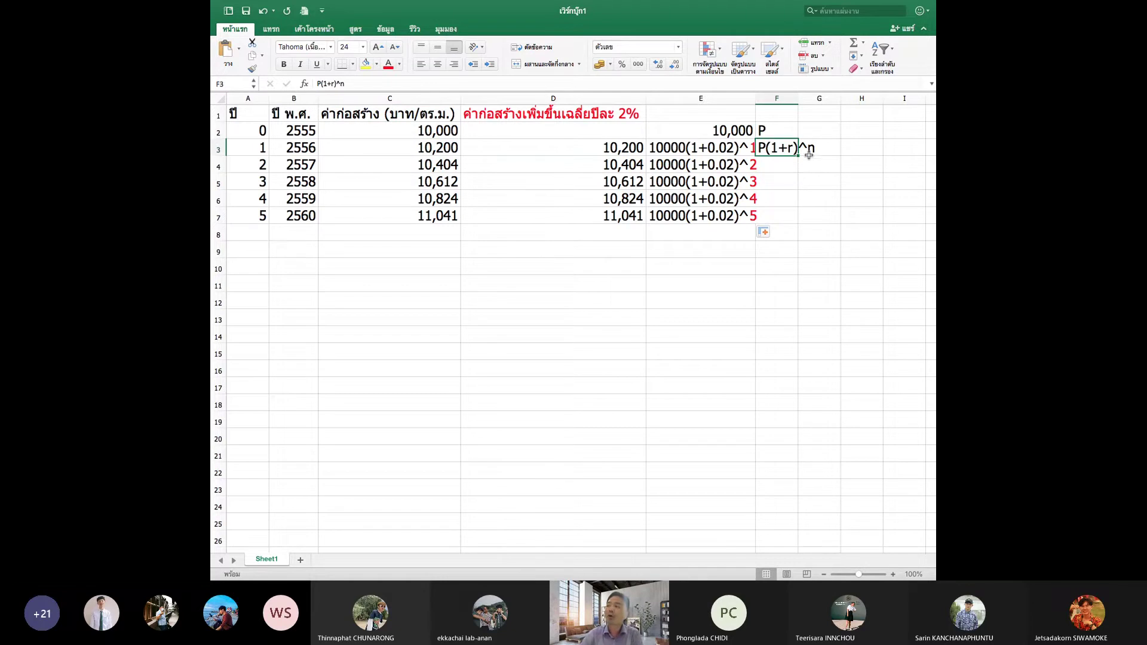
pyautogui.click(807, 156)
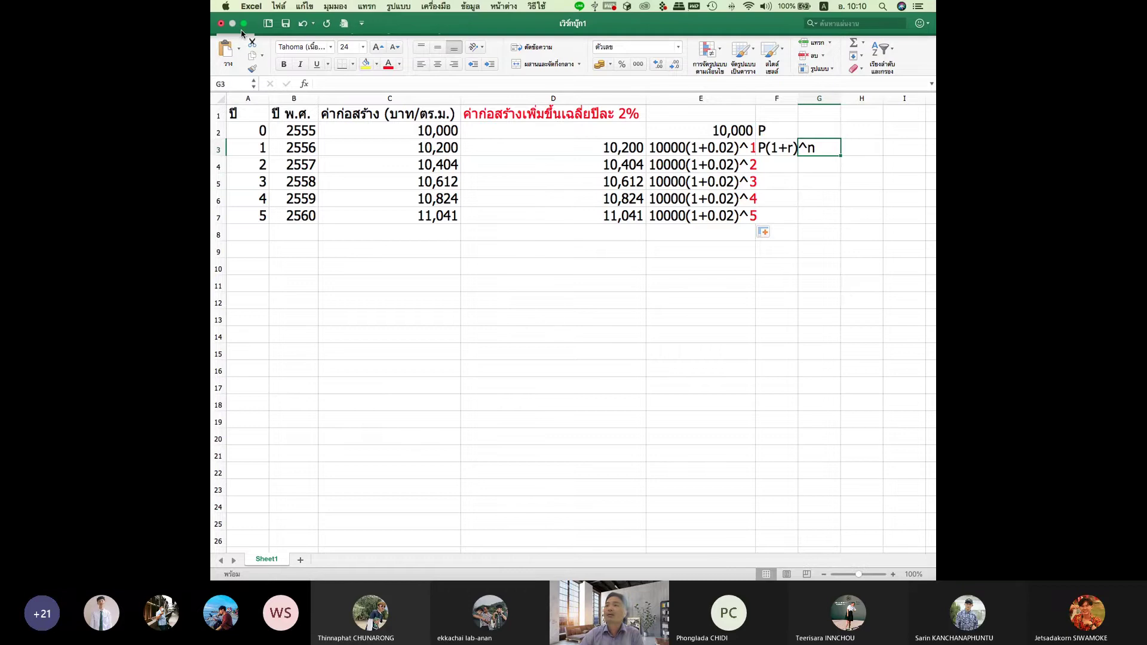
# Minimise the workbook, switch to the PowerPoint slide show on Output Type estimating, and turn on the laser pointer.
pyautogui.click(243, 25)
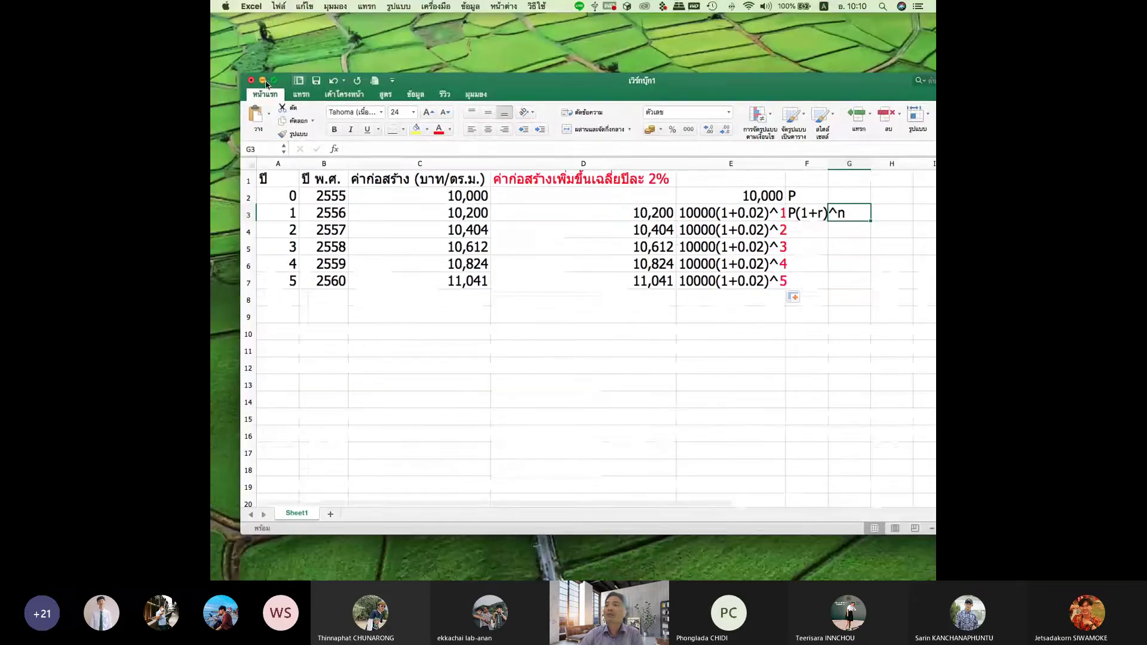
pyautogui.click(263, 82)
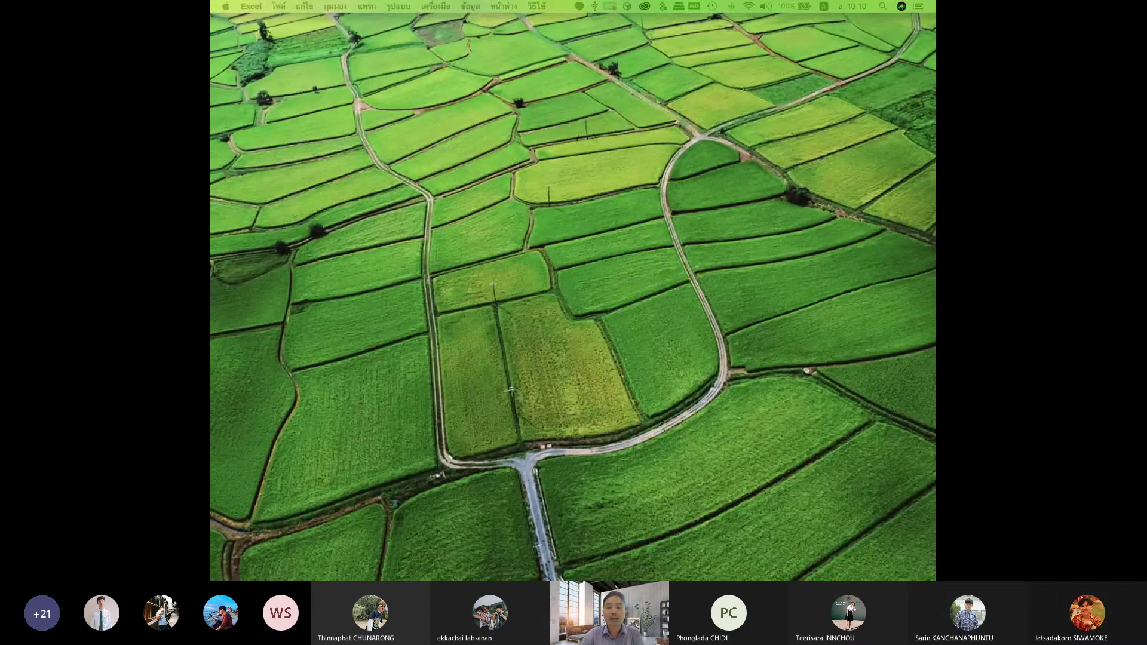
pyautogui.press('super+Tab')
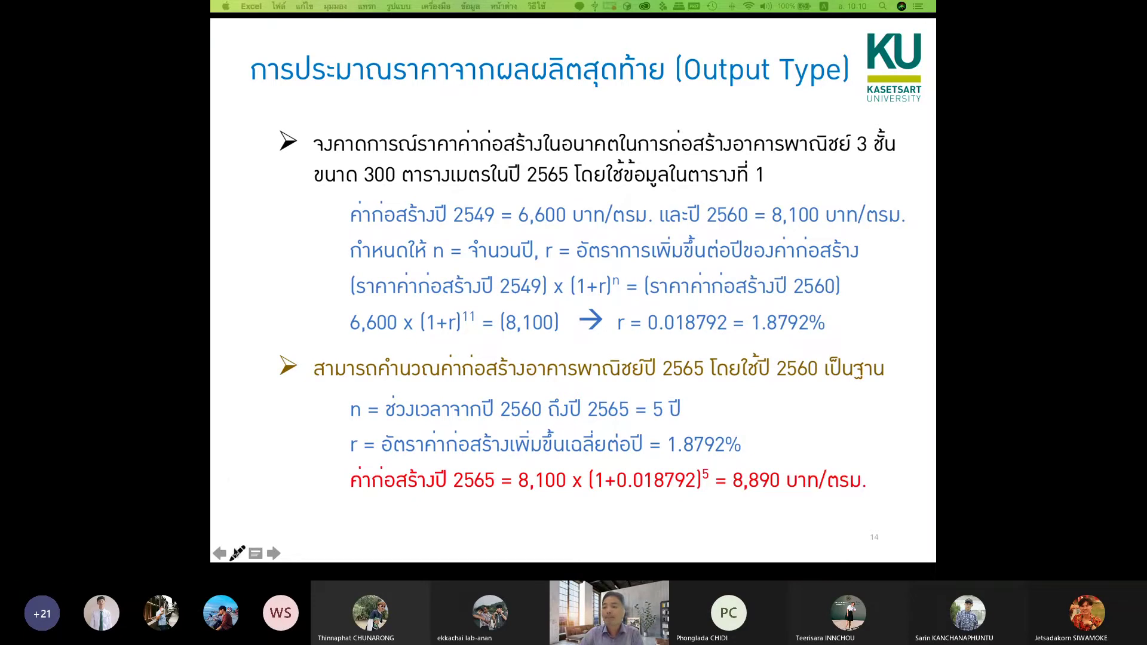
pyautogui.click(238, 553)
pyautogui.click(272, 531)
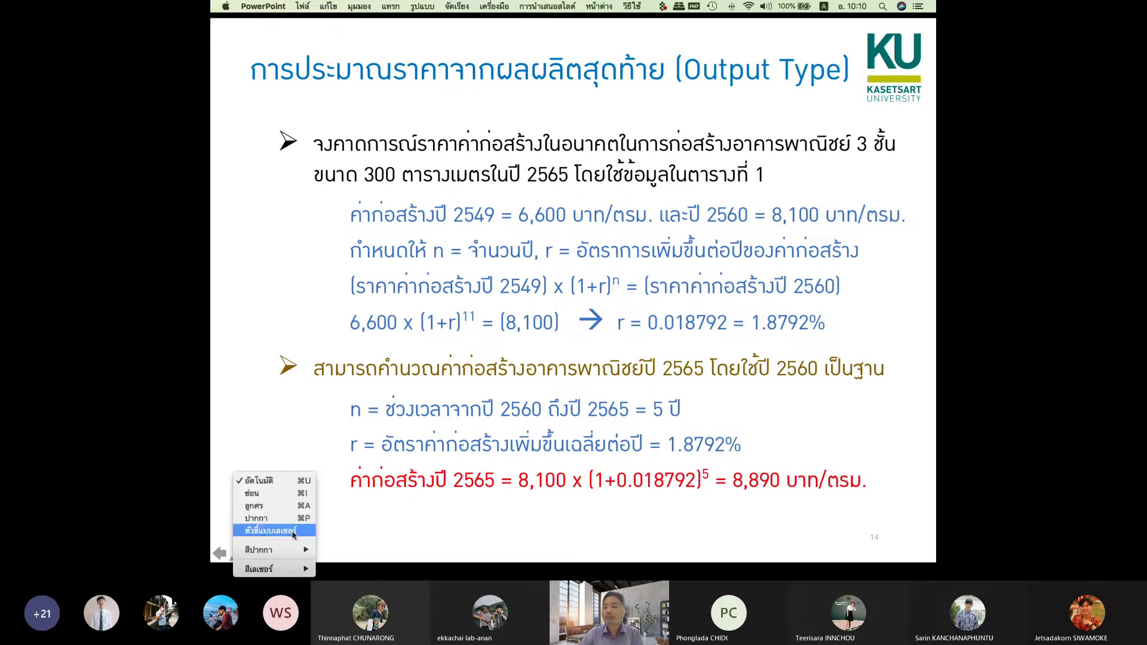